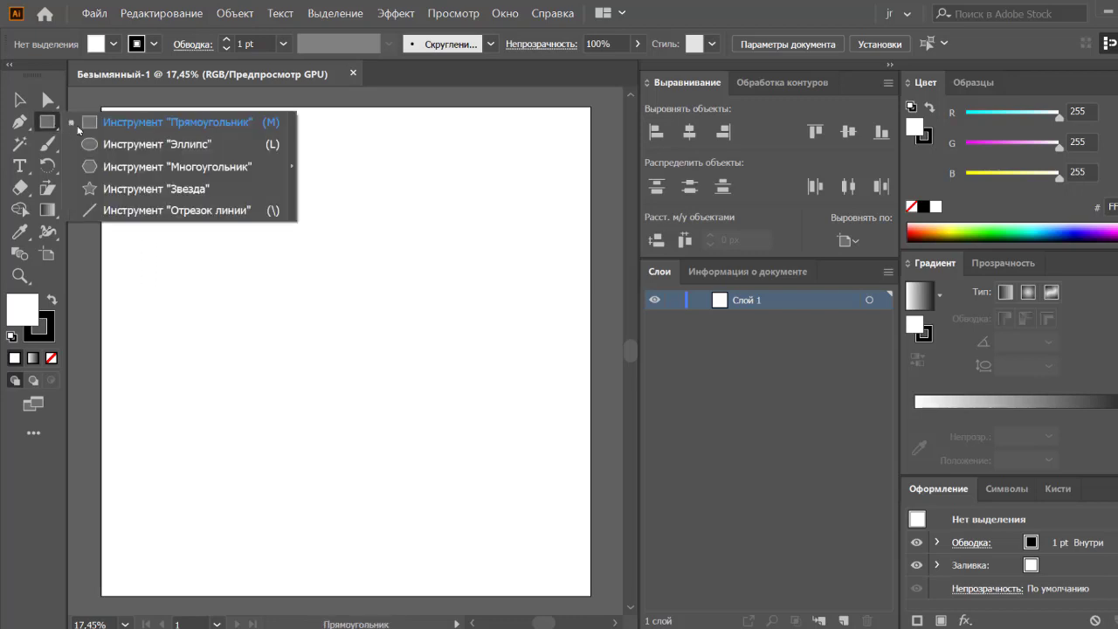
# Draw a circle in the upper-left area of the artboard with the Ellipse tool
pyautogui.moveTo(48, 122); pyautogui.dragTo(148, 143)
pyautogui.moveTo(215, 231)
pyautogui.mouseDown()
pyautogui.moveTo(393, 376)
pyautogui.moveTo(378, 374)
pyautogui.mouseUp()
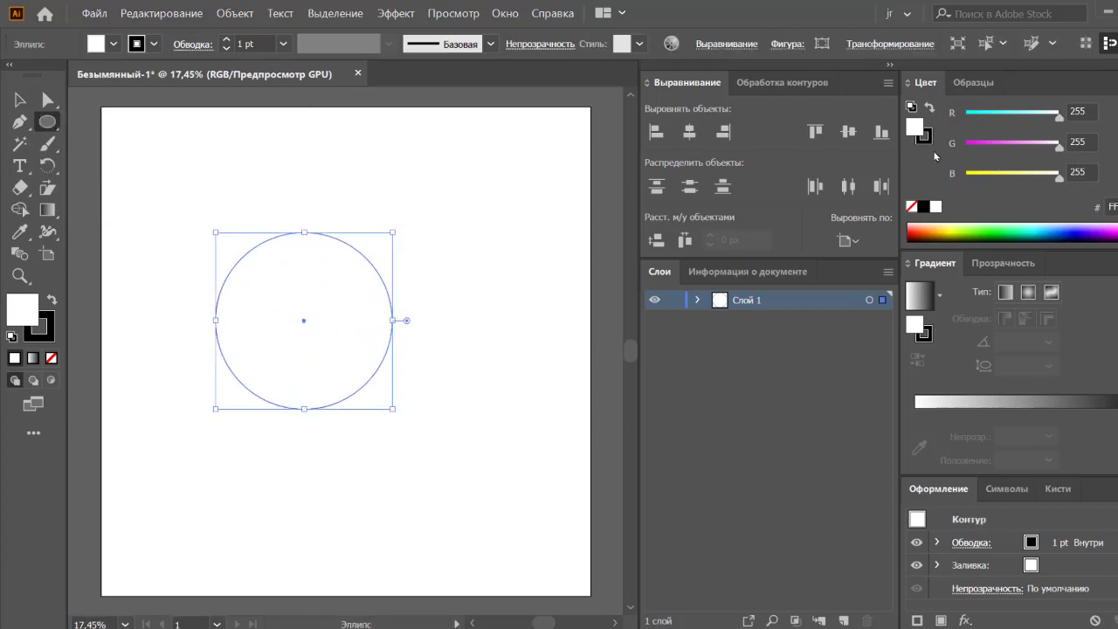
# Make the circle solid black with no outline by swapping fill and stroke
pyautogui.click(913, 206)
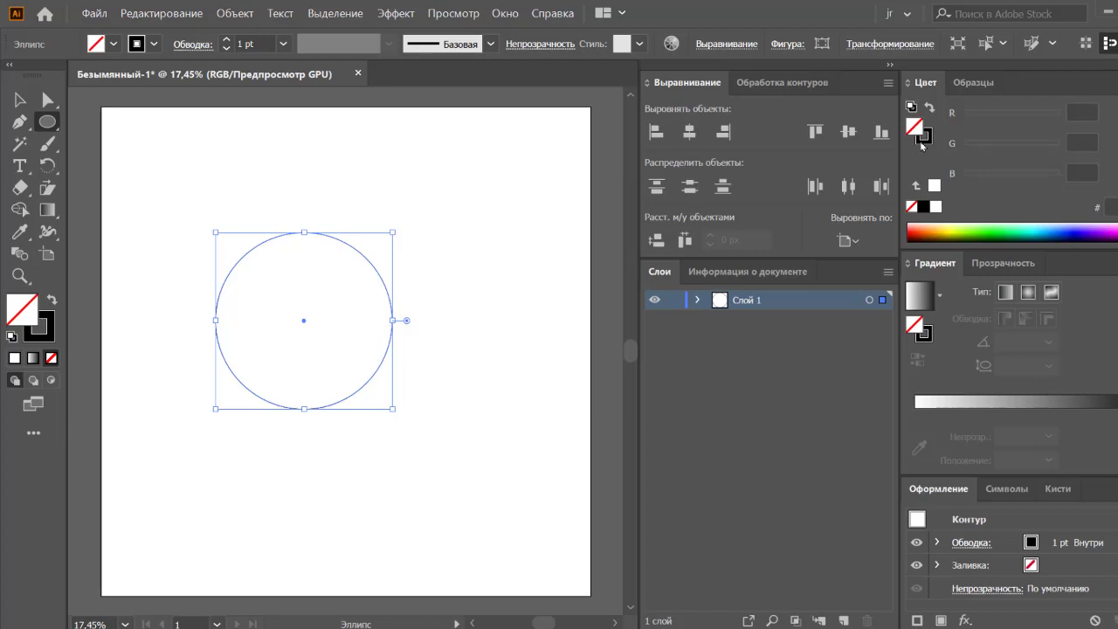
pyautogui.click(921, 141)
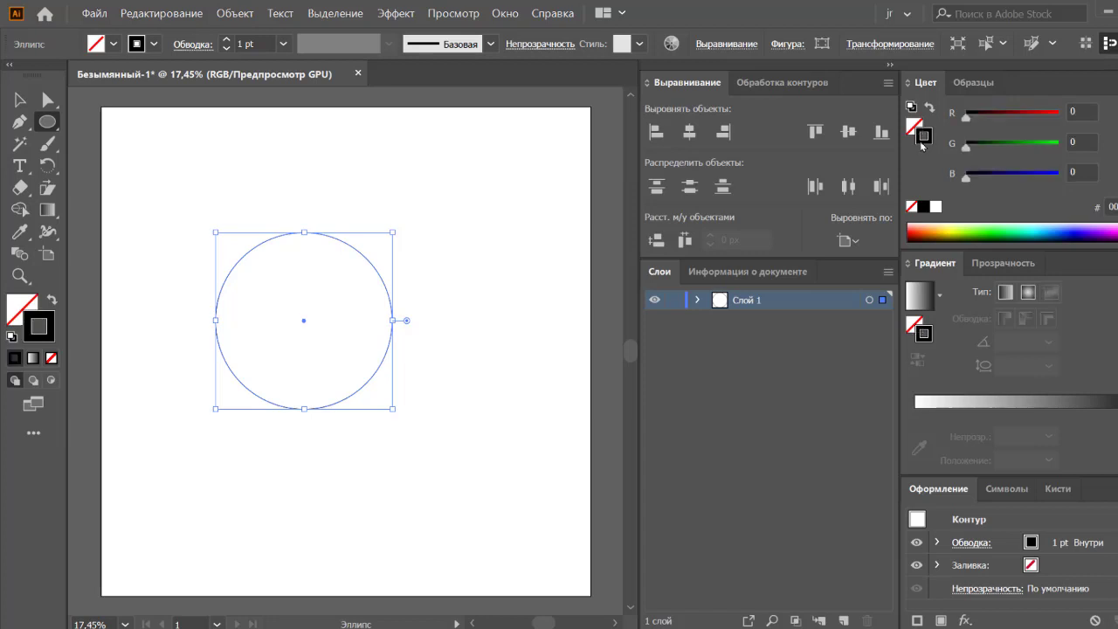
pyautogui.click(51, 299)
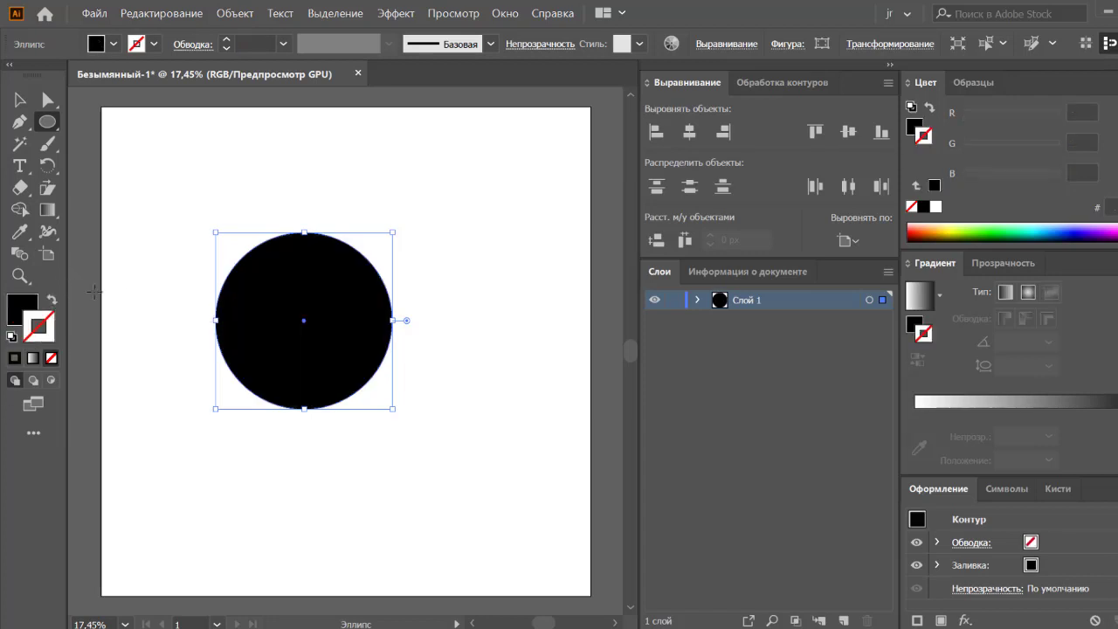
pyautogui.press('v')
pyautogui.click(149, 278)
pyautogui.click(292, 289)
# Pull the circle's top anchor up into a pointed teardrop tip and nudge the shape lower
pyautogui.press('a')
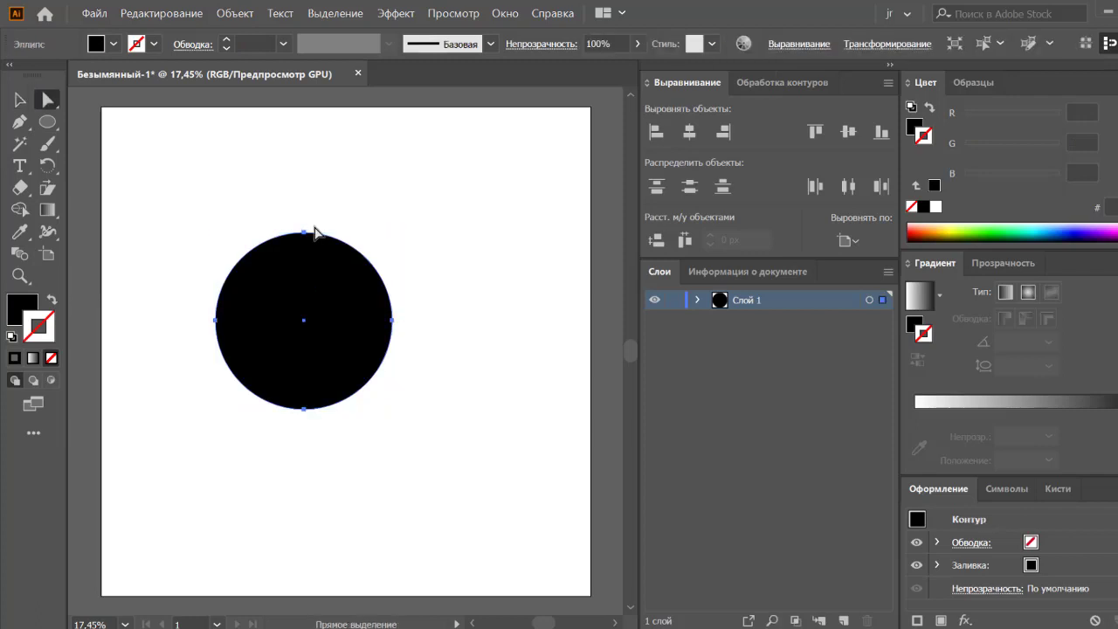
pyautogui.moveTo(303, 234); pyautogui.dragTo(304, 222)
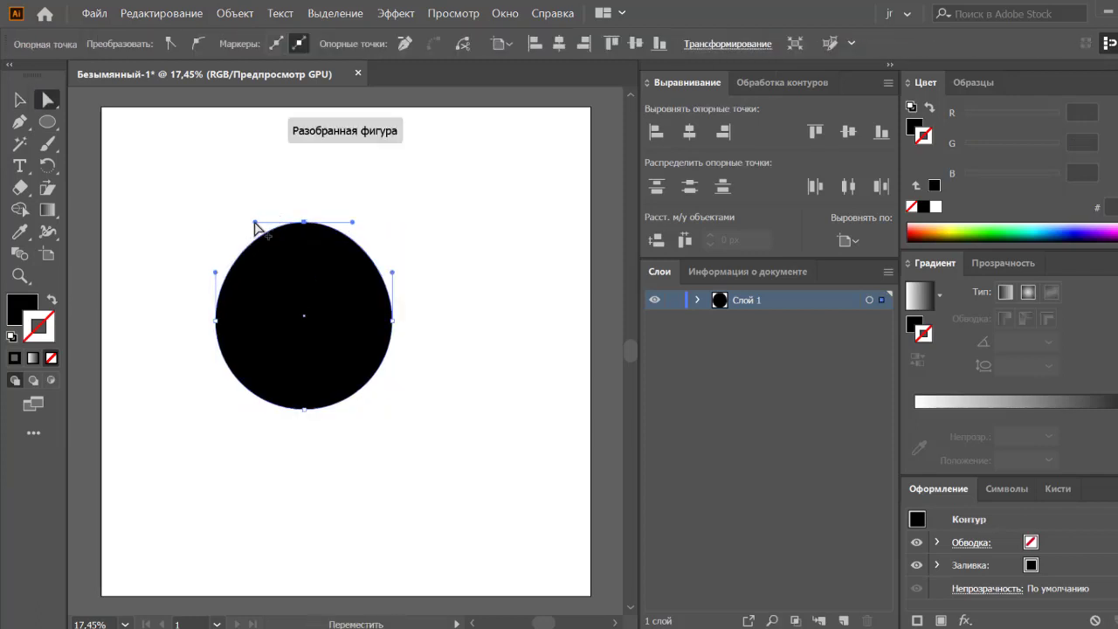
pyautogui.moveTo(255, 223); pyautogui.dragTo(289, 248)
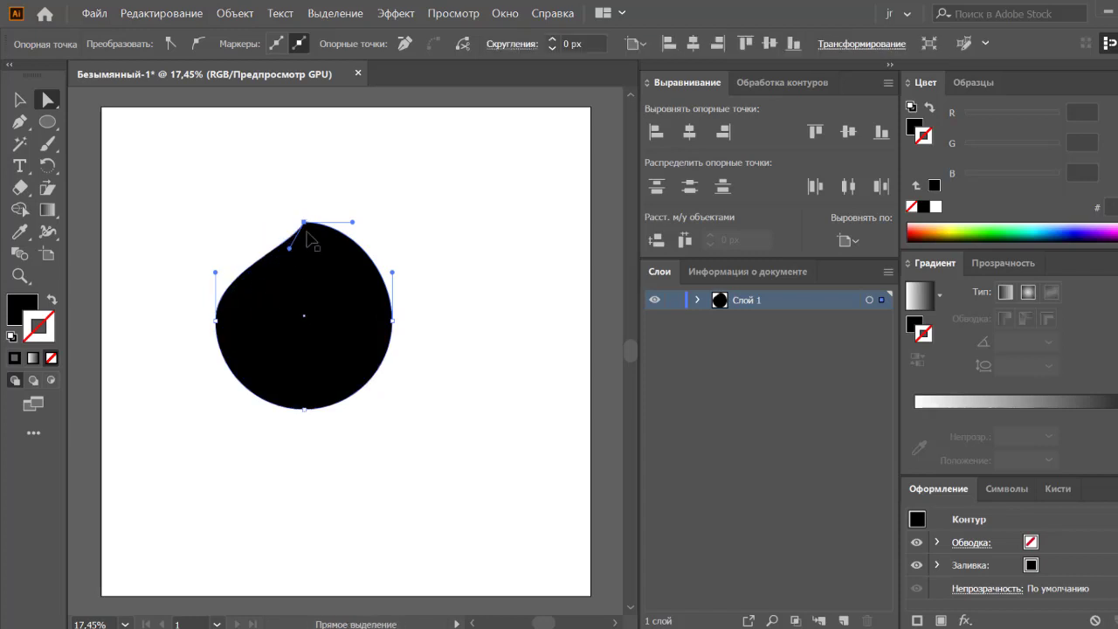
pyautogui.press('v')
pyautogui.press('a')
pyautogui.press('v')
pyautogui.moveTo(304, 228); pyautogui.dragTo(305, 245)
pyautogui.hotkey('ctrl', 'shift', 'a')
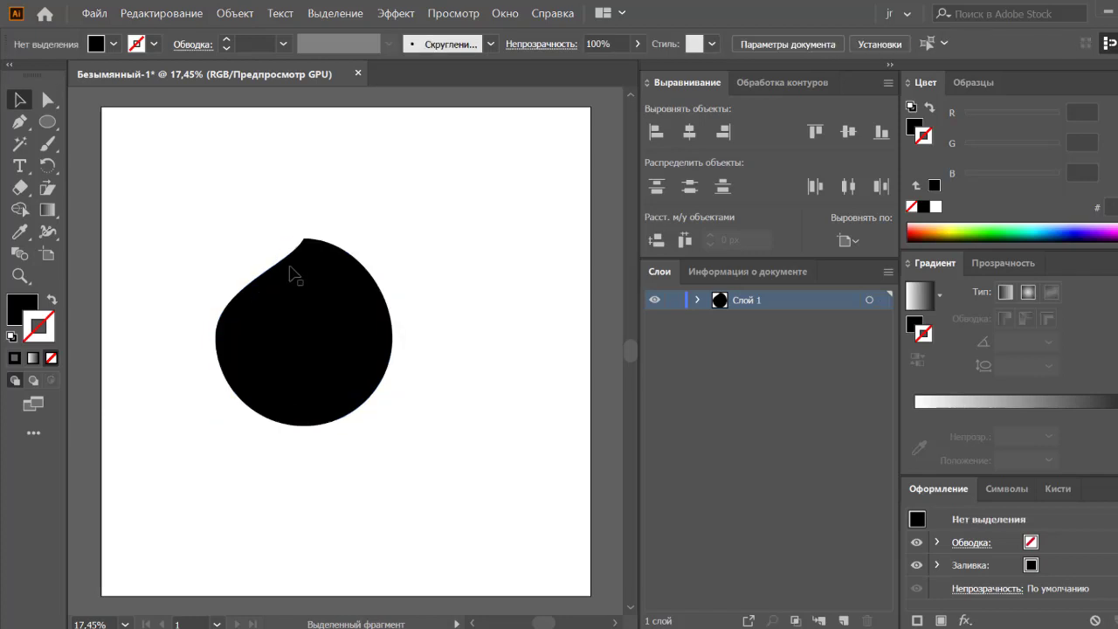
pyautogui.click(291, 272)
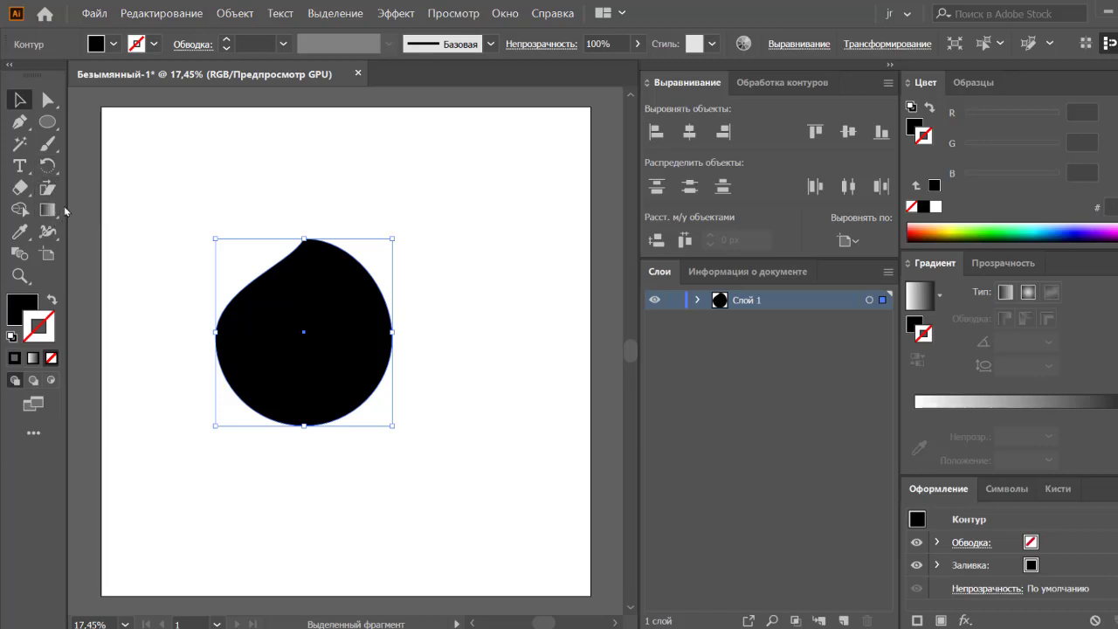
# Erase the teardrop's right half and move the remaining half up slightly
pyautogui.hotkey('shift', 'e')
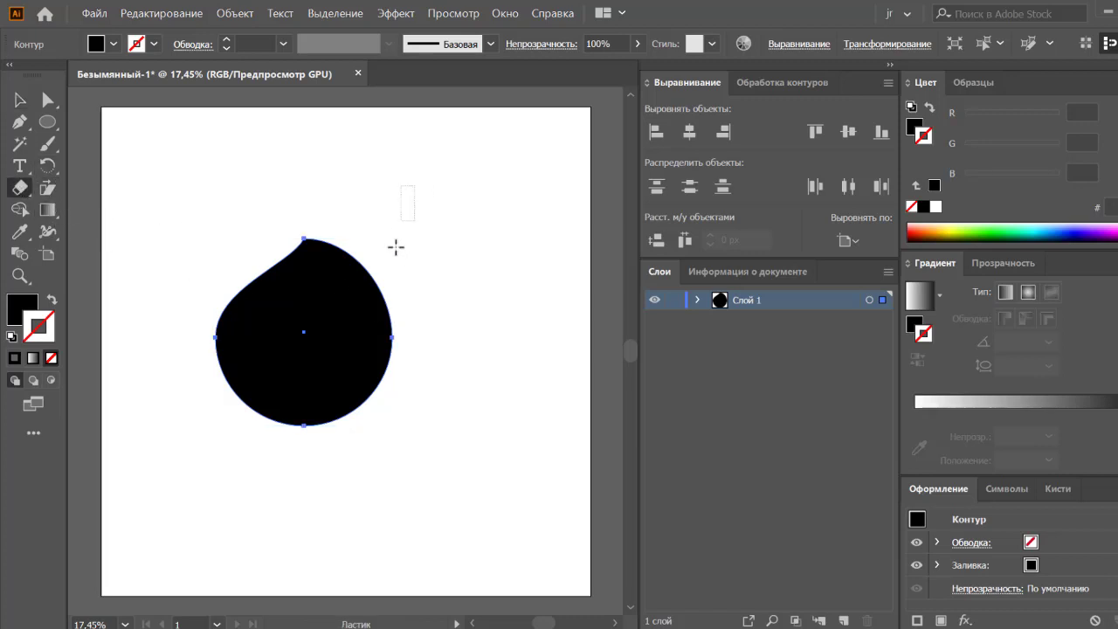
pyautogui.moveTo(396, 247); pyautogui.dragTo(298, 475)
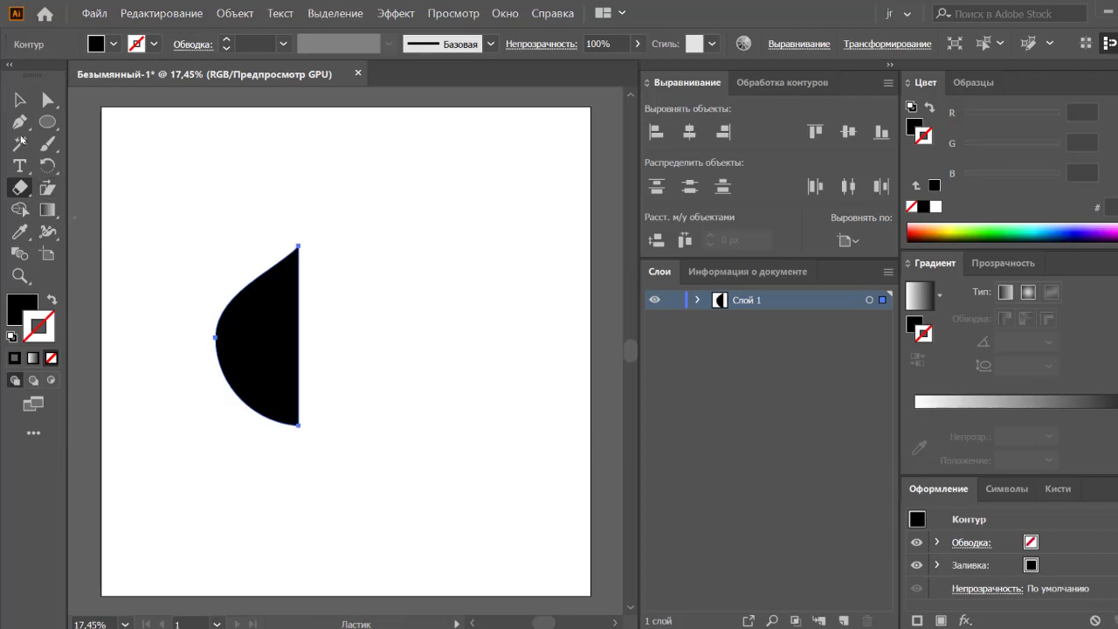
pyautogui.click(19, 100)
pyautogui.moveTo(259, 339); pyautogui.dragTo(273, 291)
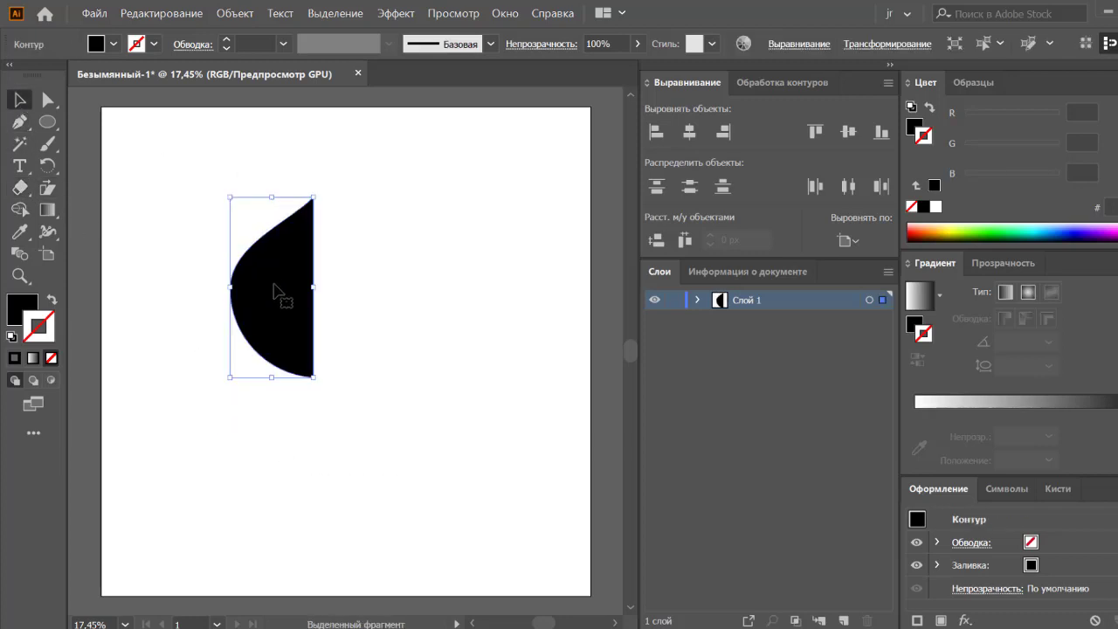
# Reshape the half's left anchor so the upper curve sweeps into the tip
pyautogui.press('a')
pyautogui.click(230, 287)
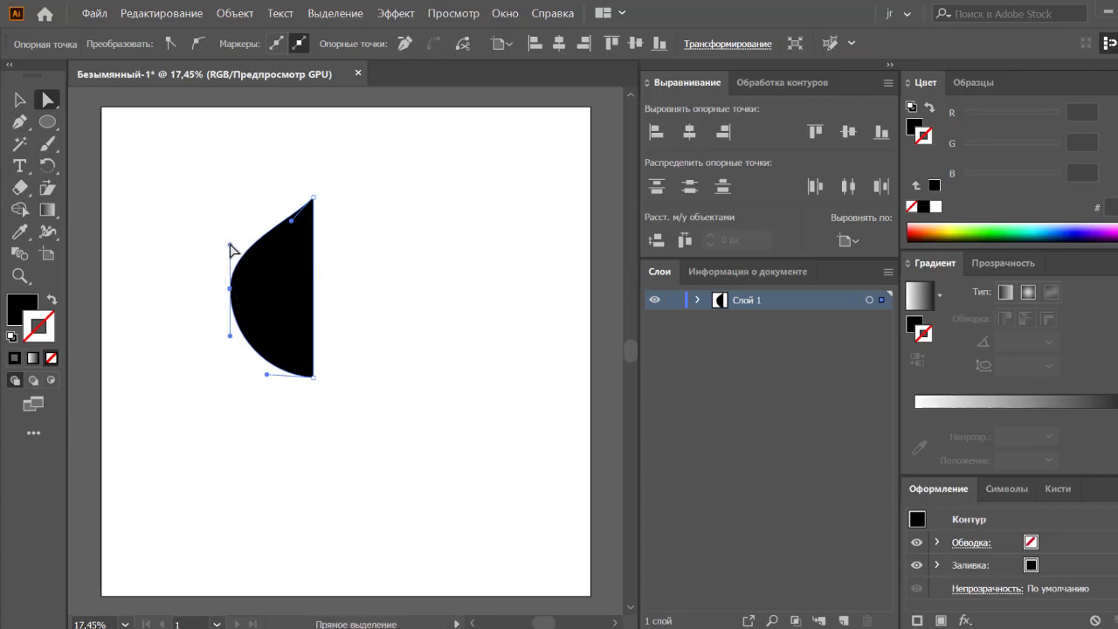
pyautogui.moveTo(230, 245); pyautogui.dragTo(230, 221)
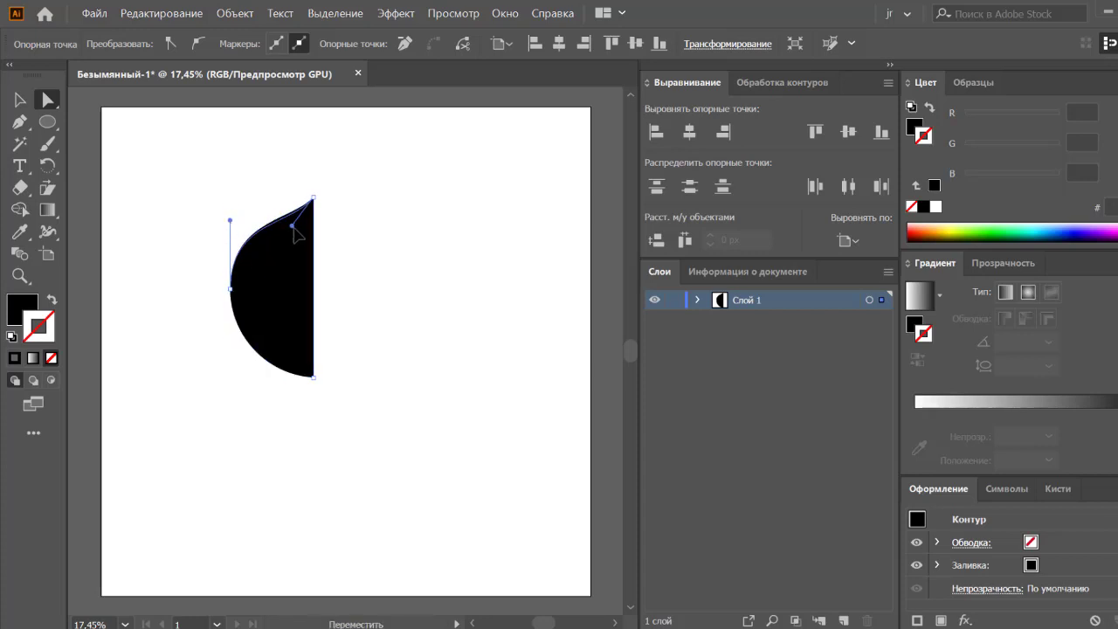
pyautogui.click(358, 240)
pyautogui.press('v')
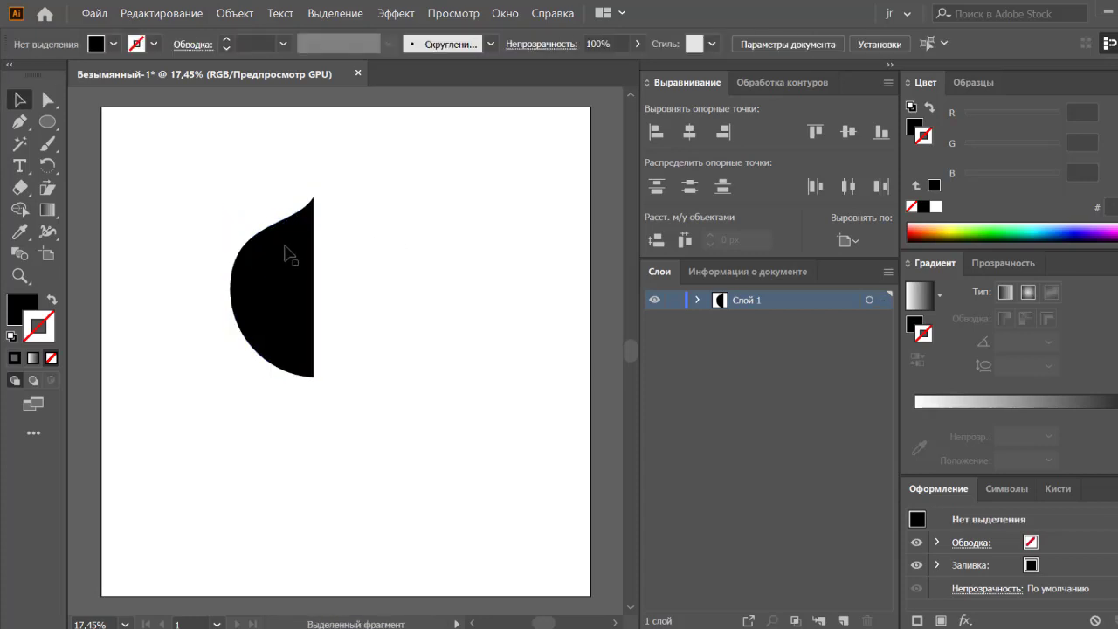
pyautogui.click(292, 253)
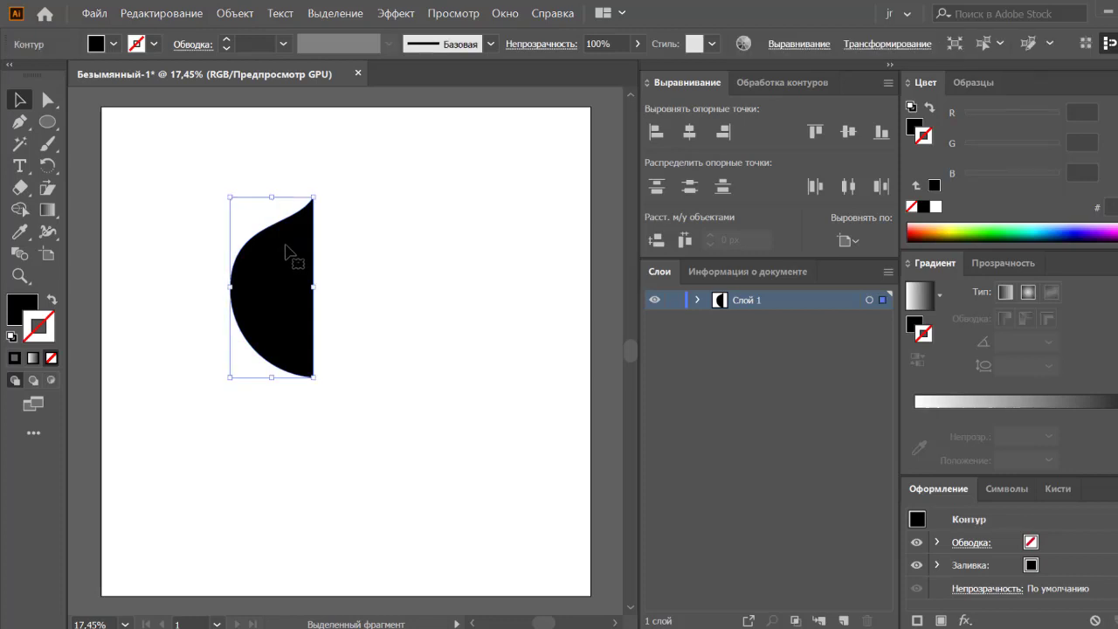
# Mirror a copy across the straight edge to form a full dome, then move it up-right
pyautogui.click(48, 166)
pyautogui.click(196, 210)
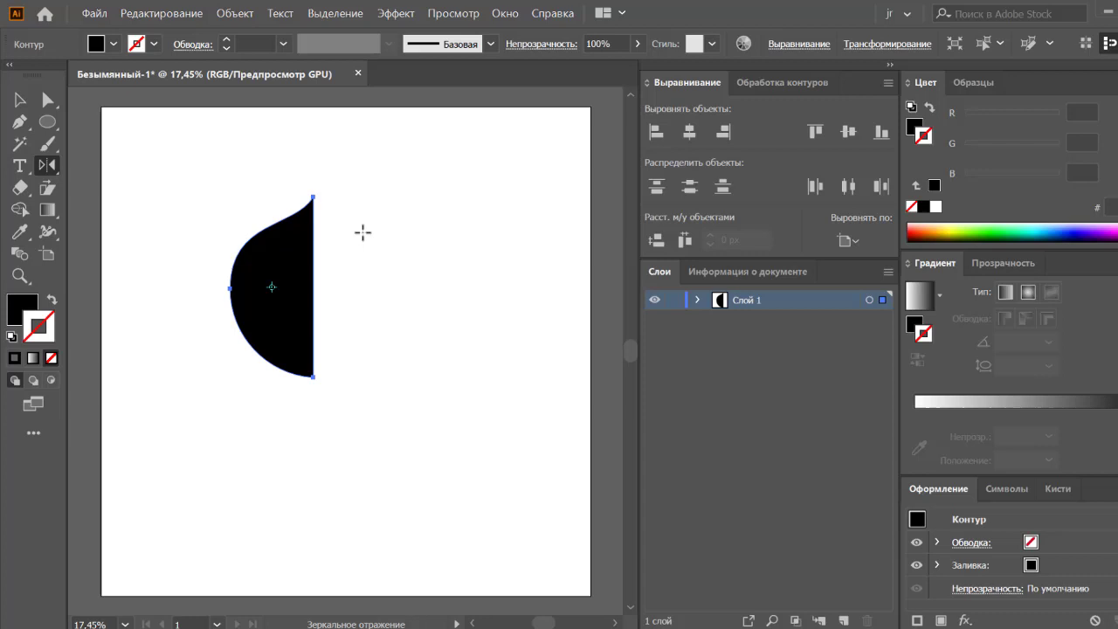
pyautogui.click(312, 199)
pyautogui.moveTo(299, 268); pyautogui.dragTo(311, 350)
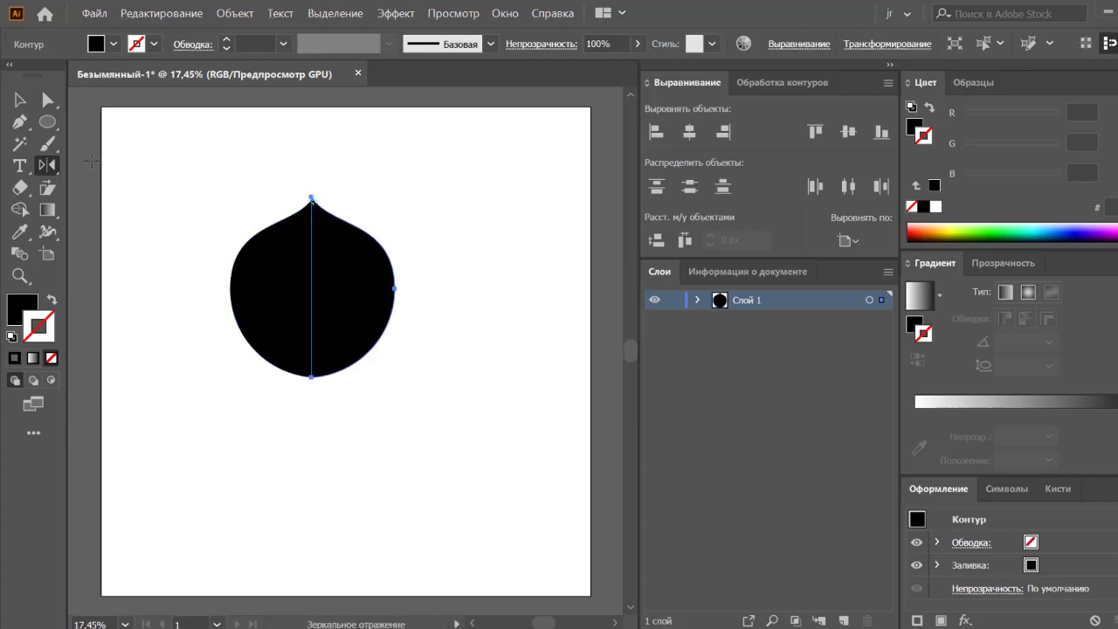
pyautogui.click(20, 99)
pyautogui.click(305, 197)
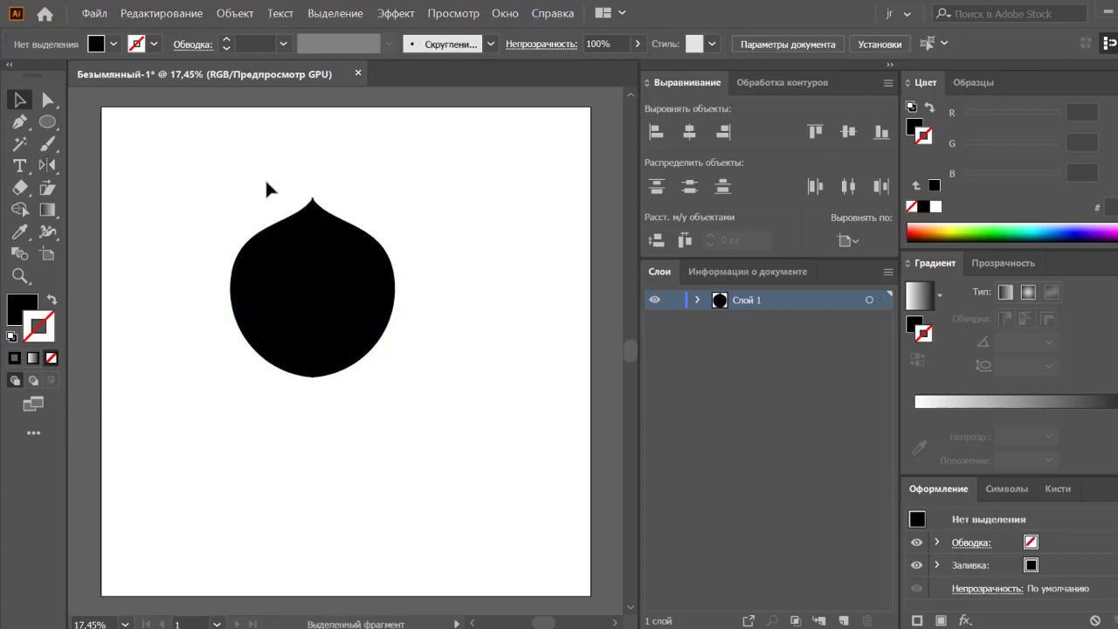
pyautogui.moveTo(319, 249); pyautogui.dragTo(469, 206)
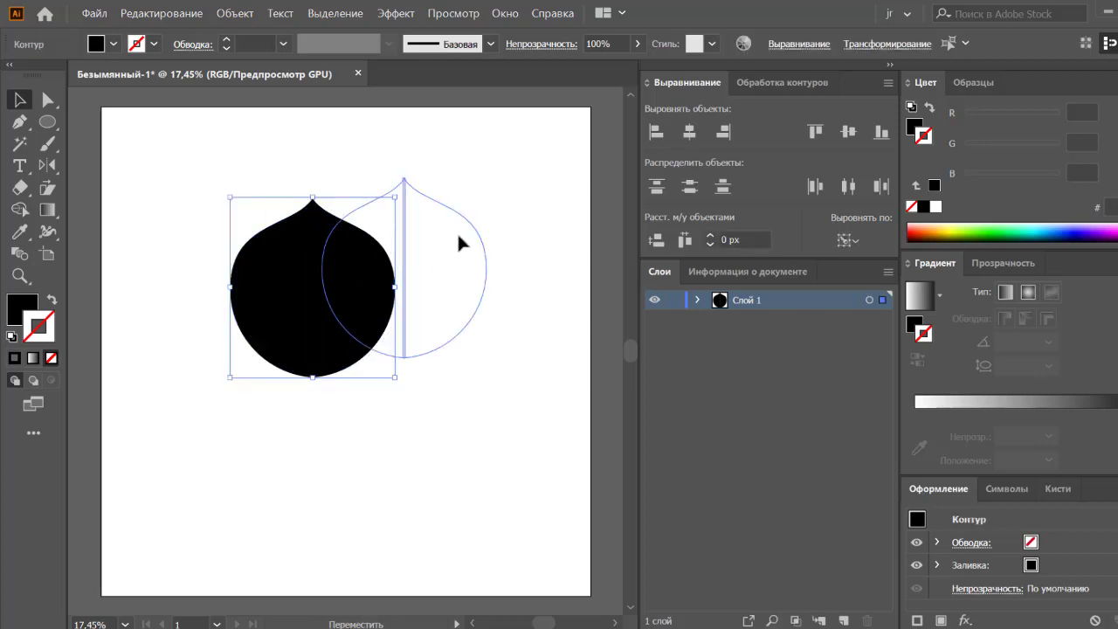
# Select both dome halves and erase the lower part to leave a flat base
pyautogui.click(400, 225)
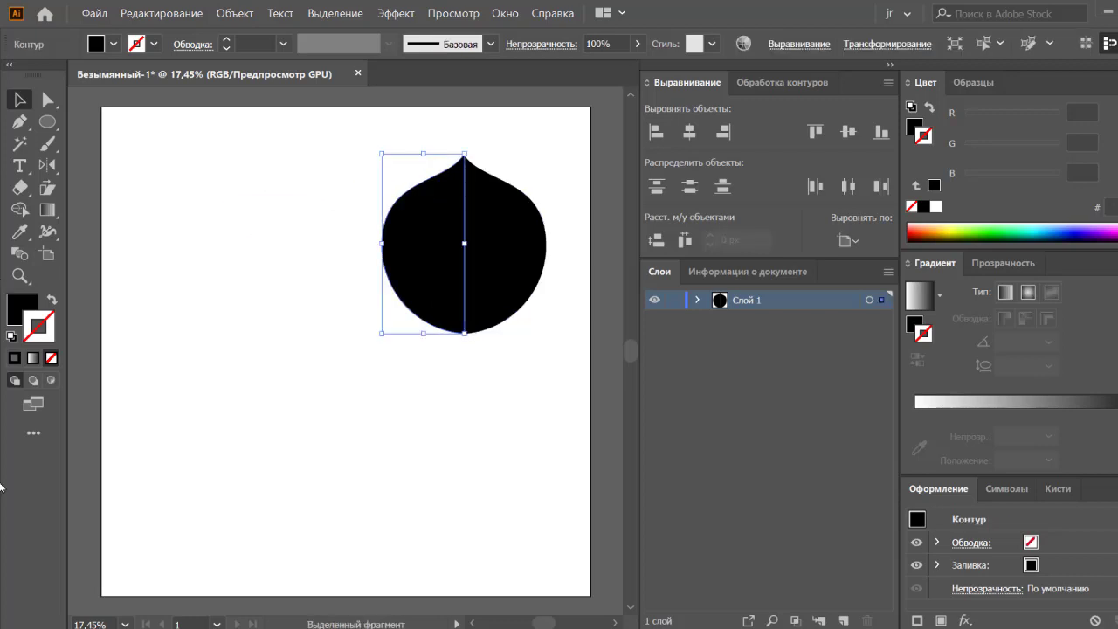
pyautogui.click(574, 402)
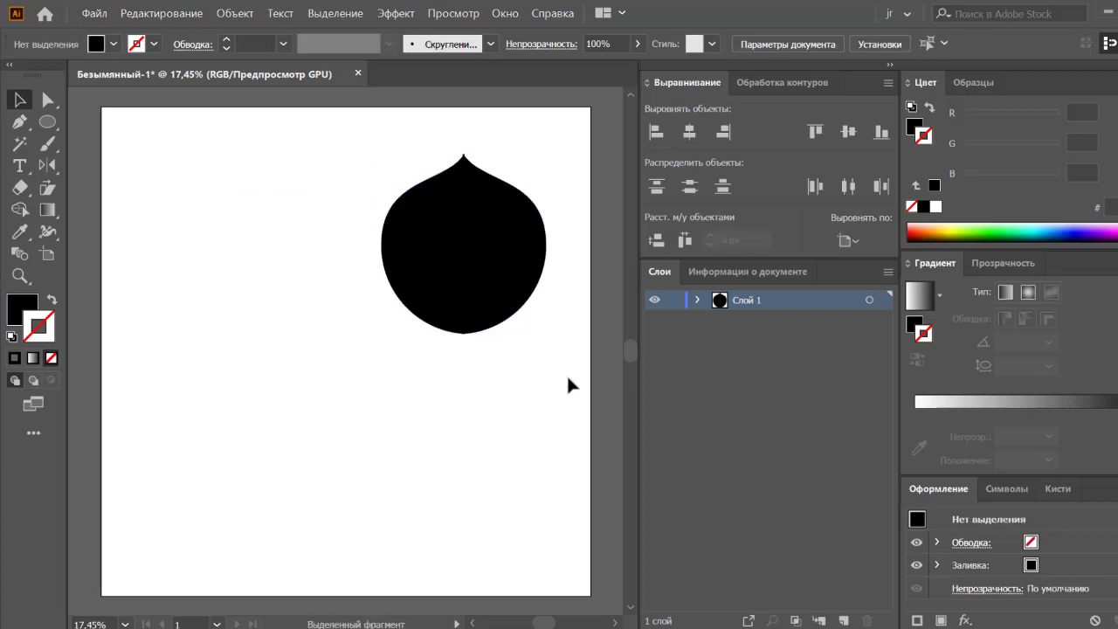
pyautogui.click(534, 273)
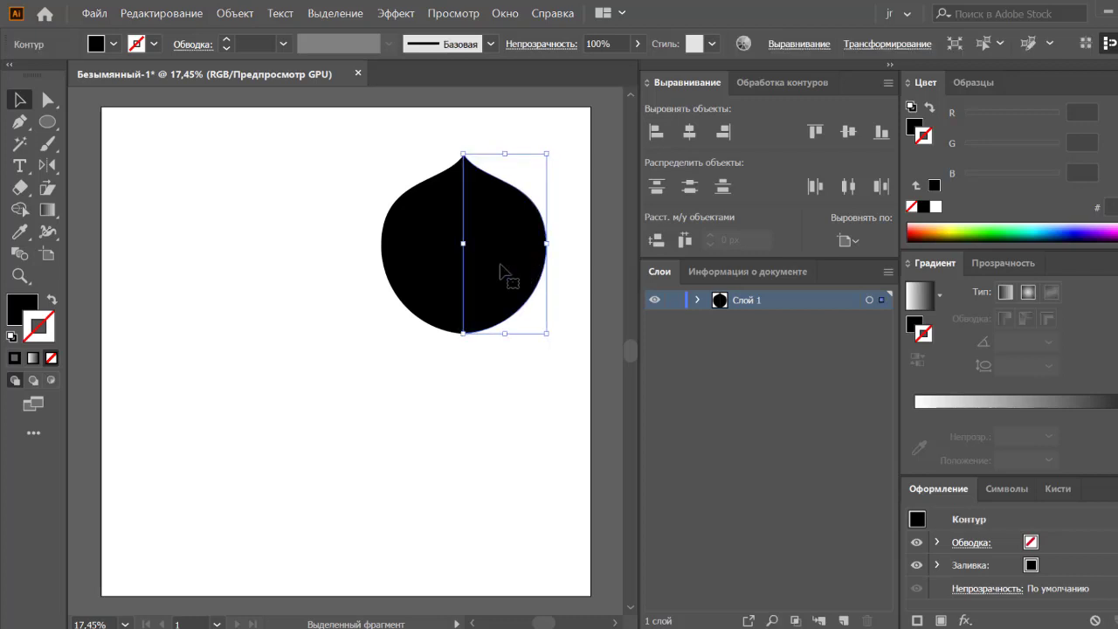
pyautogui.click(418, 380)
pyautogui.click(507, 253)
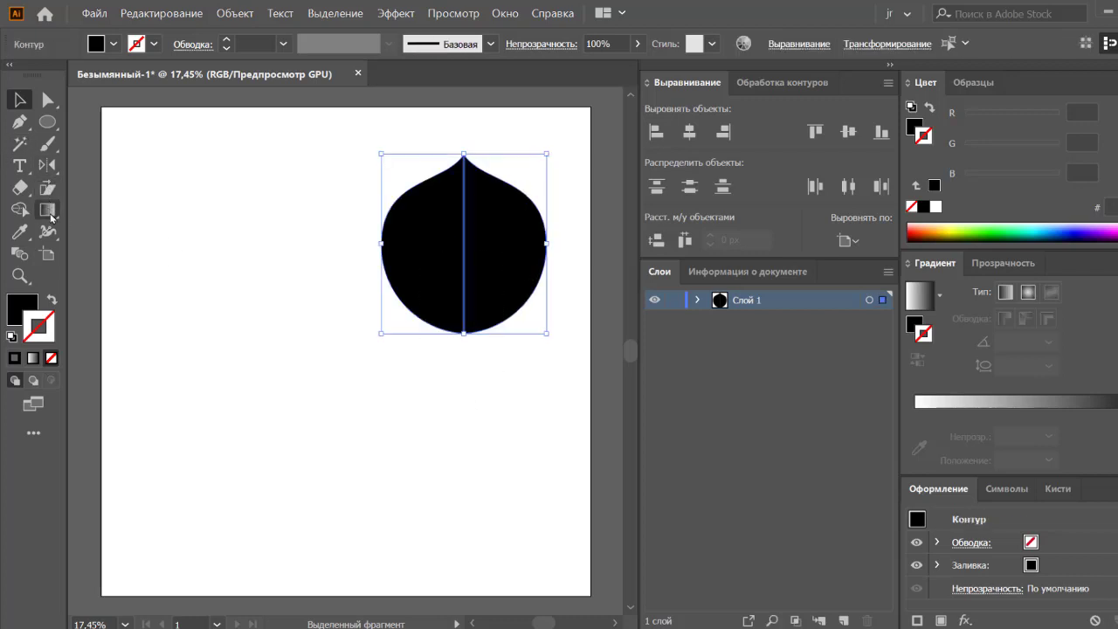
pyautogui.click(19, 187)
pyautogui.moveTo(337, 353)
pyautogui.mouseDown()
pyautogui.moveTo(616, 262)
pyautogui.moveTo(585, 260)
pyautogui.mouseUp()
# Move the dome down-left toward the artboard centre
pyautogui.click(20, 100)
pyautogui.click(258, 183)
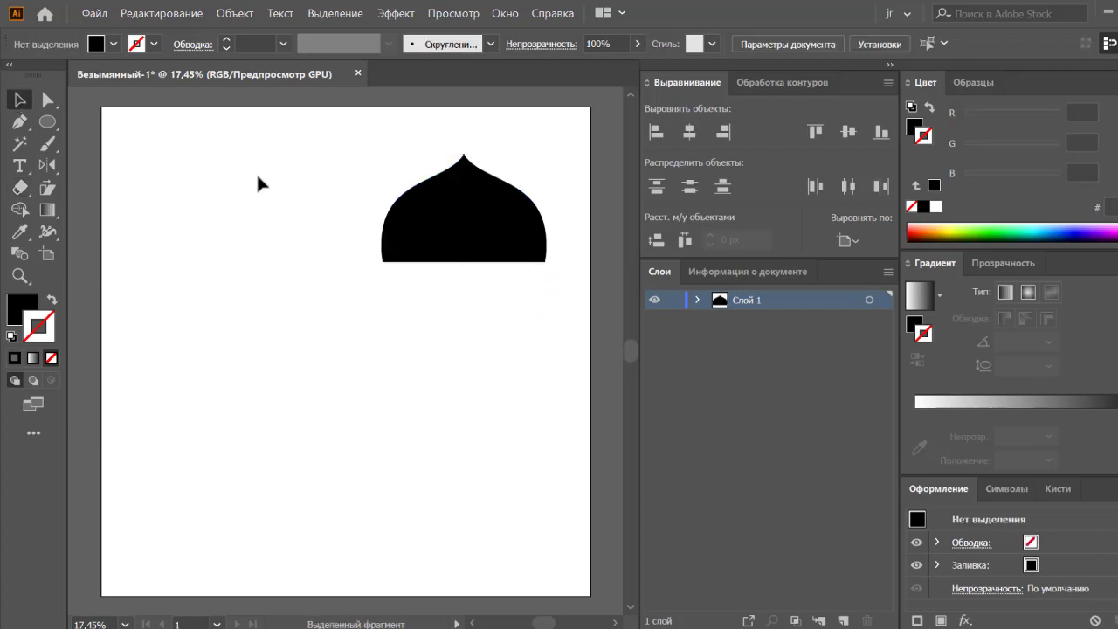
pyautogui.moveTo(528, 253); pyautogui.dragTo(394, 387)
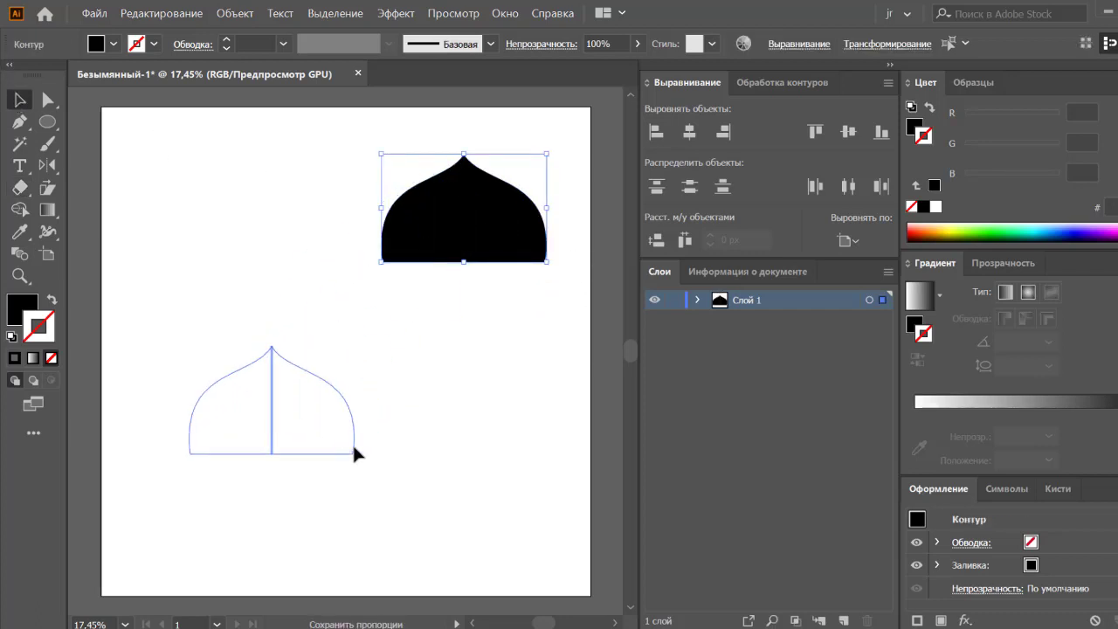
pyautogui.click(102, 176)
pyautogui.click(47, 122)
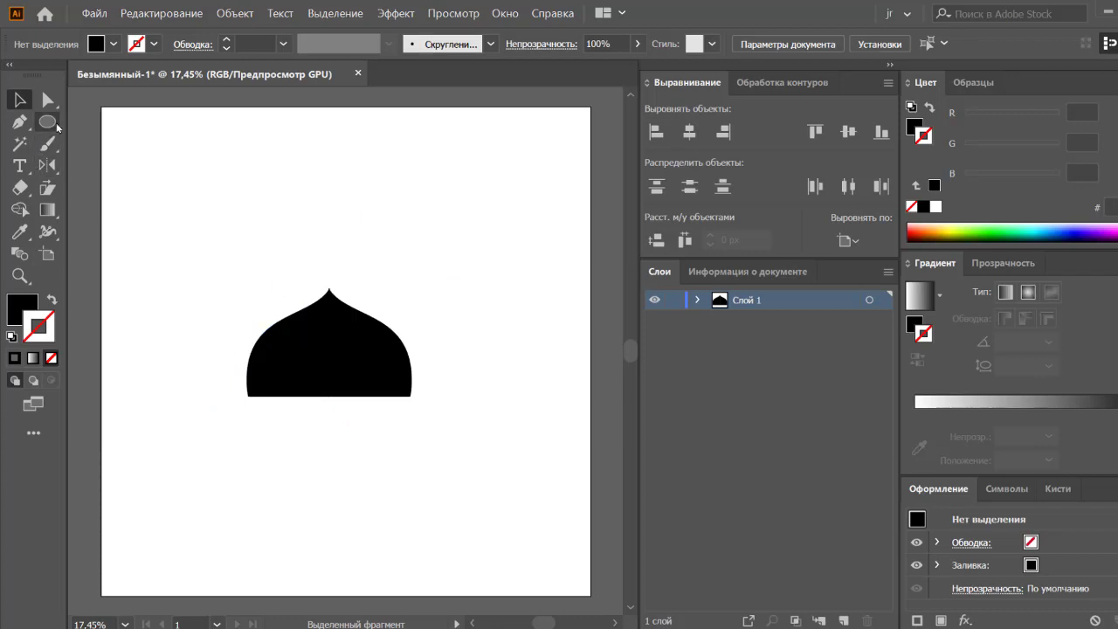
# Draw a tall rectangle left of the dome and a three-point star triangle
pyautogui.press('m')
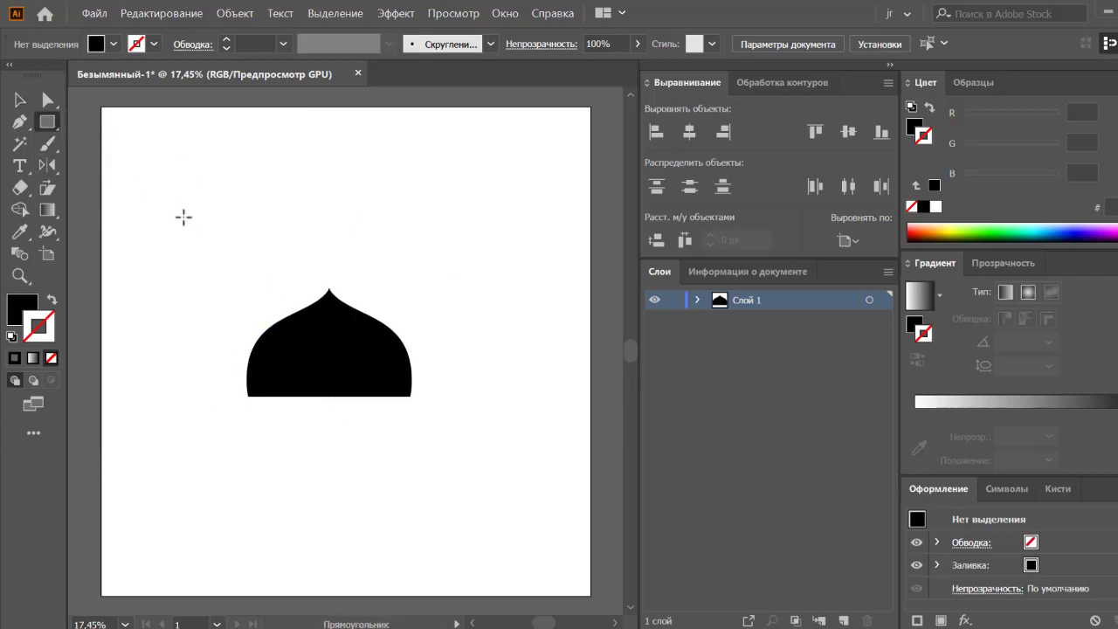
pyautogui.moveTo(183, 217); pyautogui.dragTo(232, 413)
pyautogui.click(19, 100)
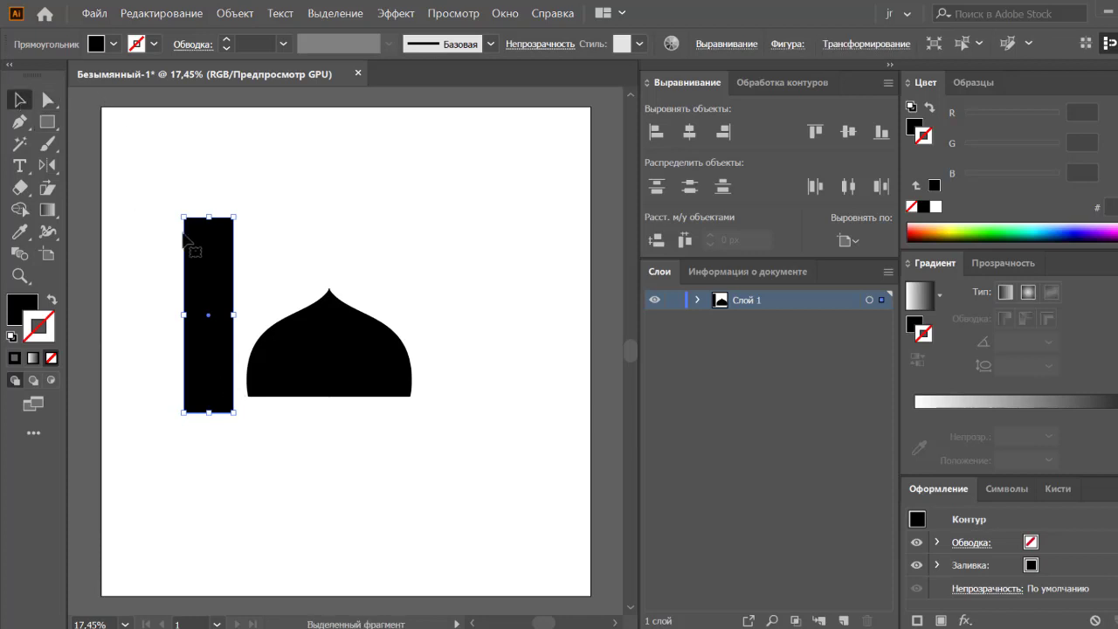
pyautogui.click(47, 122)
pyautogui.click(88, 183)
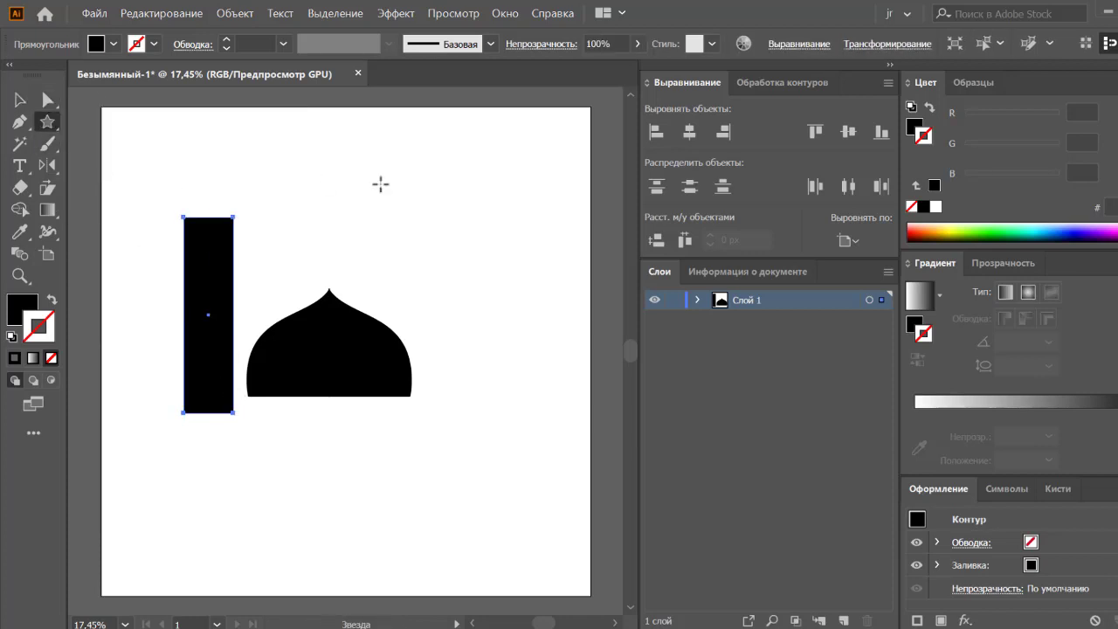
pyautogui.moveTo(432, 139)
pyautogui.mouseDown()
pyautogui.moveTo(408, 196)
pyautogui.moveTo(446, 196)
pyautogui.moveTo(456, 223)
pyautogui.mouseUp()
pyautogui.press('Down')
pyautogui.press('Down')
pyautogui.hotkey('ctrl', 'z')
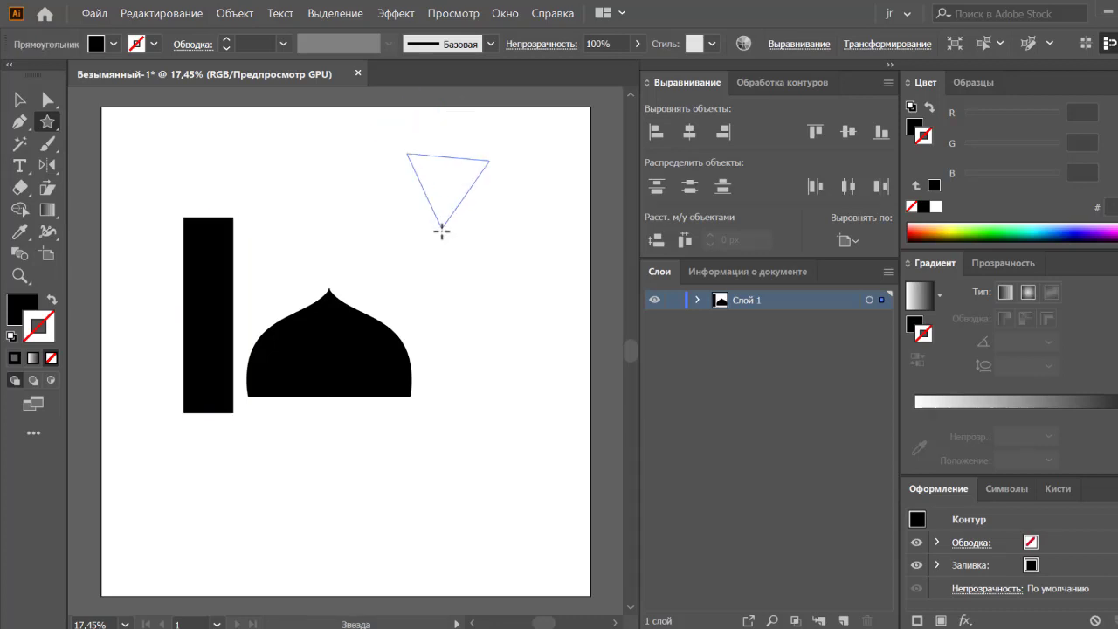
# Centre the triangle horizontally on the rectangle and lower it onto the tower top
pyautogui.click(12, 100)
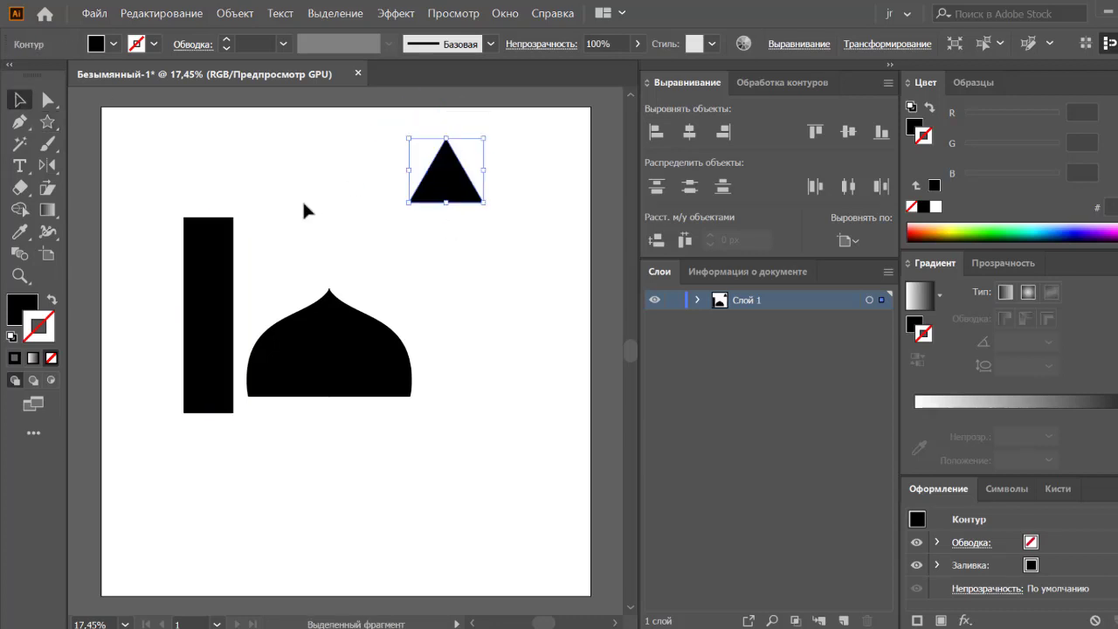
pyautogui.click(209, 242)
pyautogui.keyDown('shift'); pyautogui.click(443, 183); pyautogui.keyUp('shift')
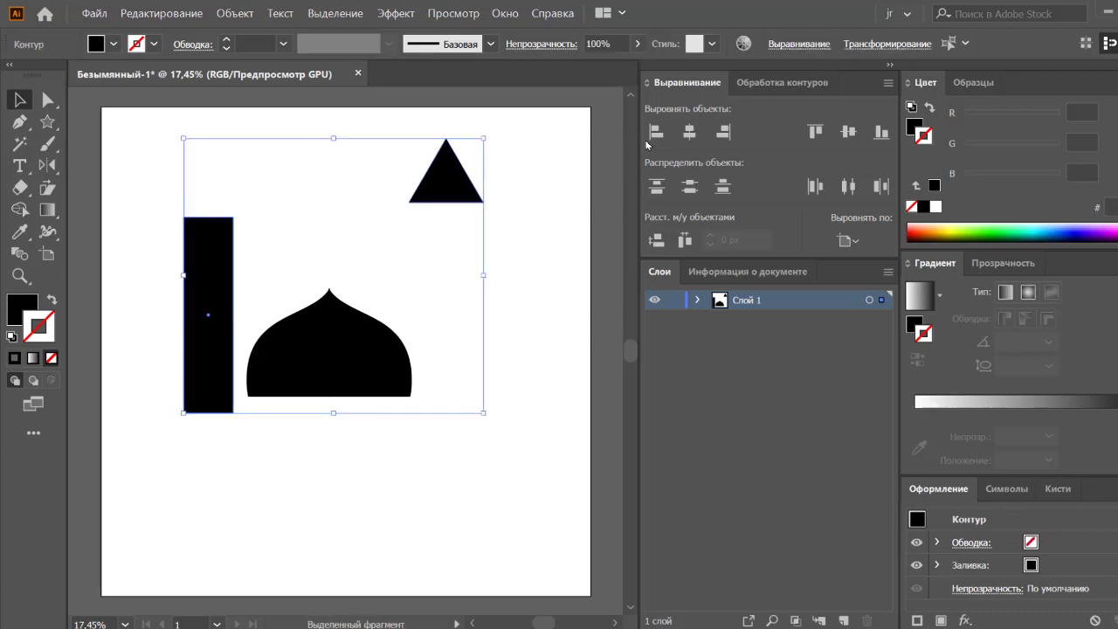
pyautogui.click(688, 132)
pyautogui.moveTo(332, 237); pyautogui.dragTo(210, 231)
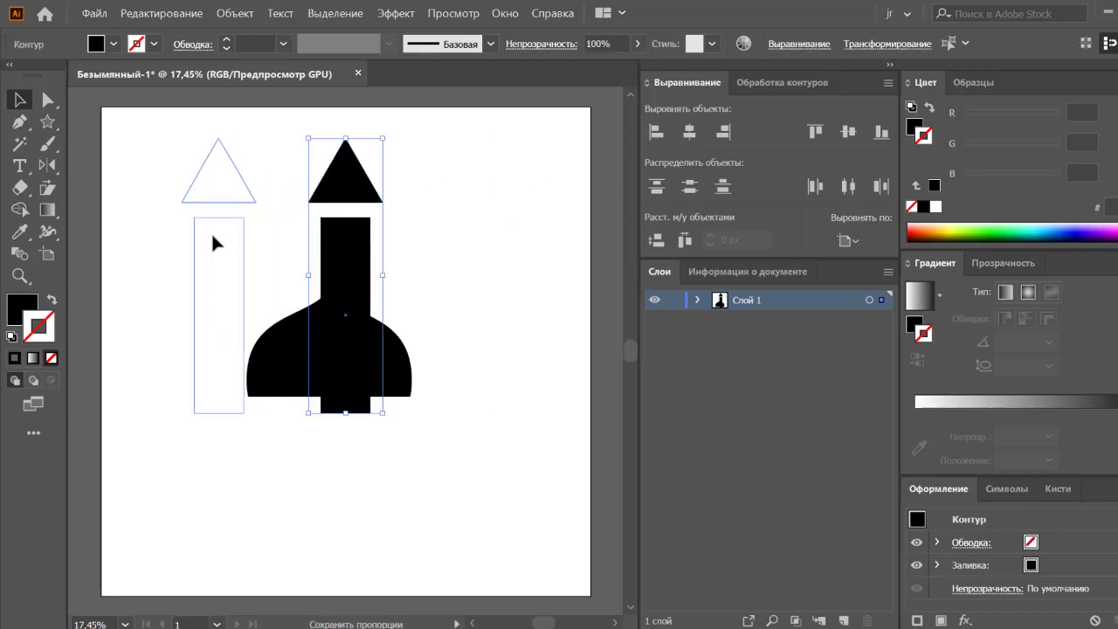
pyautogui.click(271, 210)
pyautogui.moveTo(226, 195); pyautogui.dragTo(225, 214)
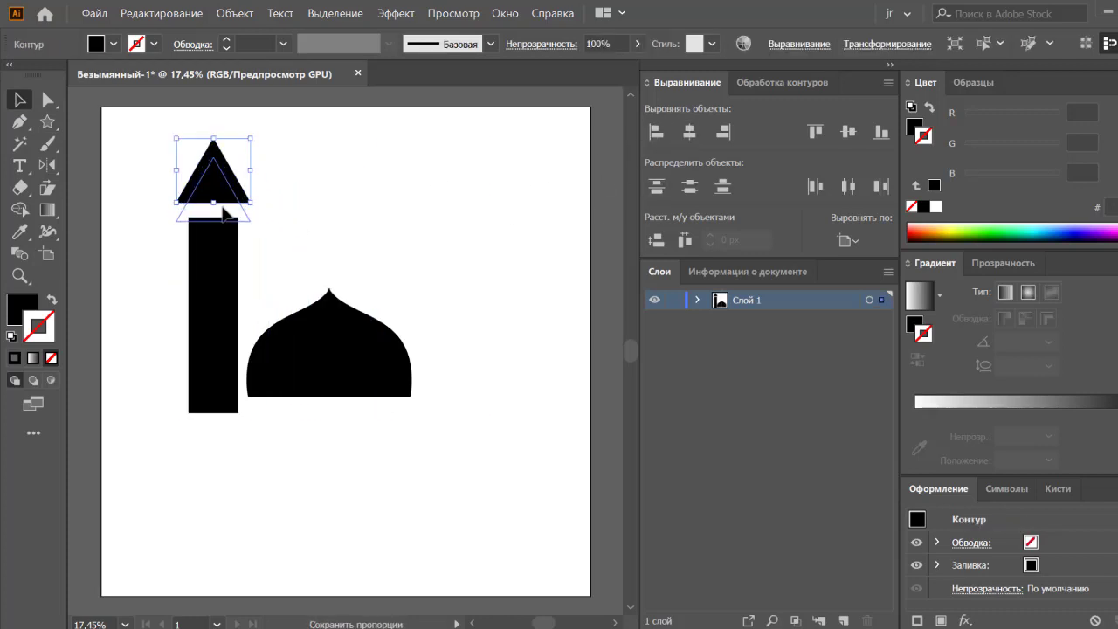
pyautogui.click(370, 209)
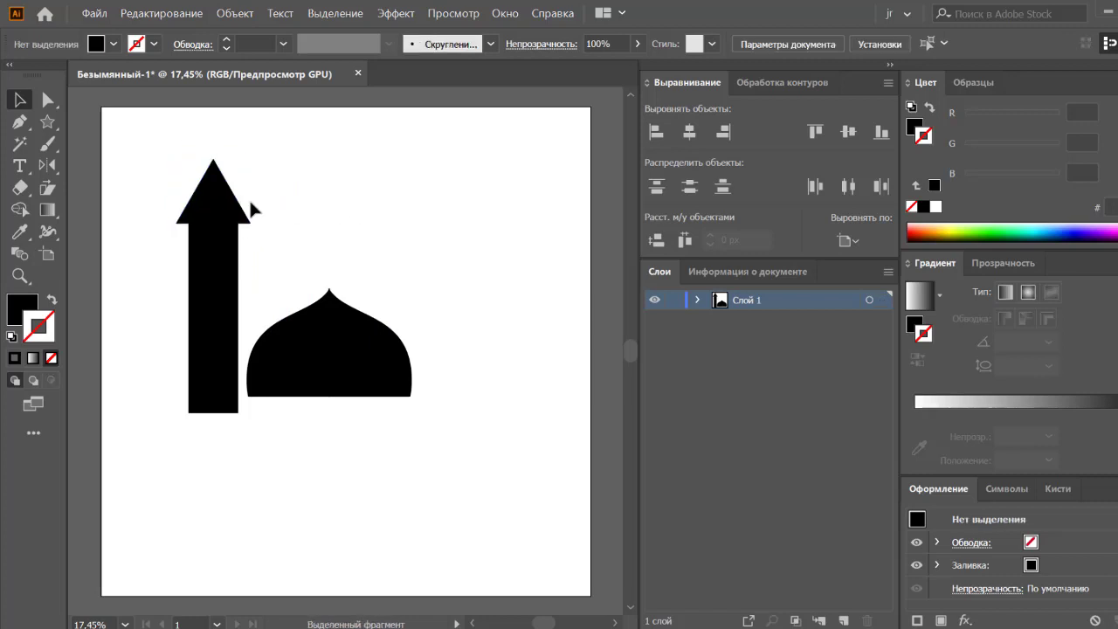
pyautogui.click(213, 214)
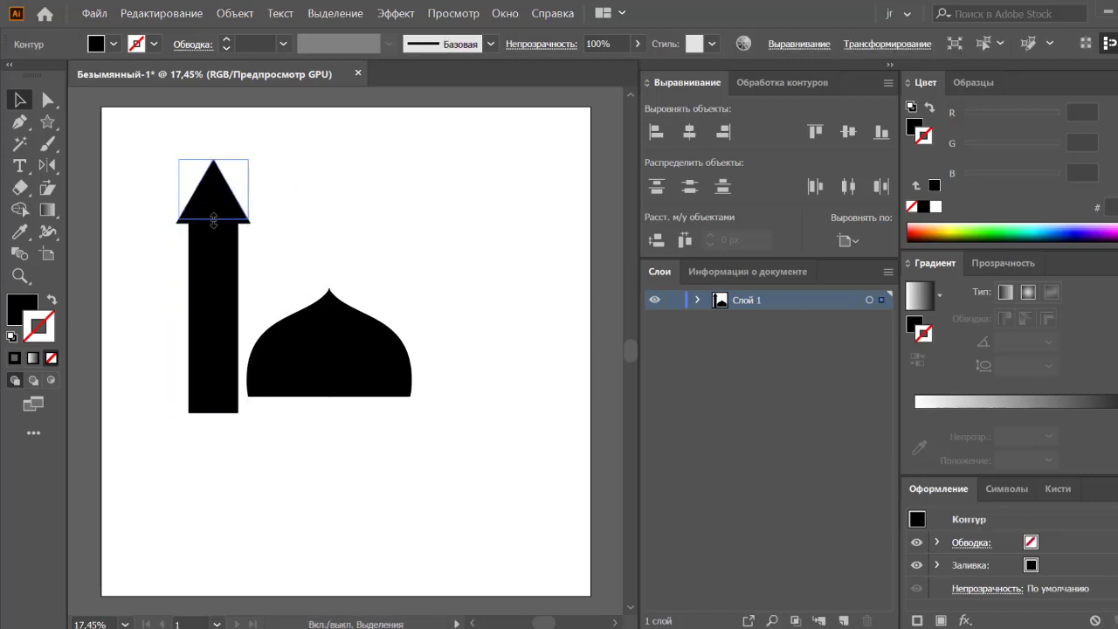
# Resize the triangle roof so it fits the tower's width
pyautogui.moveTo(213, 220)
pyautogui.mouseDown()
pyautogui.moveTo(233, 188)
pyautogui.moveTo(214, 155)
pyautogui.mouseUp()
pyautogui.click(298, 189)
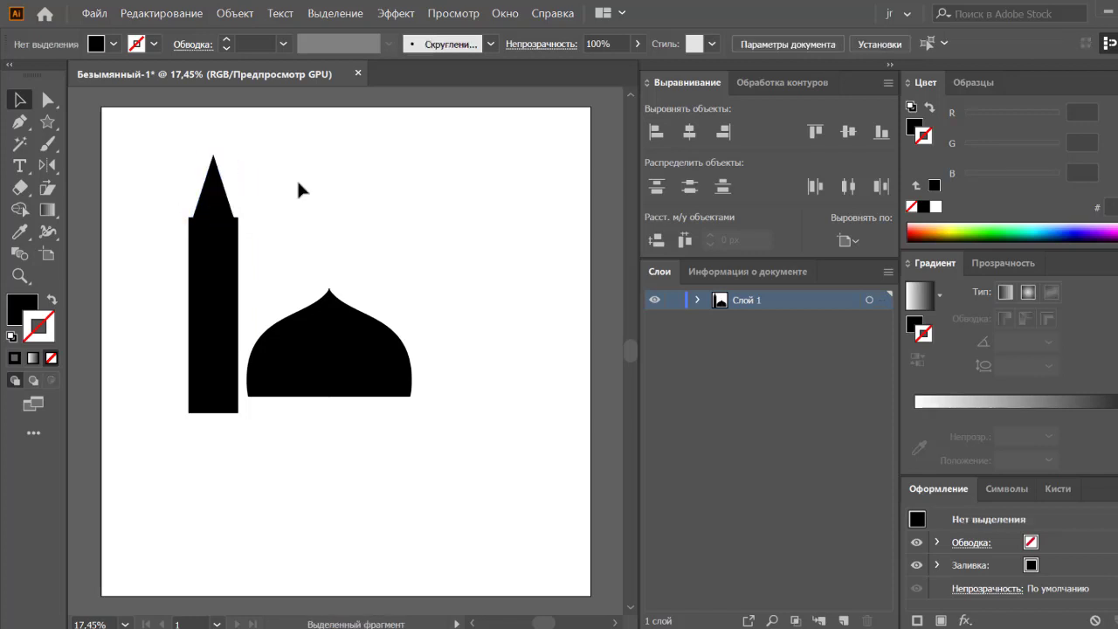
pyautogui.click(223, 195)
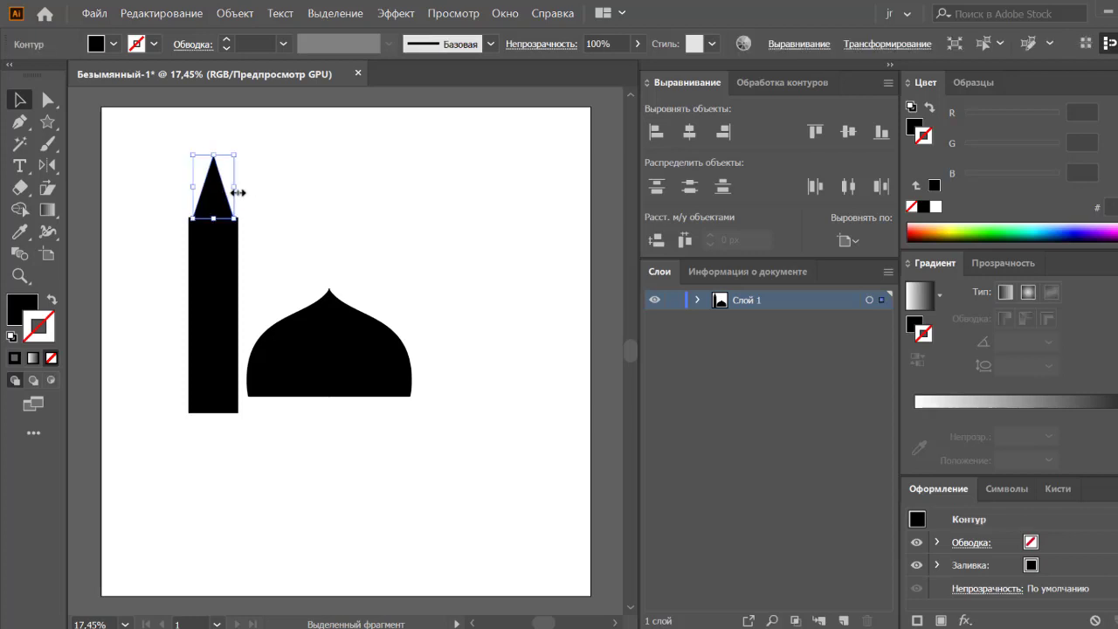
pyautogui.moveTo(237, 189); pyautogui.dragTo(239, 189)
pyautogui.click(192, 194)
# Copy the whole minaret to the dome's right and raise the dome between the towers
pyautogui.moveTo(203, 236); pyautogui.dragTo(447, 292)
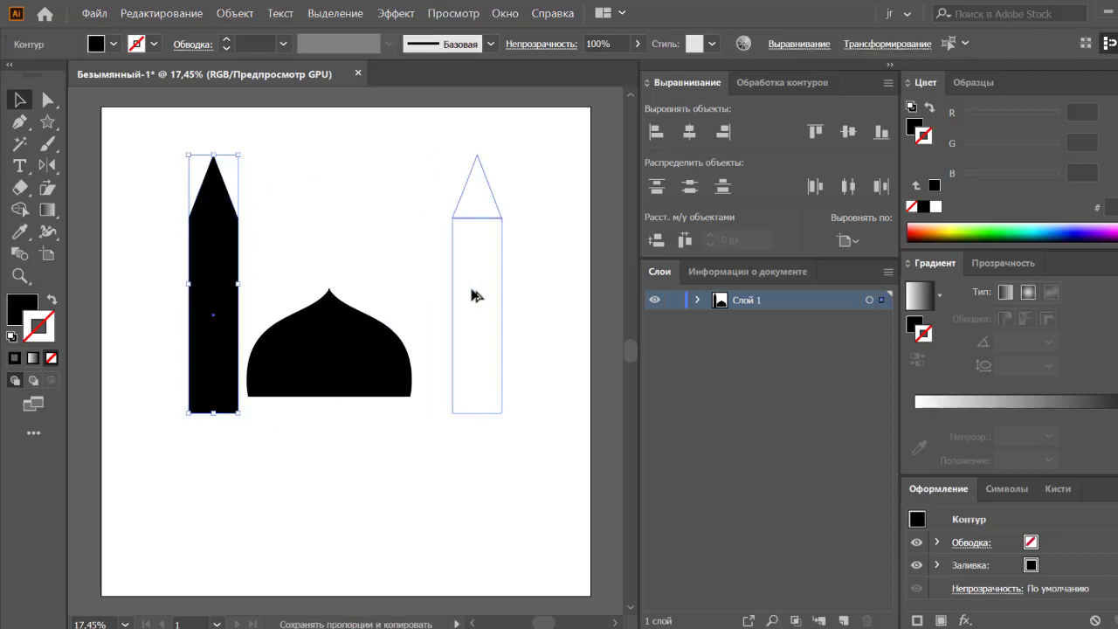
pyautogui.click(549, 286)
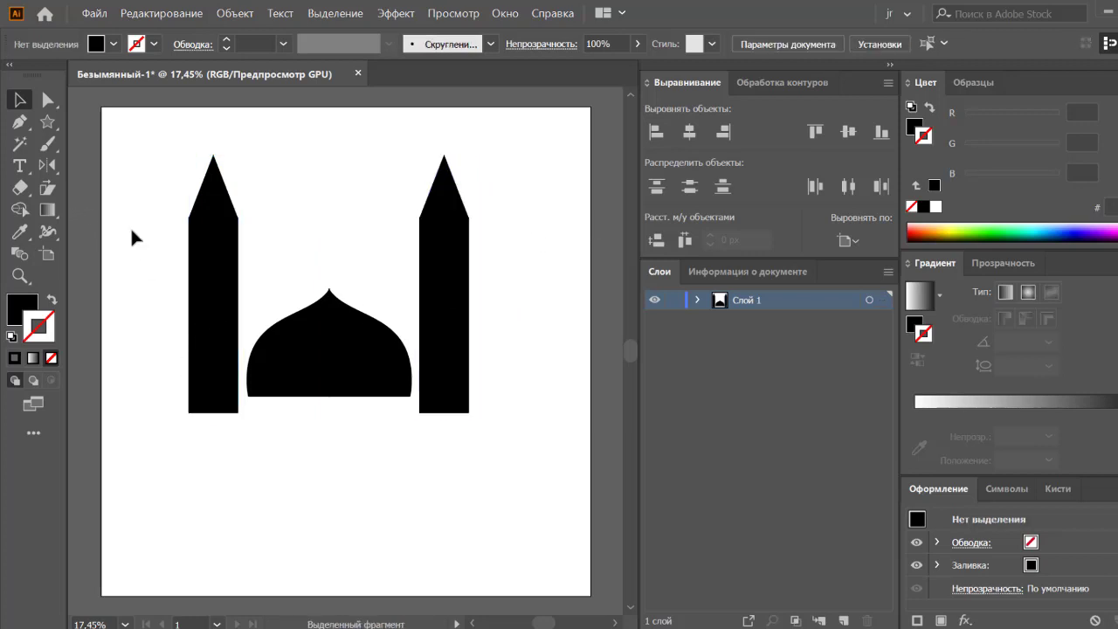
pyautogui.moveTo(364, 324)
pyautogui.mouseDown()
pyautogui.moveTo(370, 264)
pyautogui.moveTo(363, 300)
pyautogui.mouseUp()
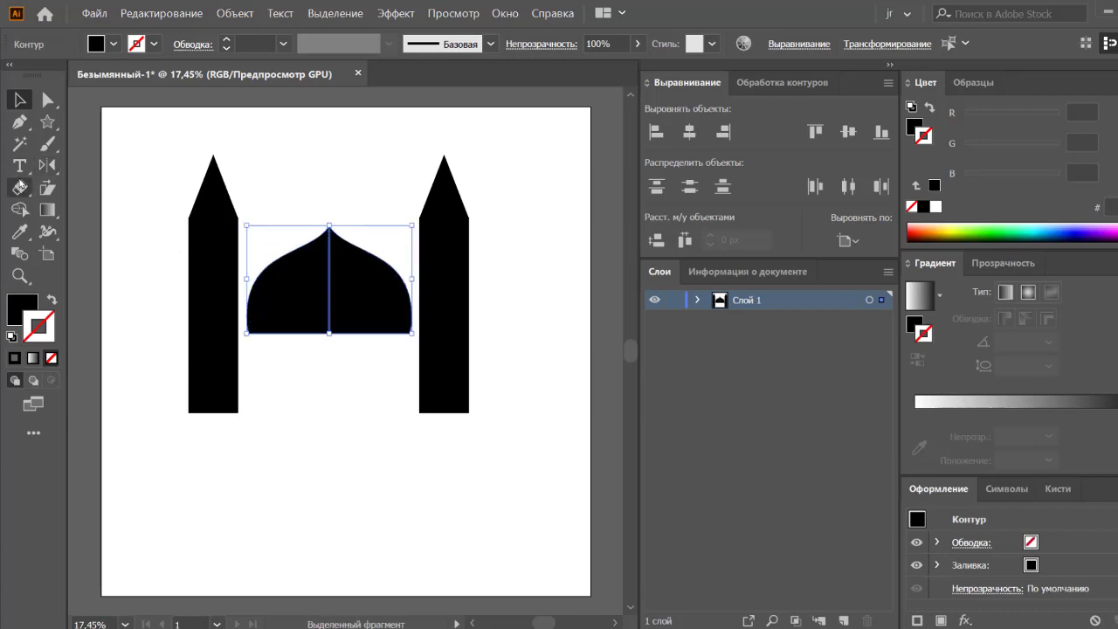
# Draw a black rectangle under the dome and centre them horizontally
pyautogui.click(21, 167)
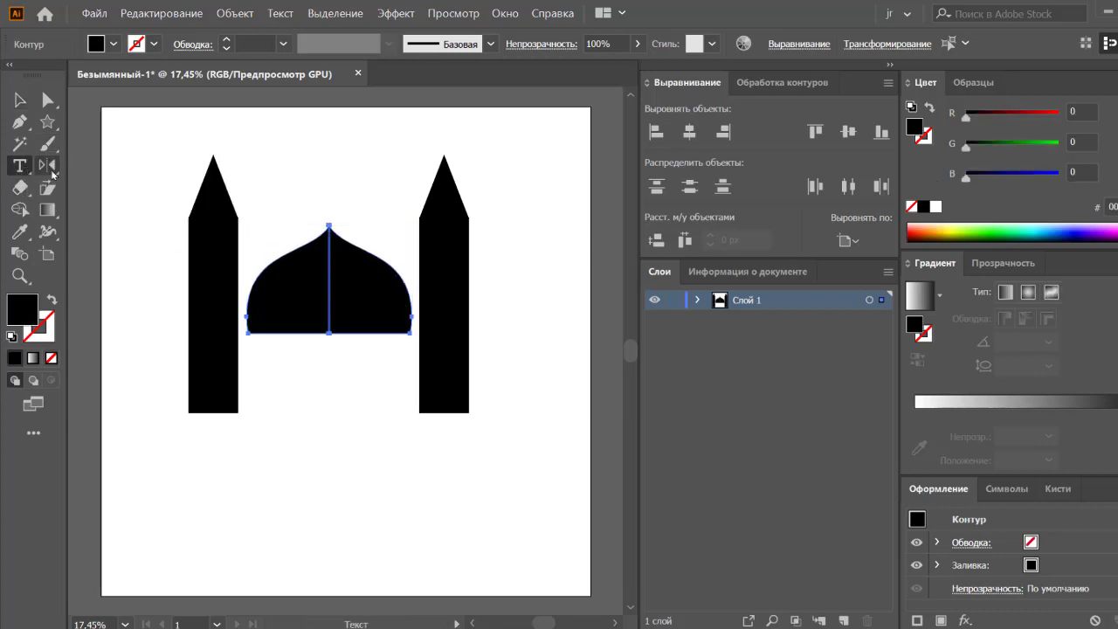
pyautogui.click(47, 121)
pyautogui.moveTo(248, 322); pyautogui.dragTo(412, 412)
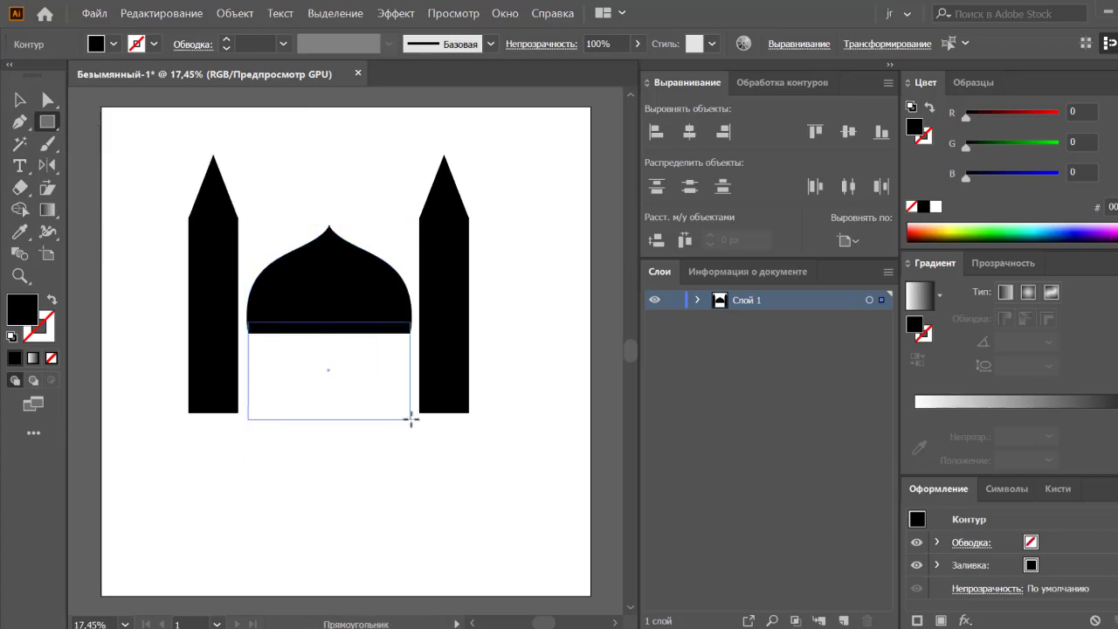
pyautogui.press('v')
pyautogui.click(123, 174)
pyautogui.click(349, 299)
pyautogui.keyDown('shift'); pyautogui.click(376, 366); pyautogui.keyUp('shift')
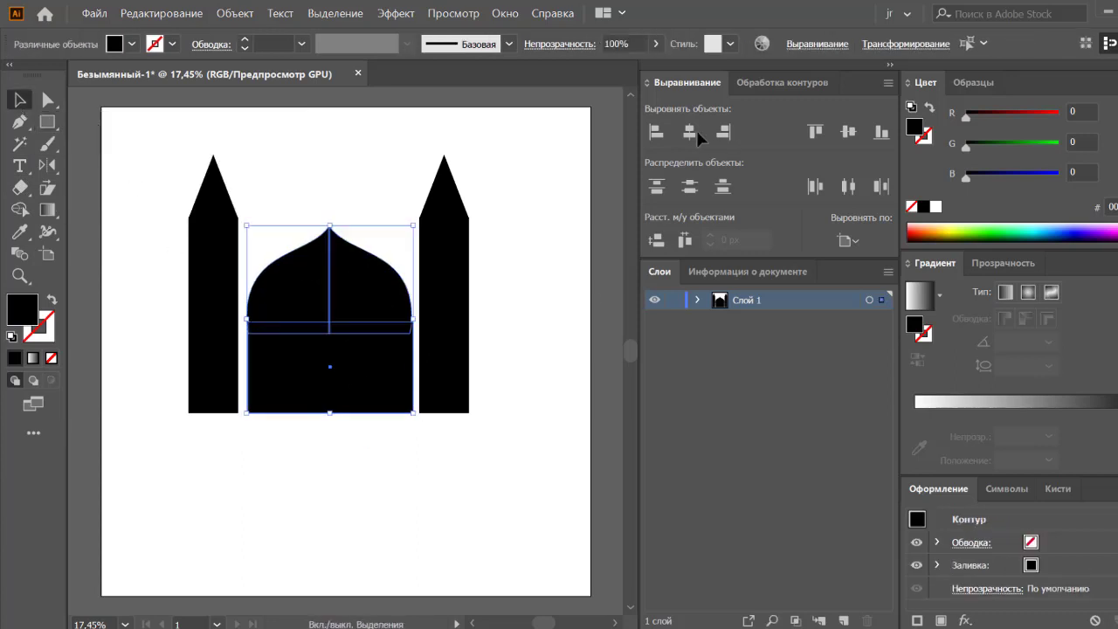
# Bring the right minaret to front and space both minarets evenly beside the body
pyautogui.click(456, 232)
pyautogui.hotkey('ctrl', 'shift', ']')
pyautogui.hotkey('ctrl', 'shift', 'a')
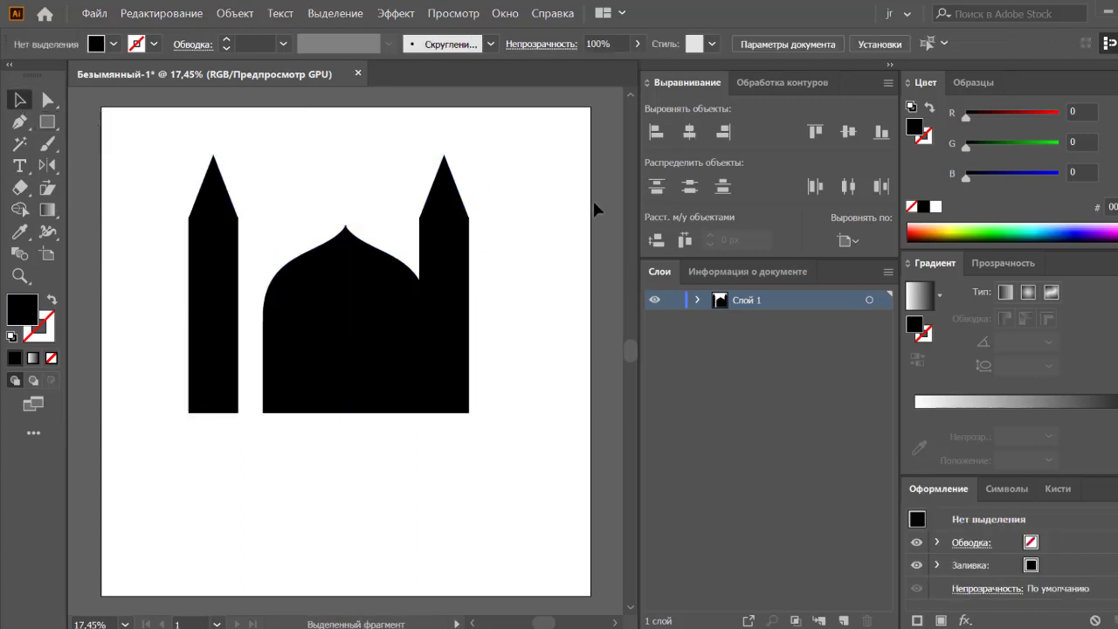
pyautogui.moveTo(456, 206); pyautogui.dragTo(482, 208)
pyautogui.moveTo(218, 227); pyautogui.dragTo(234, 230)
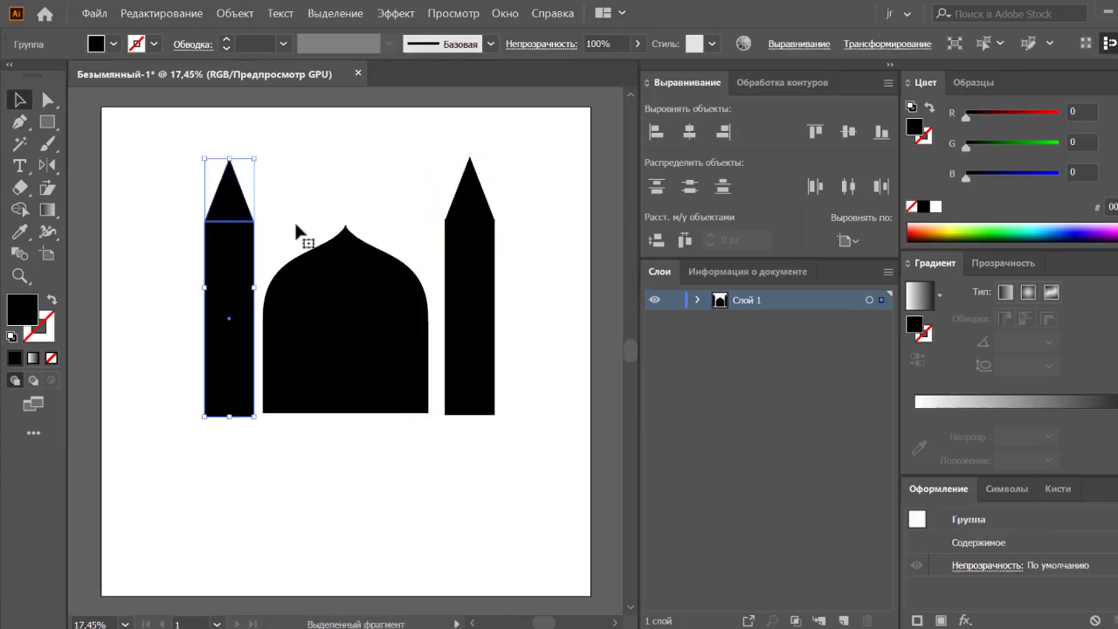
pyautogui.click(321, 220)
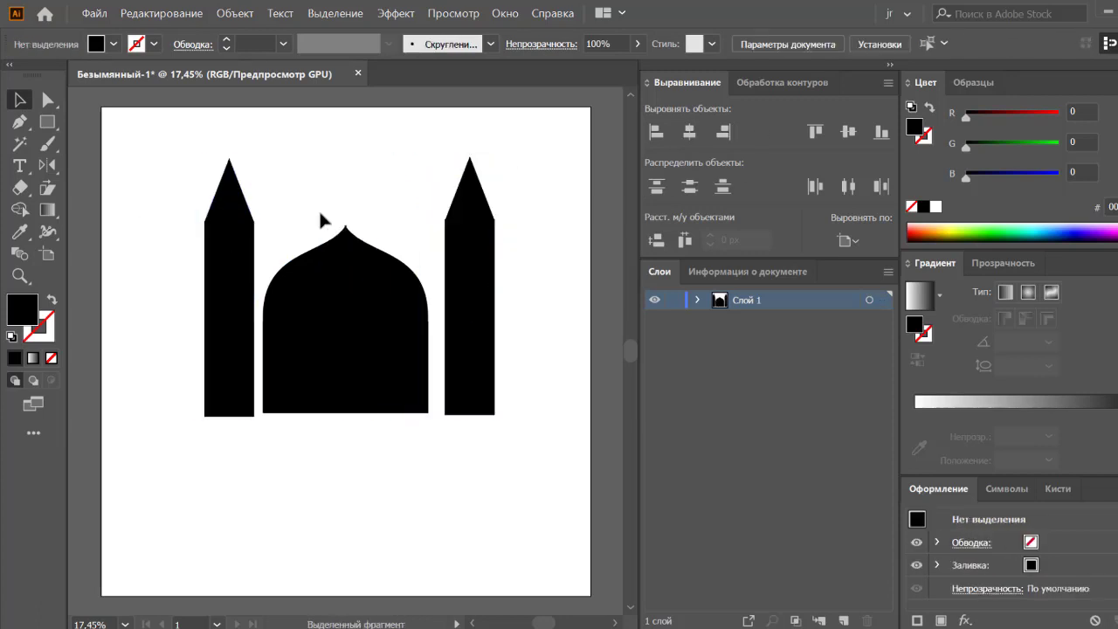
# Unite a small rectangle and circle in Pathfinder to form an arched window shape
pyautogui.click(47, 122)
pyautogui.moveTo(289, 128); pyautogui.dragTo(322, 190)
pyautogui.press('a')
pyautogui.press('l')
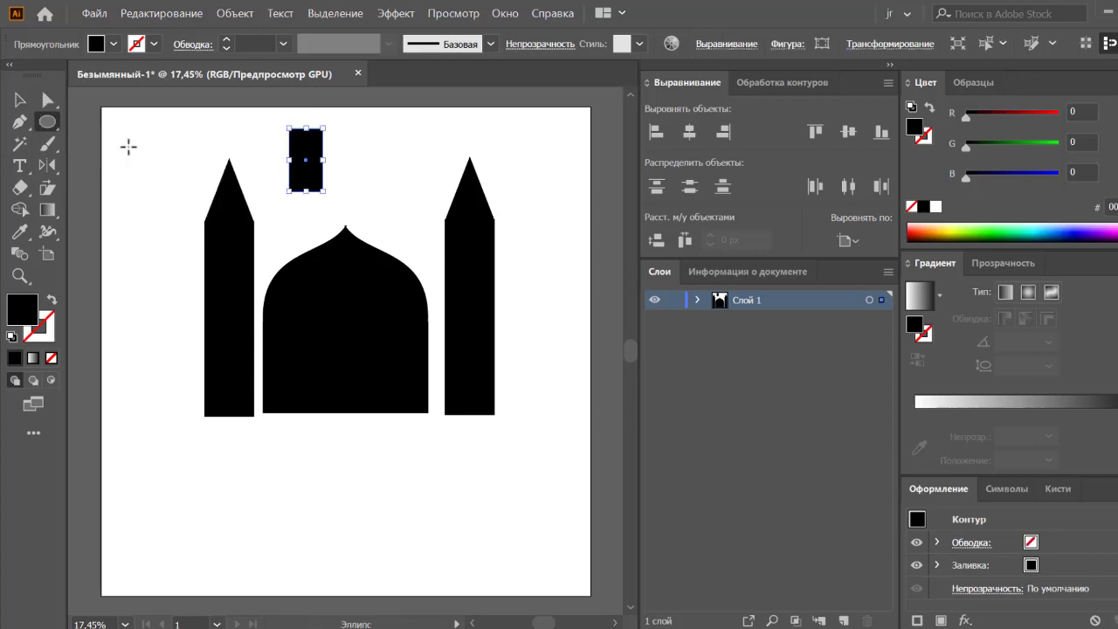
pyautogui.moveTo(125, 145); pyautogui.dragTo(160, 179)
pyautogui.press('v')
pyautogui.moveTo(306, 160)
pyautogui.mouseDown()
pyautogui.moveTo(142, 185)
pyautogui.moveTo(346, 185)
pyautogui.moveTo(410, 227)
pyautogui.mouseUp()
pyautogui.scroll(5, 371, 166)
pyautogui.click(306, 162)
pyautogui.click(777, 82)
pyautogui.click(656, 132)
# Fill the arch white and repeat copies with Ctrl+D into a row of seven windows
pyautogui.scroll(-3, 504, 268)
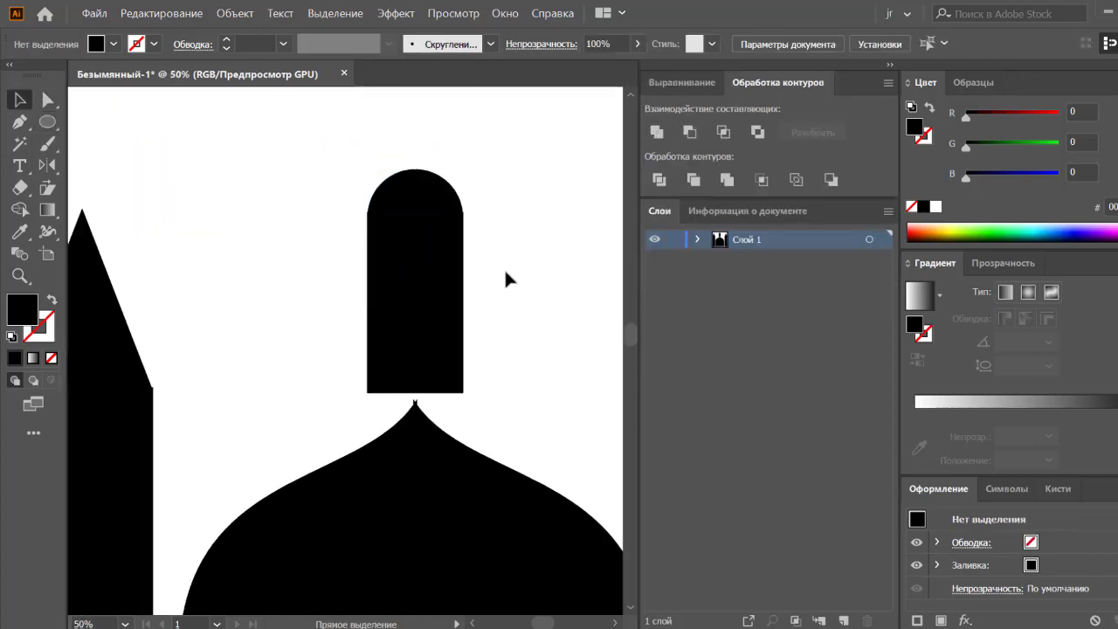
pyautogui.scroll(-1, 504, 291)
pyautogui.doubleClick(384, 314)
pyautogui.doubleClick(435, 316)
pyautogui.click(935, 206)
pyautogui.scroll(-3, 373, 163)
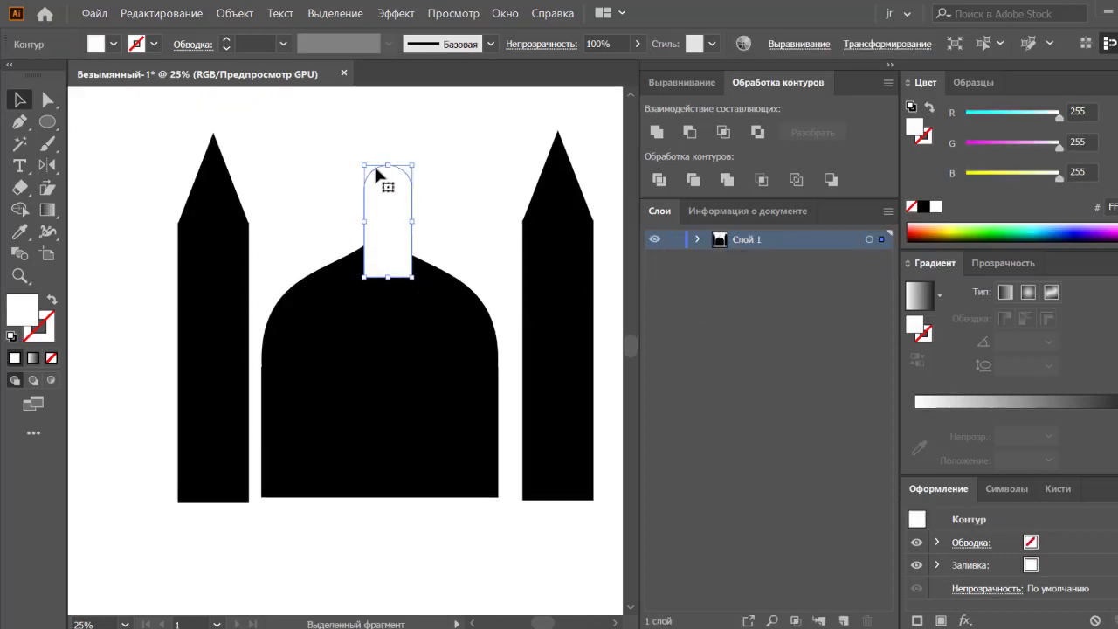
pyautogui.moveTo(388, 164)
pyautogui.mouseDown()
pyautogui.moveTo(388, 218)
pyautogui.moveTo(281, 358)
pyautogui.moveTo(313, 358)
pyautogui.mouseUp()
pyautogui.hotkey('ctrl', 'd')
pyautogui.hotkey('ctrl', 'd')
pyautogui.hotkey('ctrl', 'd')
pyautogui.hotkey('ctrl', 'd')
pyautogui.hotkey('ctrl', 'd')
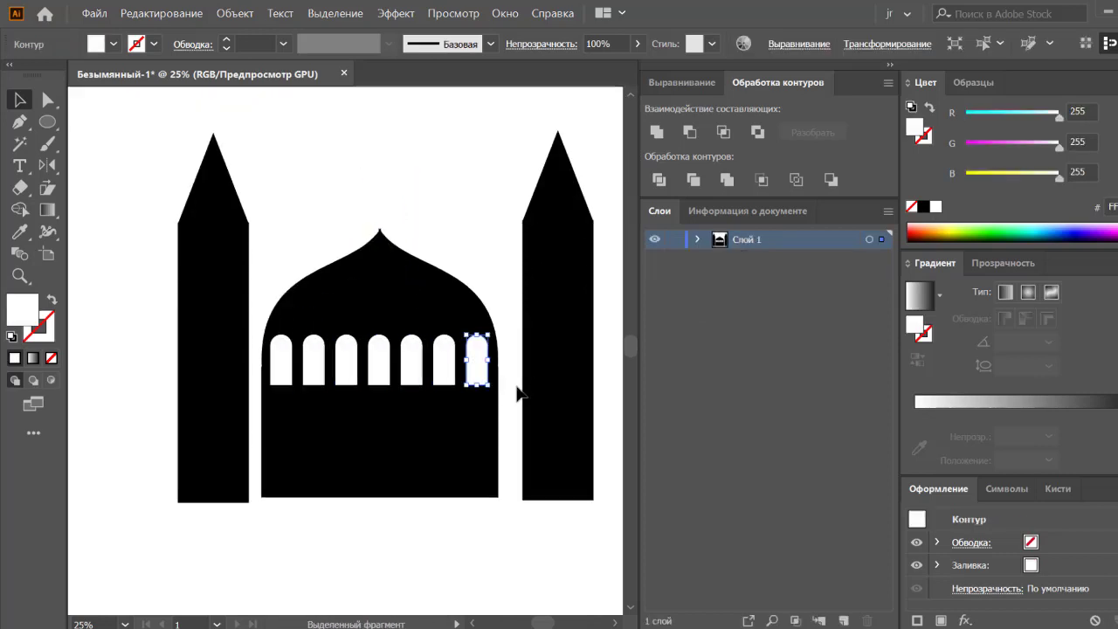
pyautogui.click(490, 262)
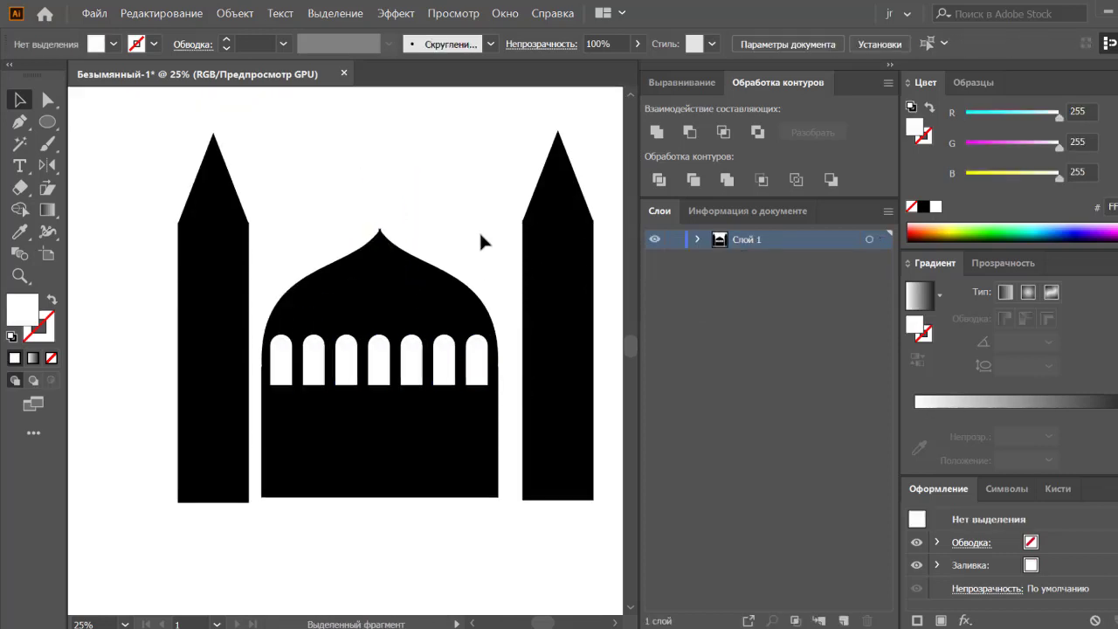
# Draw a thin white band across the mosque body and a tall white rectangle
pyautogui.rightClick(47, 121)
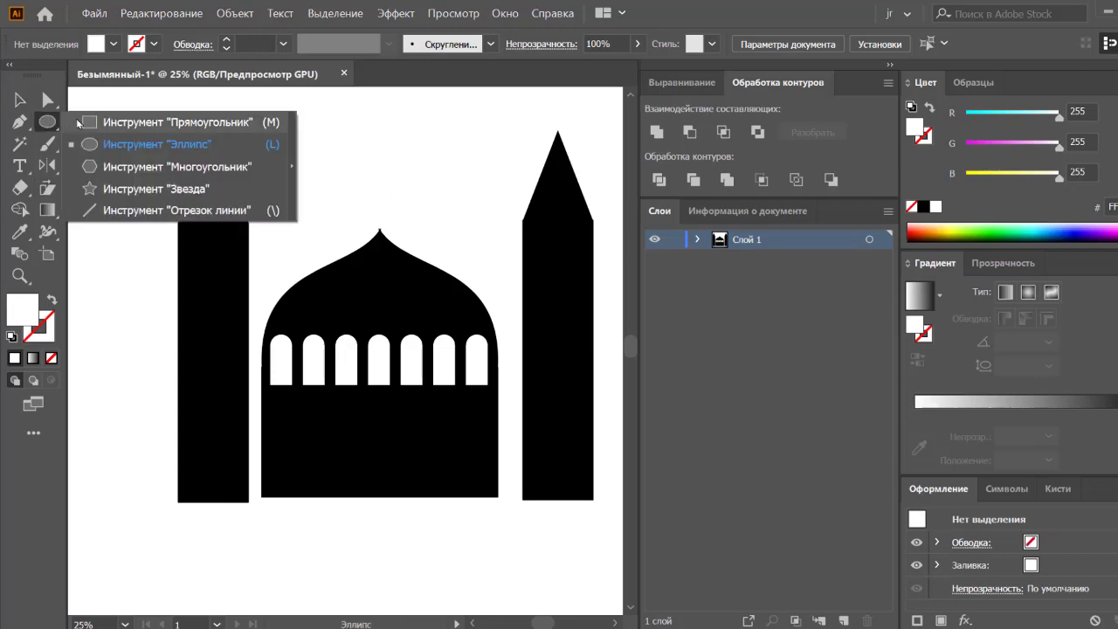
pyautogui.click(175, 117)
pyautogui.moveTo(262, 398); pyautogui.dragTo(496, 407)
pyautogui.hotkey('shift', 'F7')
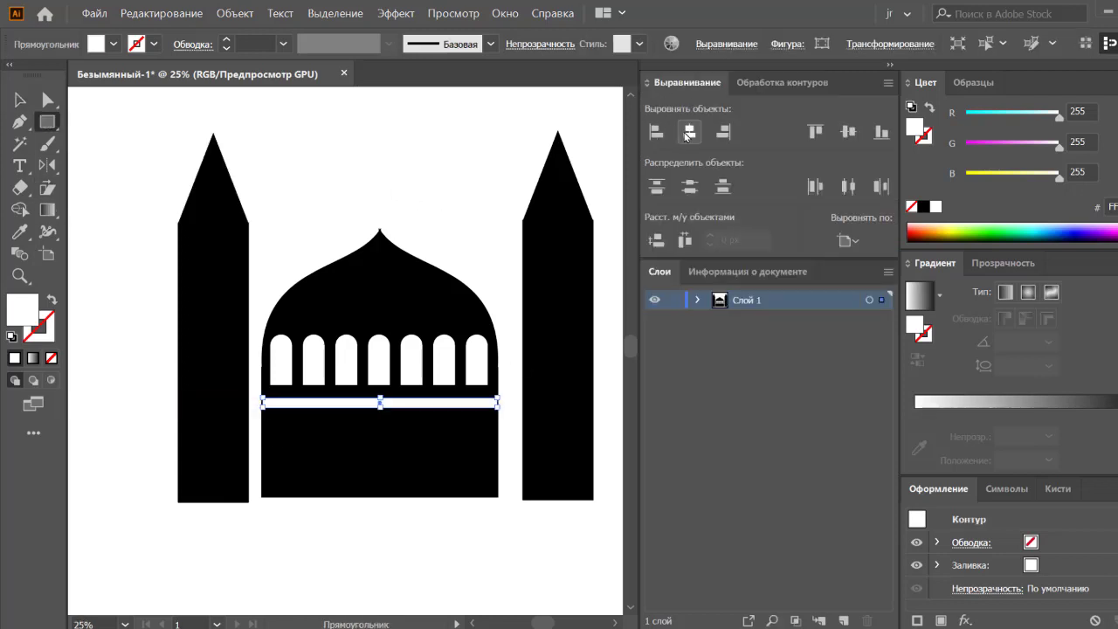
pyautogui.moveTo(321, 144); pyautogui.dragTo(362, 229)
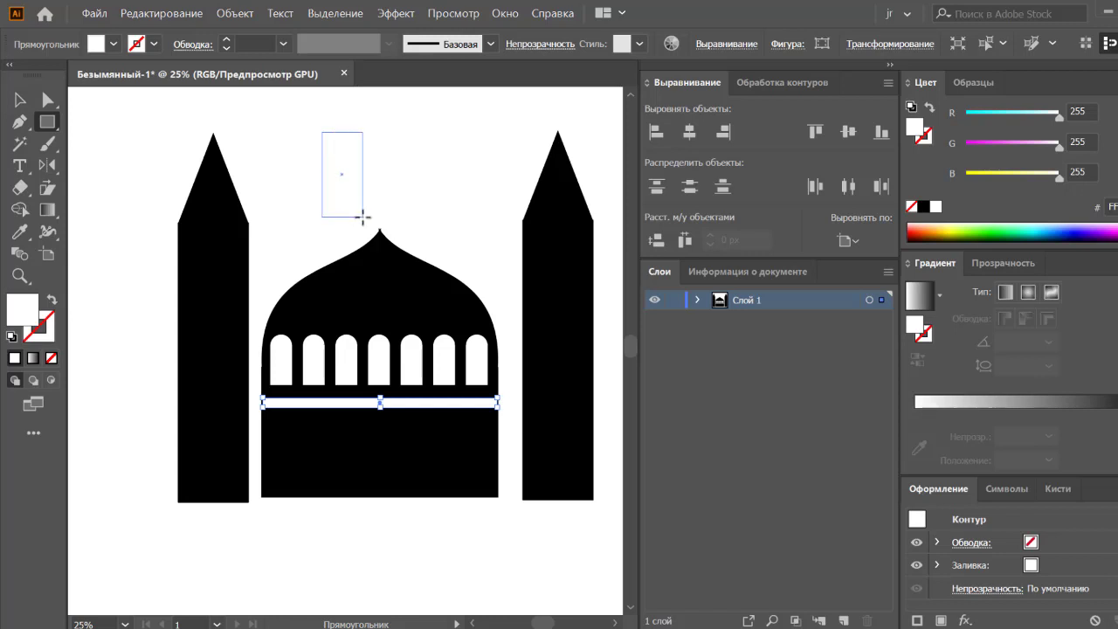
pyautogui.press('v')
pyautogui.scroll(5, 171, 168)
# Draw a white circle, sharpen its top anchor and erase its lower half into a pointed cap
pyautogui.rightClick(47, 122)
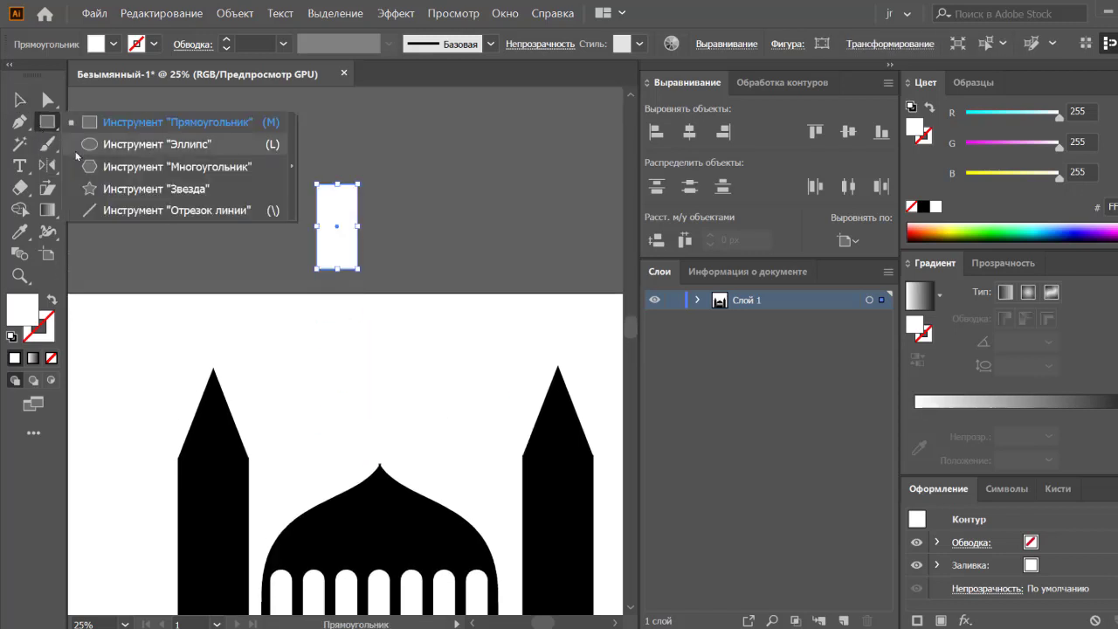
pyautogui.click(113, 140)
pyautogui.moveTo(144, 138); pyautogui.dragTo(229, 222)
pyautogui.press('a')
pyautogui.click(186, 137)
pyautogui.click(171, 43)
pyautogui.hotkey('shift', 'e')
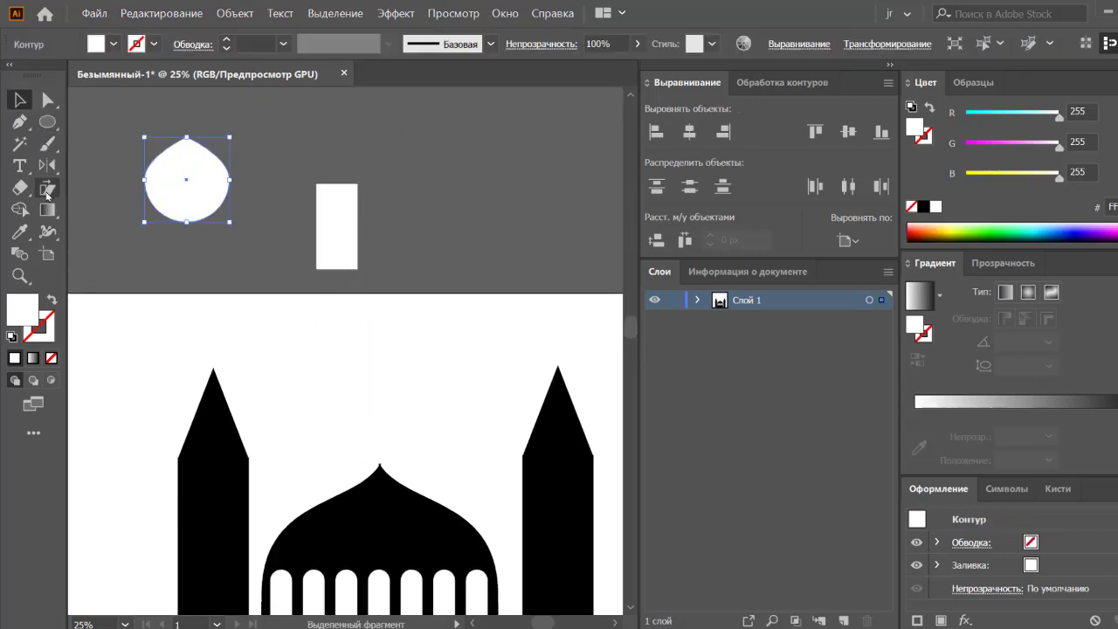
pyautogui.moveTo(123, 178); pyautogui.dragTo(278, 232)
pyautogui.press('v')
# Centre the pointed dome cap over the tall white rectangle
pyautogui.click(95, 108)
pyautogui.moveTo(195, 213); pyautogui.dragTo(195, 214)
pyautogui.keyDown('shift'); pyautogui.click(186, 157); pyautogui.keyUp('shift')
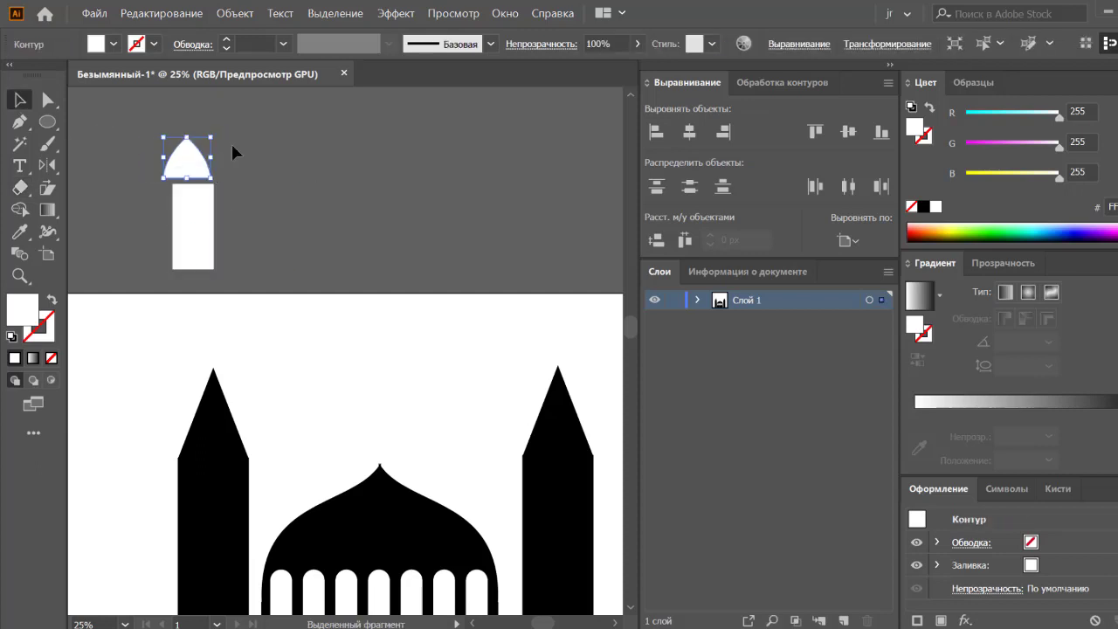
pyautogui.moveTo(230, 144)
pyautogui.mouseDown()
pyautogui.moveTo(394, 167)
pyautogui.moveTo(380, 165)
pyautogui.mouseUp()
pyautogui.click(380, 157)
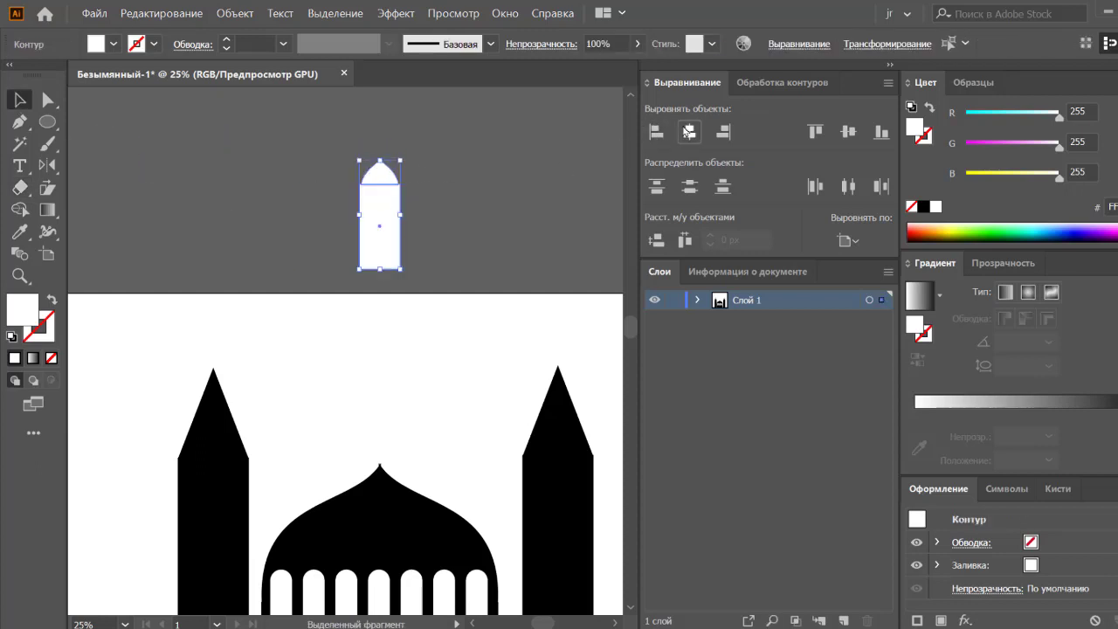
# Inspect the arch's rectangle body up close, then select the whole arch
pyautogui.click(469, 239)
pyautogui.hotkey('ctrl', 'v')
pyautogui.press('a')
pyautogui.click(401, 237)
pyautogui.hotkey('ctrl', '=')
pyautogui.hotkey('ctrl', '=')
pyautogui.hotkey('ctrl', '=')
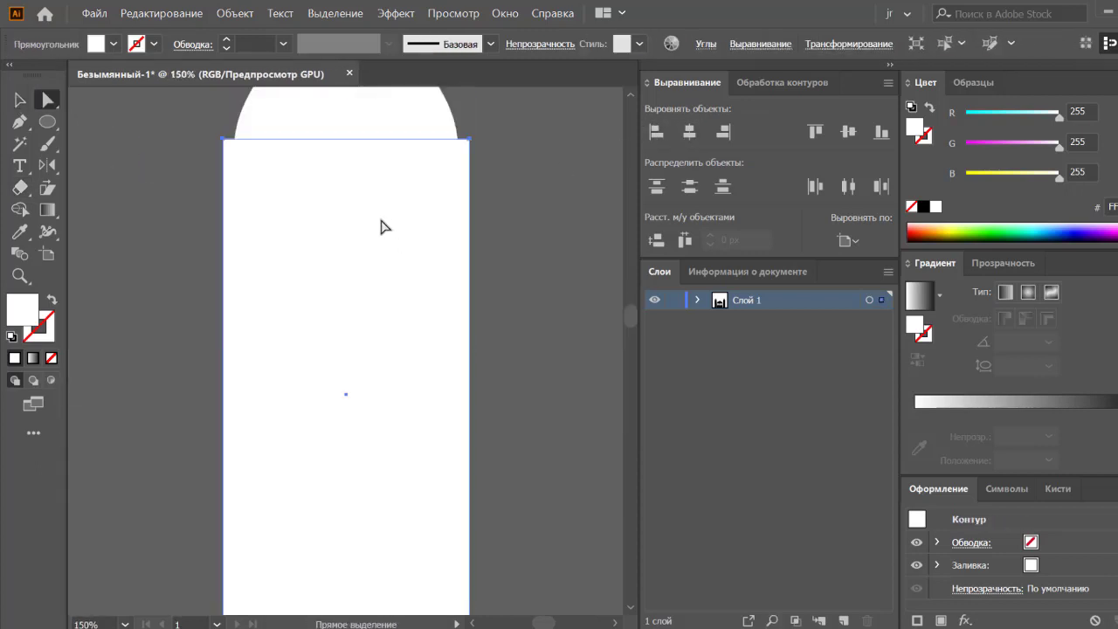
pyautogui.press('v')
pyautogui.hotkey('ctrl', '-')
pyautogui.hotkey('ctrl', '-')
pyautogui.click(373, 312)
# Unite cap and rectangle into one arch, make it a 4 pt outline, and offset it inward
pyautogui.hotkey('ctrl', 'shift', 'F9')
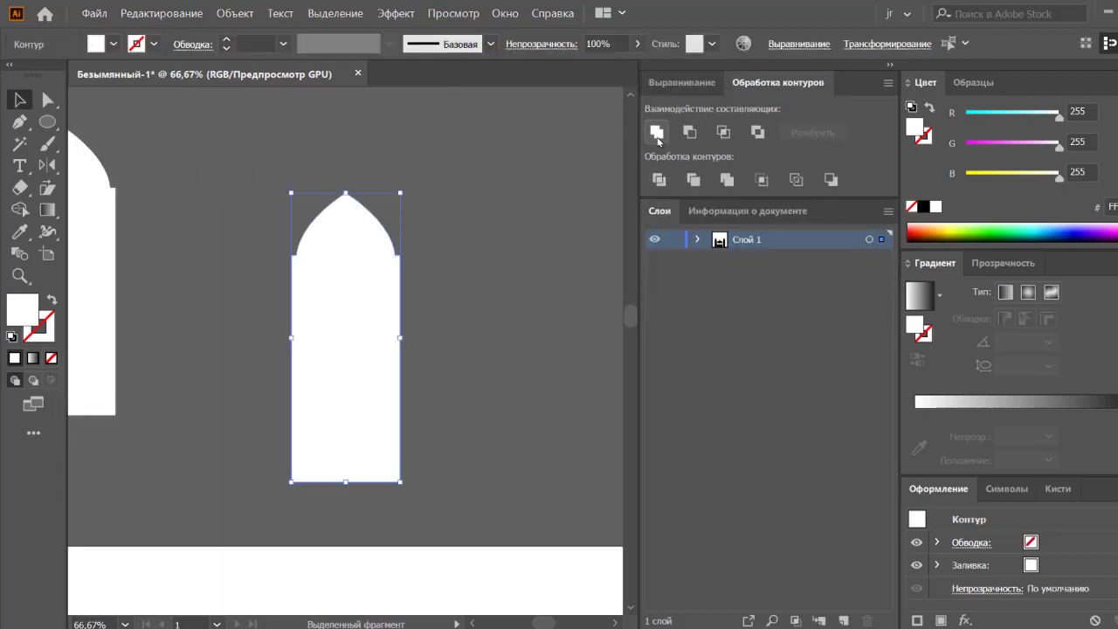
pyautogui.click(51, 301)
pyautogui.click(284, 44)
pyautogui.click(301, 184)
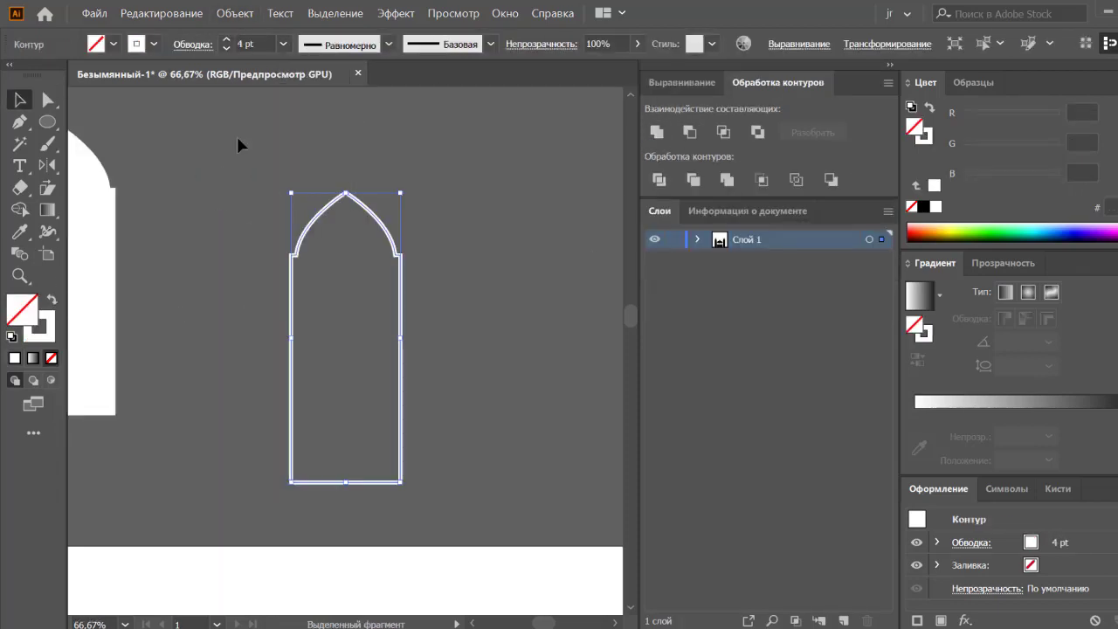
pyautogui.click(234, 13)
pyautogui.click(503, 358)
pyautogui.click(761, 393)
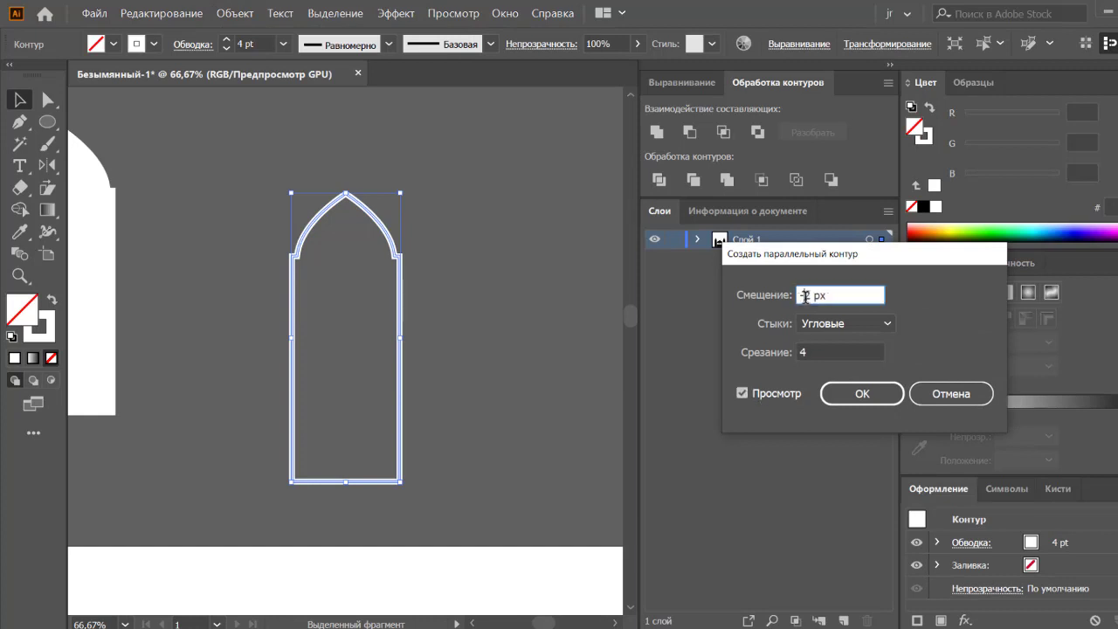
pyautogui.press('Return')
# Erase the bottom edge of the arch outlines and move the doorway onto the lower facade
pyautogui.hotkey('shift', 'e')
pyautogui.moveTo(270, 500); pyautogui.dragTo(386, 500)
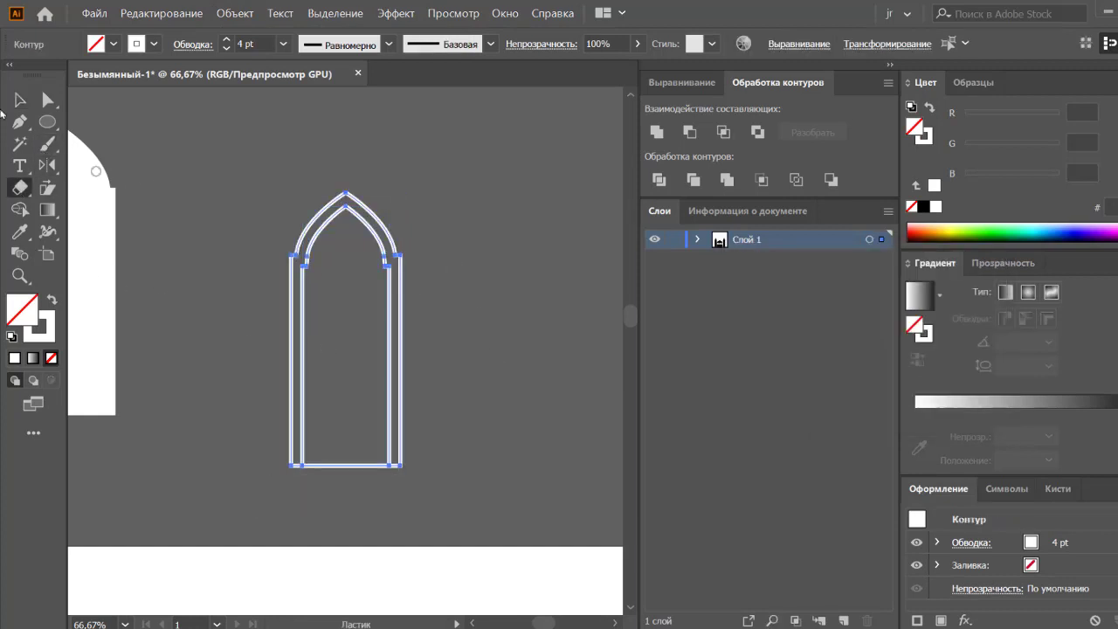
pyautogui.press('v')
pyautogui.click(282, 290)
pyautogui.hotkey('ctrl', '0')
pyautogui.moveTo(346, 157); pyautogui.dragTo(346, 476)
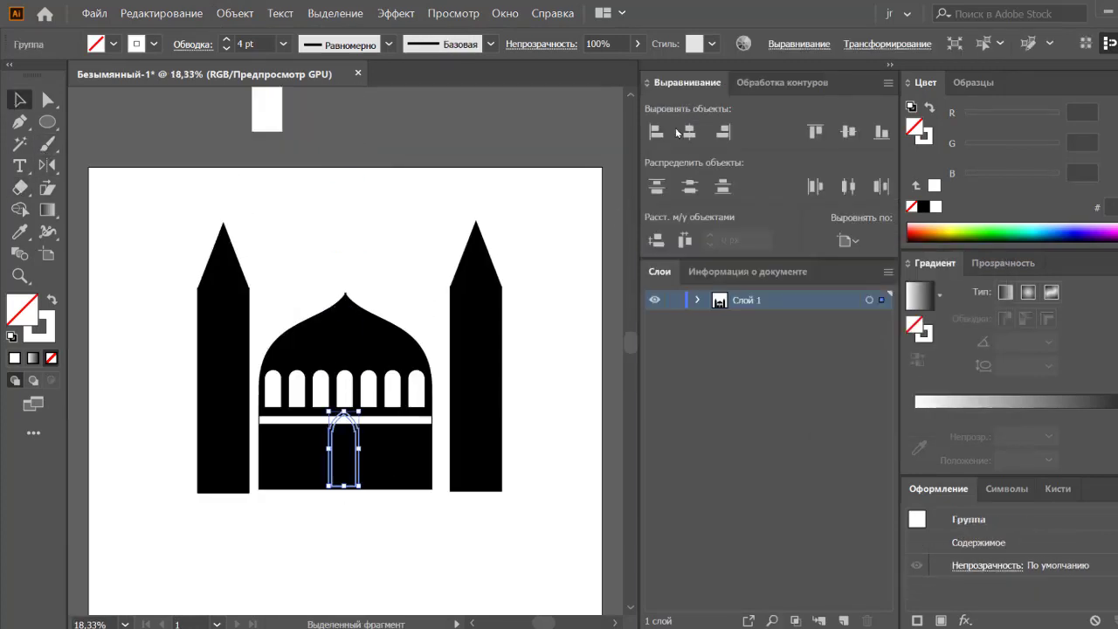
# Zoom in on the mosque front and check the doorway arch's style
pyautogui.press('a')
pyautogui.click(387, 449)
pyautogui.scroll(2, 416, 392)
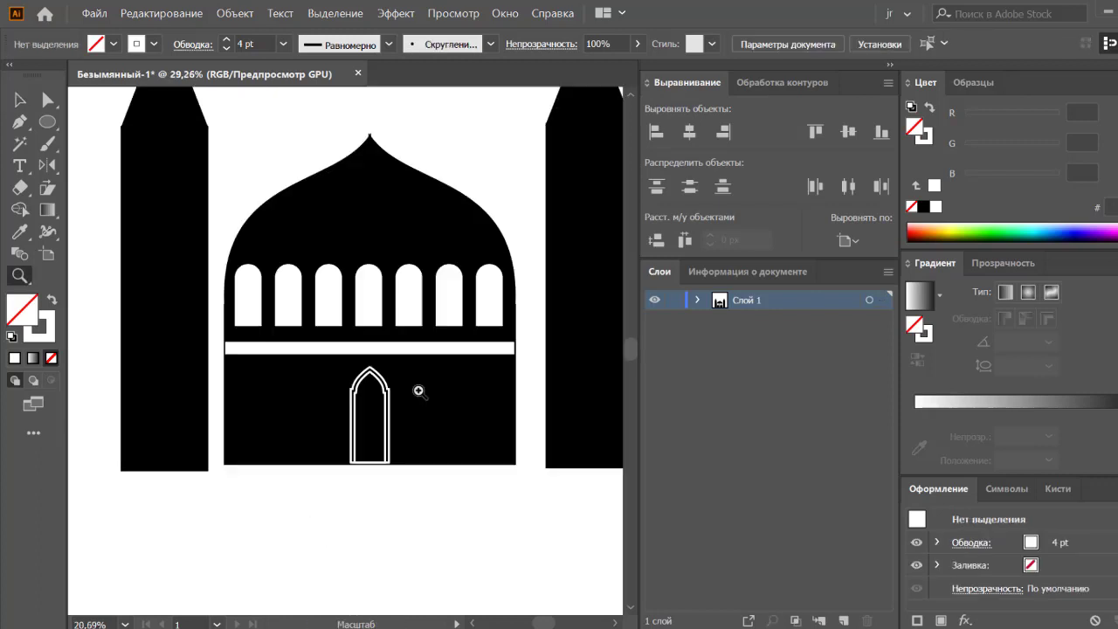
pyautogui.scroll(3, 389, 310)
pyautogui.click(390, 310)
pyautogui.hotkey('ctrl', '-')
pyautogui.hotkey('ctrl', '-')
pyautogui.hotkey('ctrl', '-')
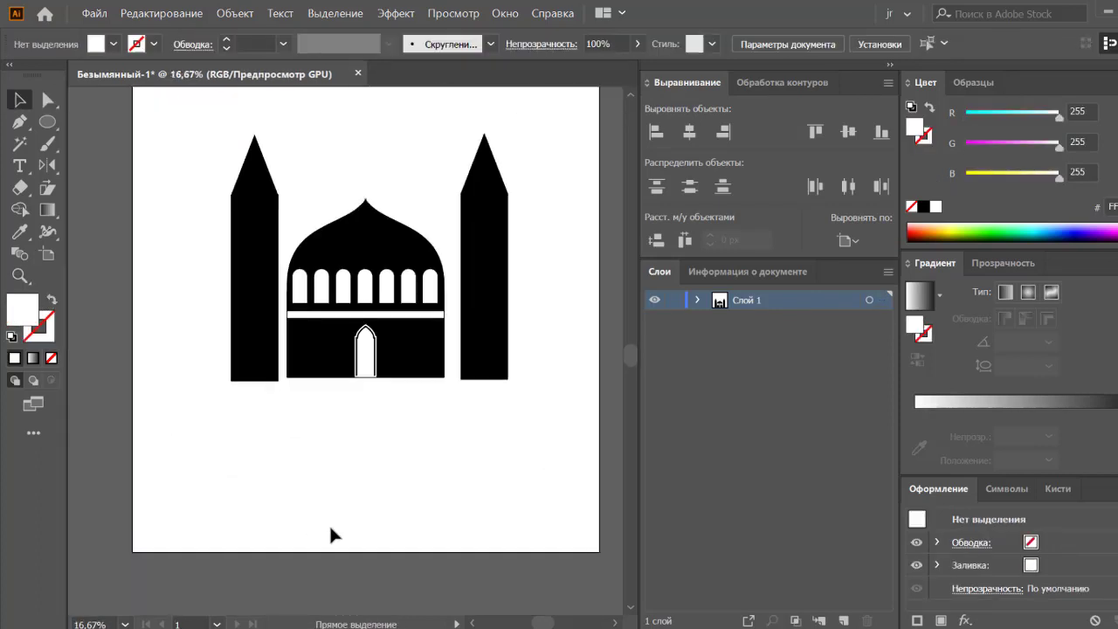
pyautogui.hotkey('ctrl', '+')
# Turn the dome windows into 3 pt outlines with an inner offset outline
pyautogui.click(370, 305)
pyautogui.hotkey('shift', 'x')
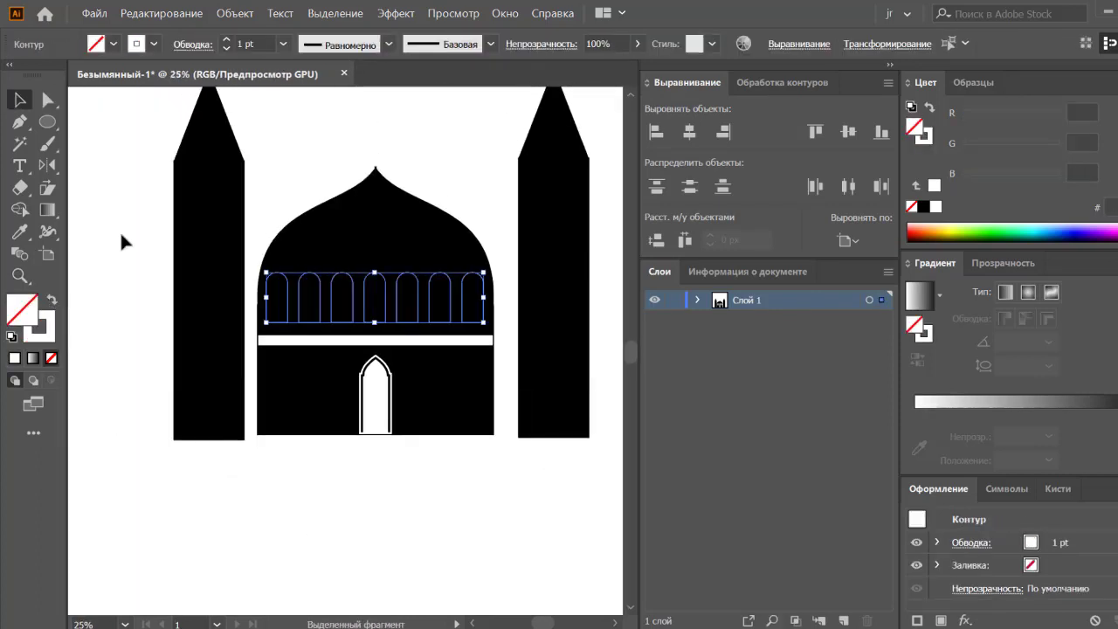
pyautogui.click(283, 44)
pyautogui.click(310, 162)
pyautogui.click(235, 13)
pyautogui.press('Escape')
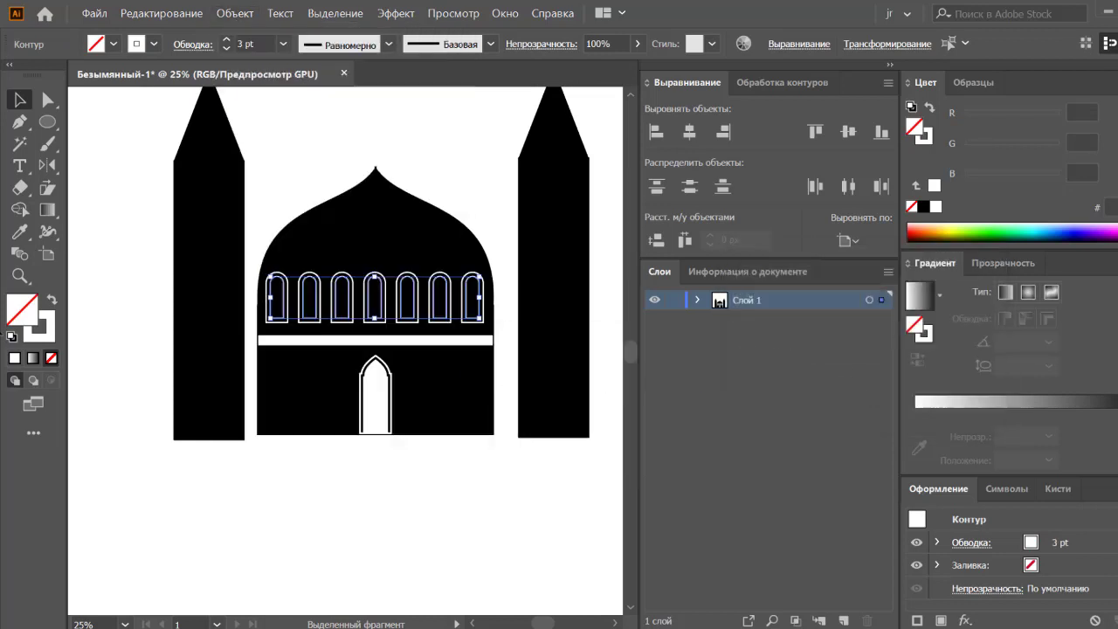
pyautogui.click(123, 345)
# Stretch the base rectangle out past both side walls of the mosque
pyautogui.click(428, 367)
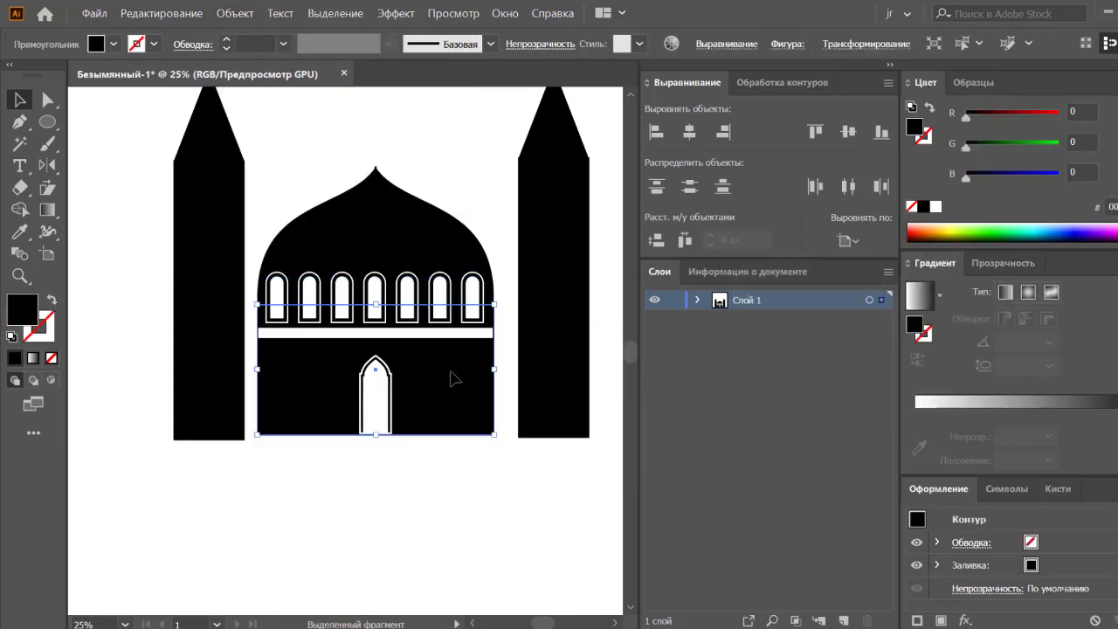
pyautogui.click(361, 254)
pyautogui.click(373, 306)
pyautogui.click(432, 369)
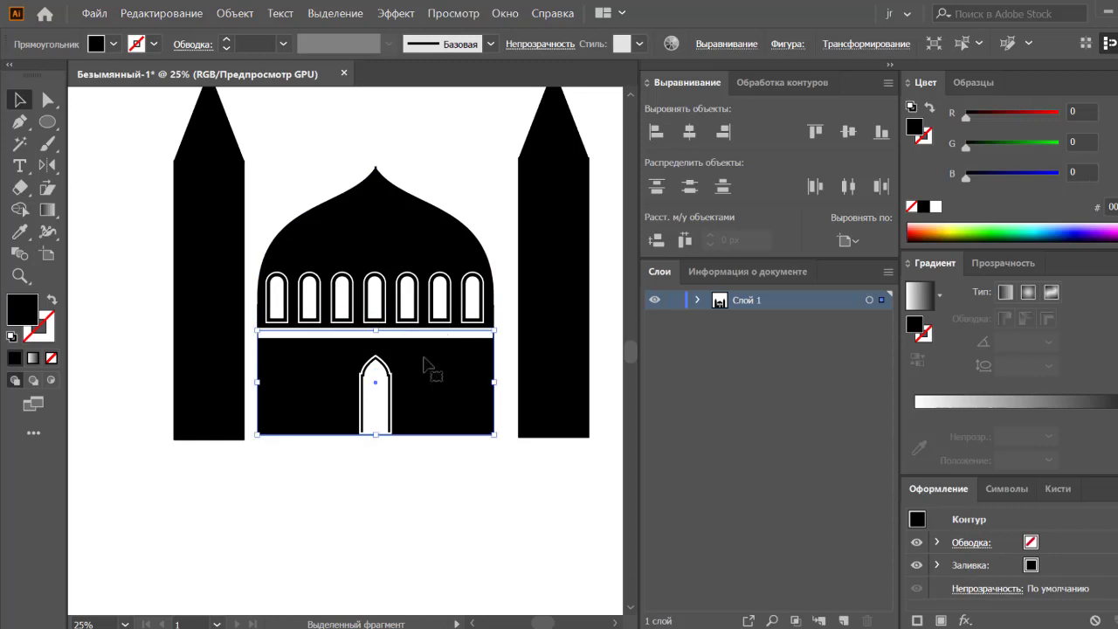
pyautogui.click(489, 498)
pyautogui.hotkey('ctrl', 'z')
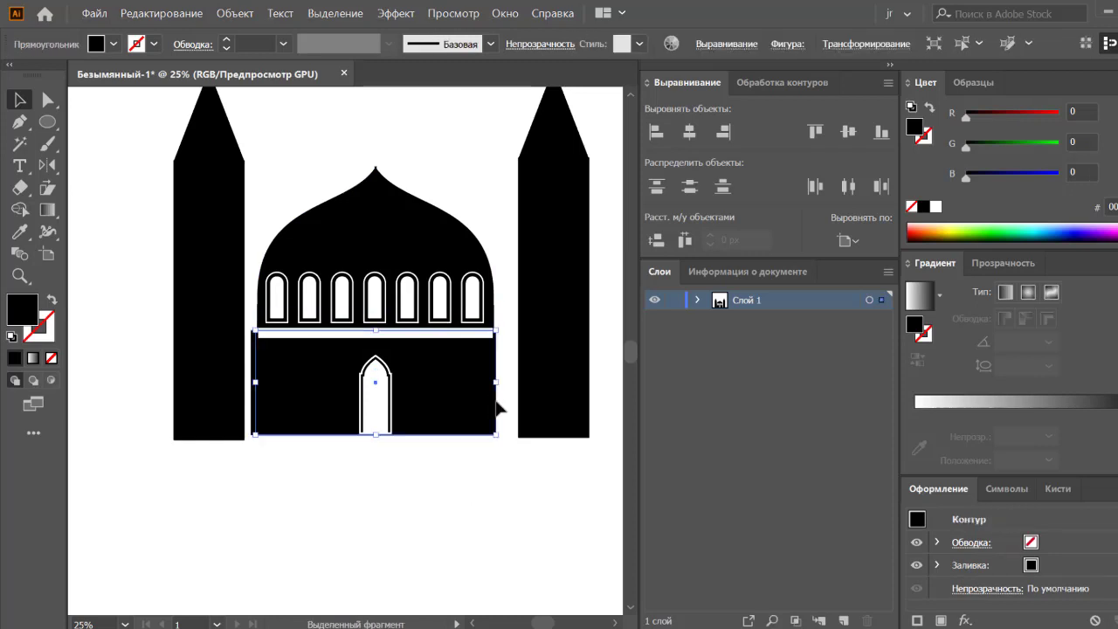
pyautogui.moveTo(494, 381); pyautogui.dragTo(496, 384)
pyautogui.moveTo(251, 381); pyautogui.dragTo(257, 385)
pyautogui.click(269, 472)
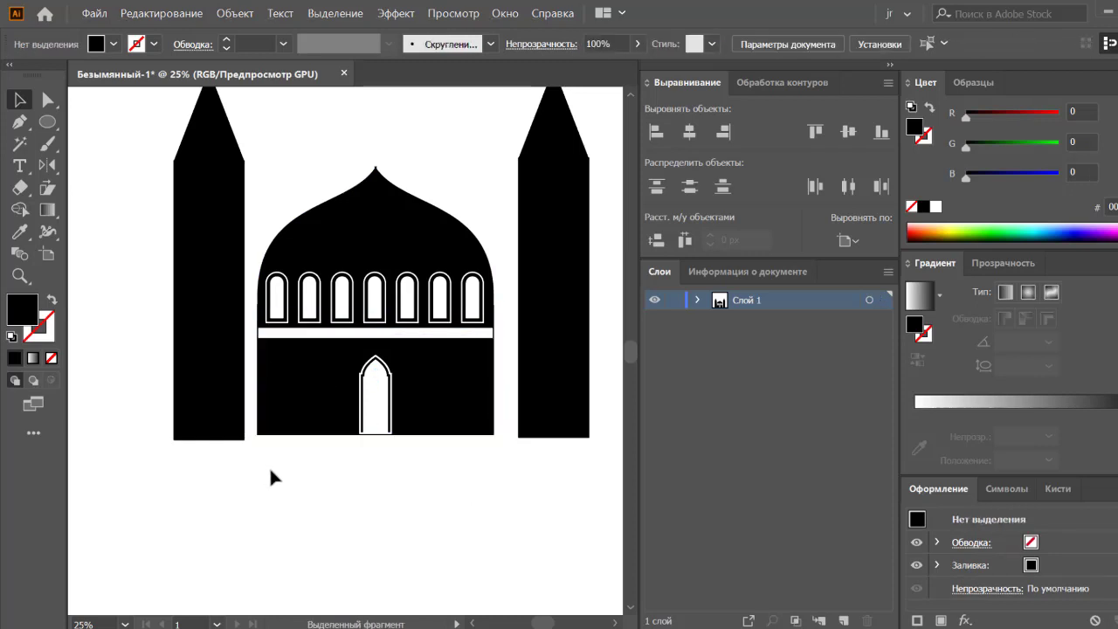
# Make the base strip wider and taller, and nudge the window row down slightly
pyautogui.click(464, 436)
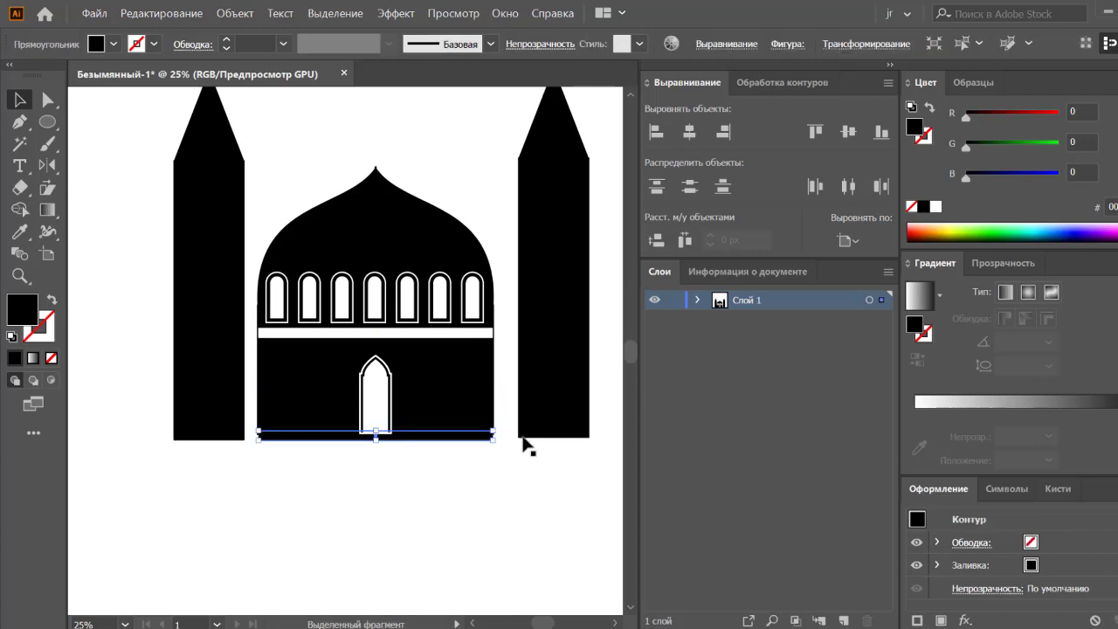
pyautogui.moveTo(493, 440); pyautogui.dragTo(498, 443)
pyautogui.click(504, 489)
pyautogui.click(480, 411)
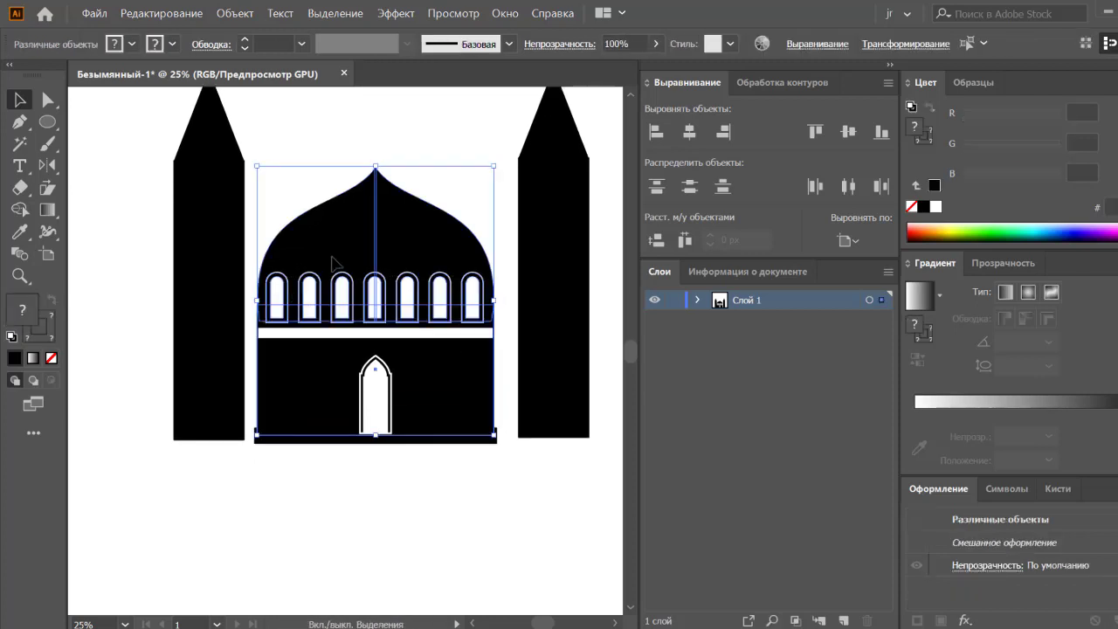
pyautogui.moveTo(376, 297); pyautogui.dragTo(375, 305)
pyautogui.click(478, 180)
pyautogui.scroll(3, 481, 183)
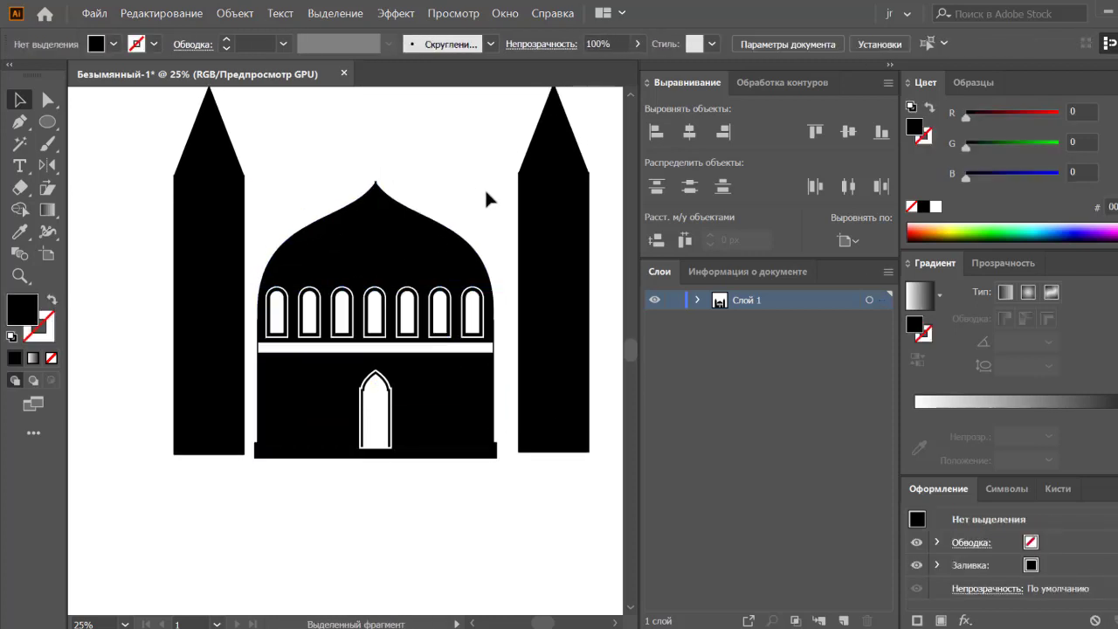
# Draw a small black circle above the dome and subtract an offset copy to form a crescent
pyautogui.press('l')
pyautogui.moveTo(332, 158)
pyautogui.mouseDown()
pyautogui.moveTo(370, 195)
pyautogui.moveTo(362, 177)
pyautogui.moveTo(375, 219)
pyautogui.mouseUp()
pyautogui.keyDown('shift'); pyautogui.click(344, 175); pyautogui.keyUp('shift')
pyautogui.click(780, 82)
pyautogui.click(689, 131)
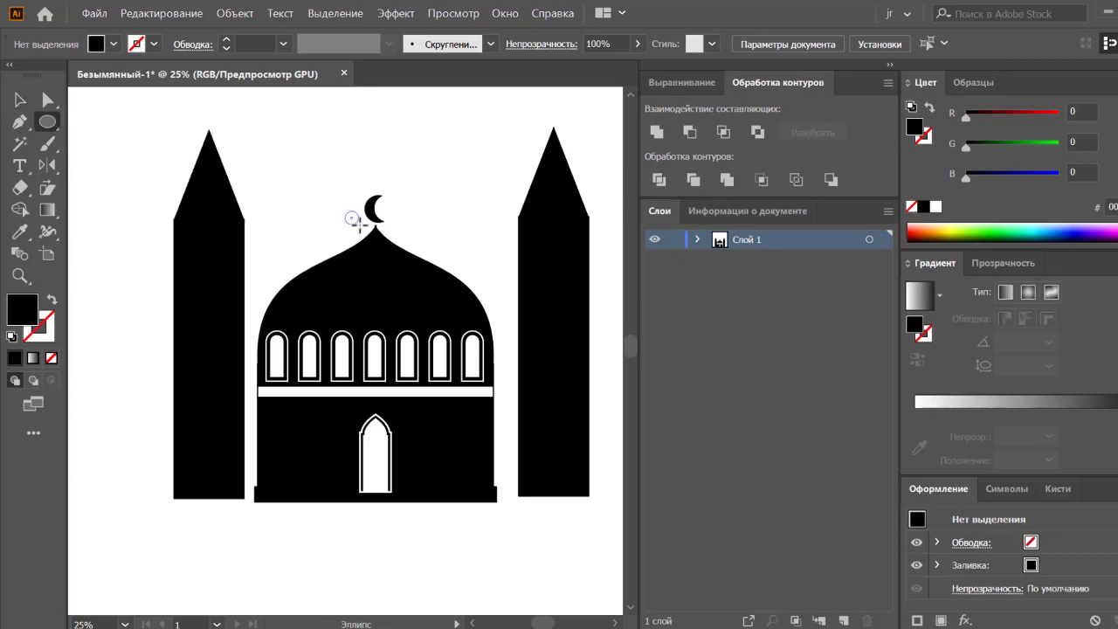
# Move the small circle below the crescent and tilt the crescent above the dome
pyautogui.click(375, 214)
pyautogui.click(682, 83)
pyautogui.click(449, 237)
pyautogui.press('z')
pyautogui.moveTo(375, 184); pyautogui.dragTo(448, 411)
pyautogui.press('v')
pyautogui.moveTo(377, 367); pyautogui.dragTo(374, 392)
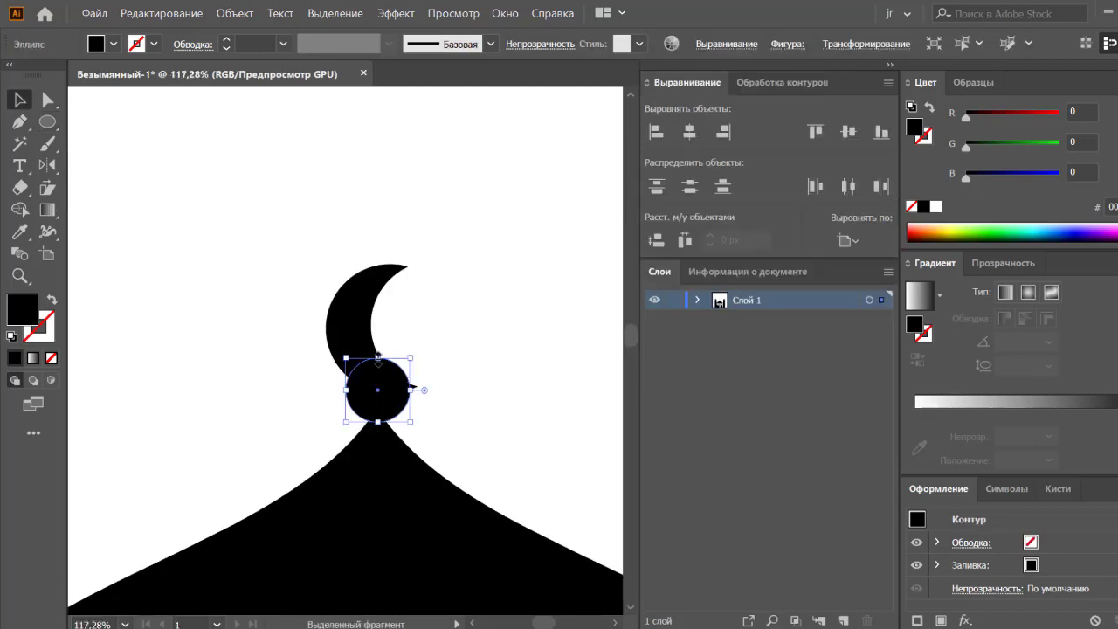
pyautogui.click(362, 324)
pyautogui.moveTo(410, 358); pyautogui.dragTo(429, 375)
pyautogui.hotkey('ctrl', '0')
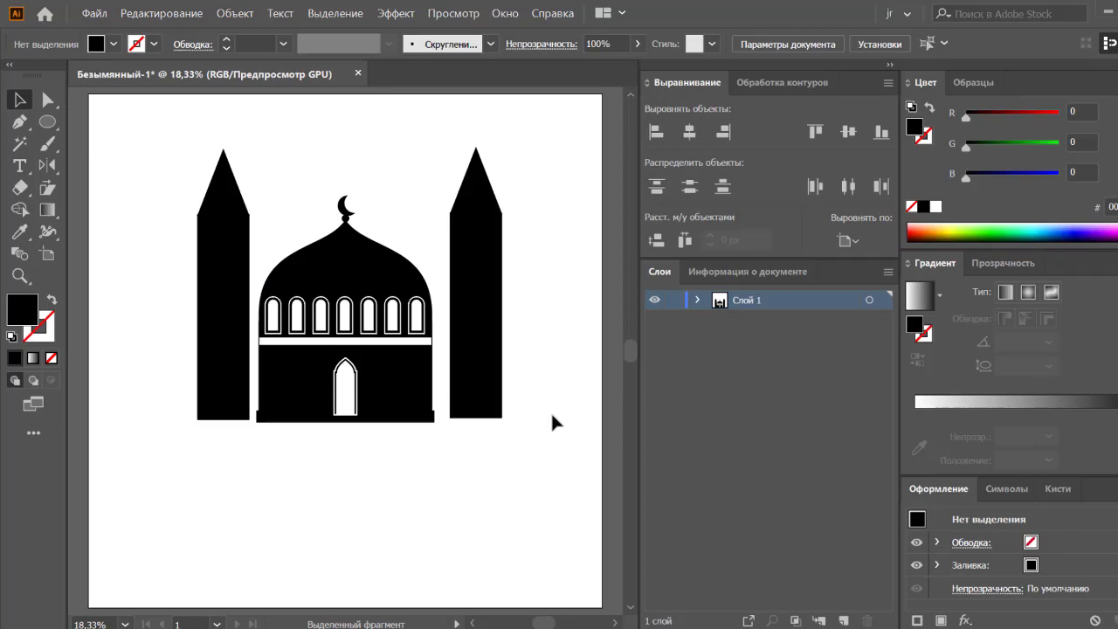
# Resize the small circle on the dome top into a flattened ellipse
pyautogui.click(345, 219)
pyautogui.moveTo(346, 222)
pyautogui.mouseDown()
pyautogui.moveTo(346, 239)
pyautogui.moveTo(345, 219)
pyautogui.mouseUp()
pyautogui.click(368, 218)
pyautogui.click(347, 226)
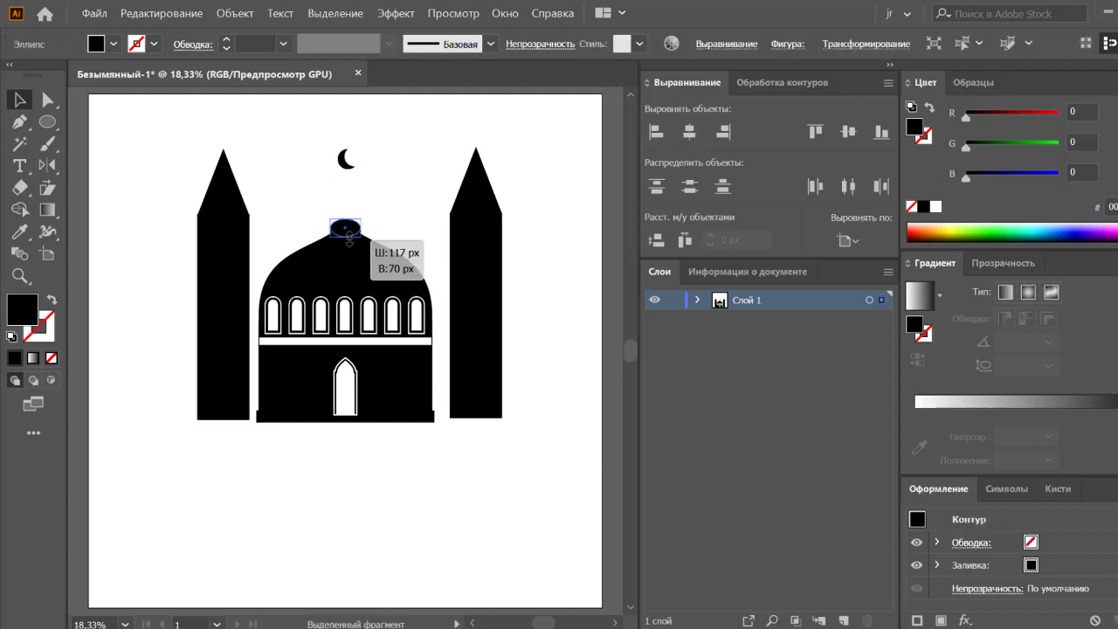
pyautogui.click(392, 218)
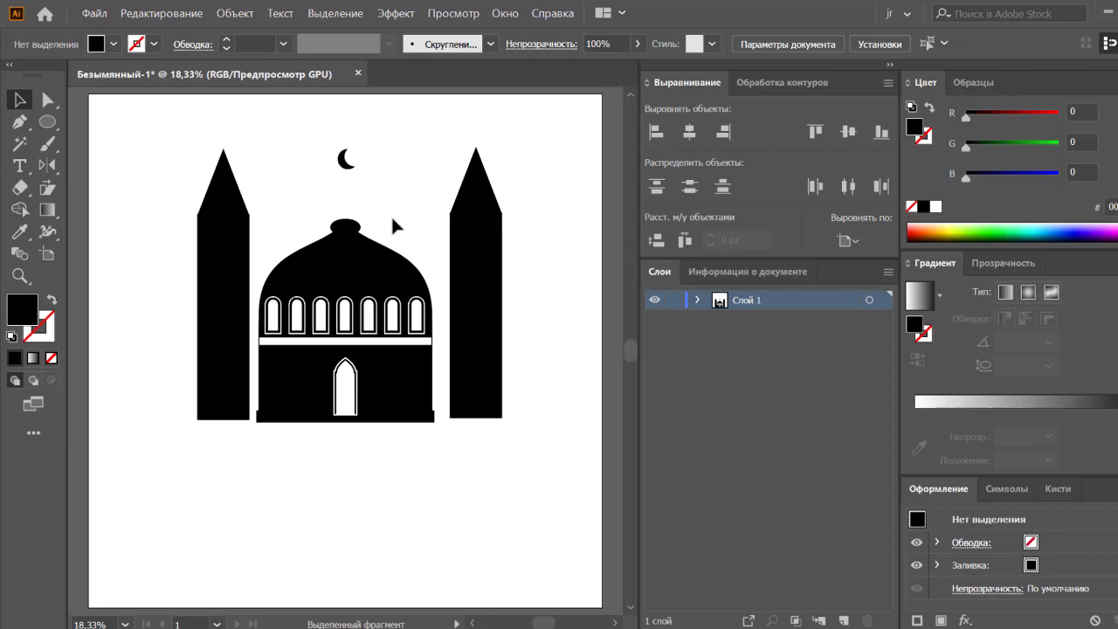
pyautogui.click(346, 226)
pyautogui.moveTo(346, 218); pyautogui.dragTo(345, 212)
# Draw a thin pointed spike with the Star tool and place it on the dome top
pyautogui.click(384, 201)
pyautogui.moveTo(47, 122); pyautogui.dragTo(131, 189)
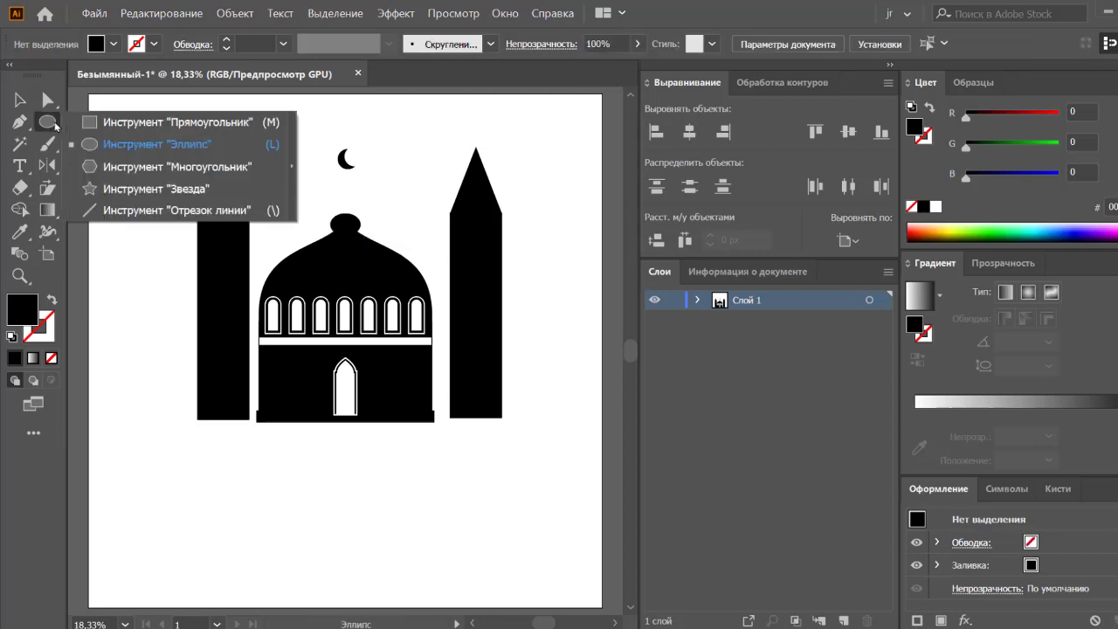
pyautogui.moveTo(424, 156)
pyautogui.mouseDown()
pyautogui.moveTo(405, 191)
pyautogui.moveTo(381, 191)
pyautogui.mouseUp()
pyautogui.press('v')
pyautogui.moveTo(472, 148)
pyautogui.mouseDown()
pyautogui.moveTo(396, 148)
pyautogui.moveTo(346, 225)
pyautogui.moveTo(353, 186)
pyautogui.mouseUp()
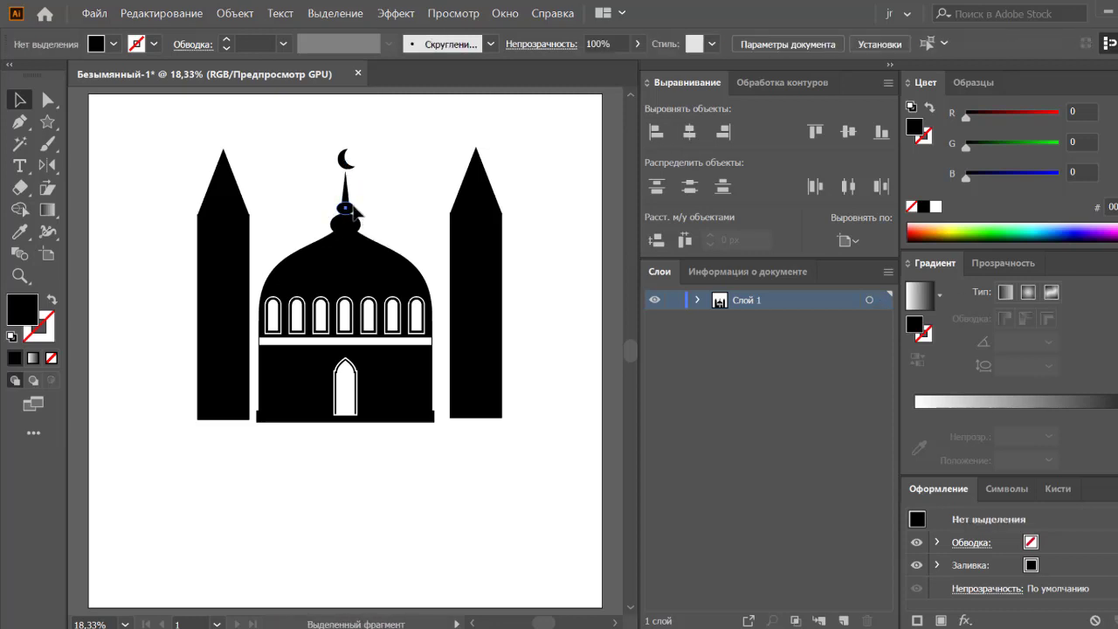
pyautogui.click(393, 166)
# Move the crescent down onto the spire above the small ellipse
pyautogui.scroll(3, 387, 154)
pyautogui.click(363, 284)
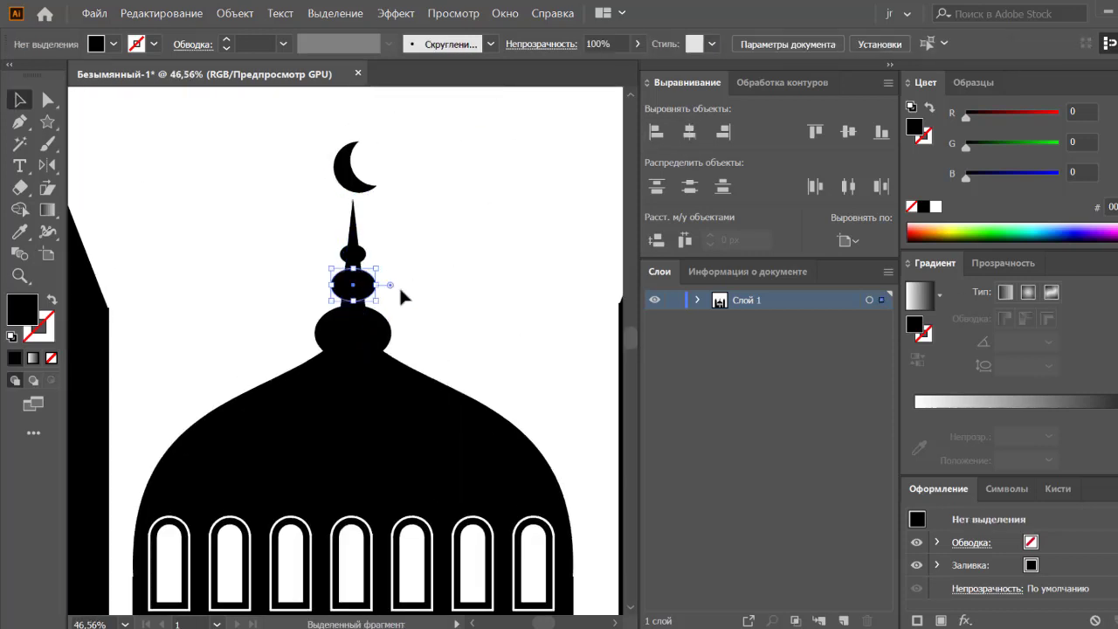
pyautogui.moveTo(371, 203); pyautogui.dragTo(365, 239)
pyautogui.click(353, 232)
pyautogui.scroll(1, 398, 255)
pyautogui.click(417, 339)
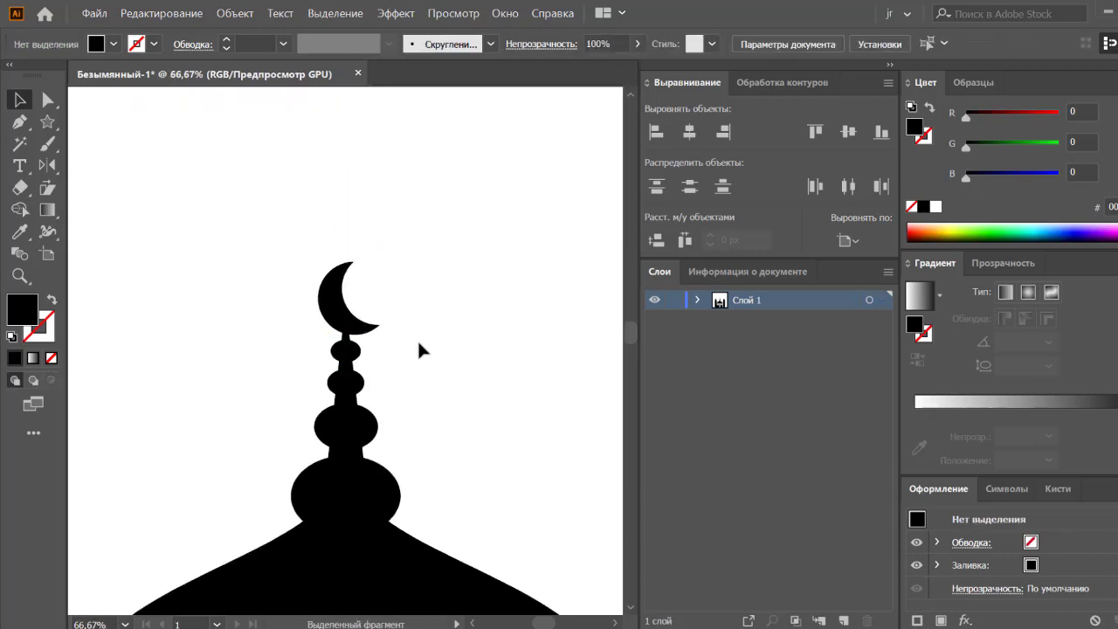
pyautogui.scroll(-6, 515, 370)
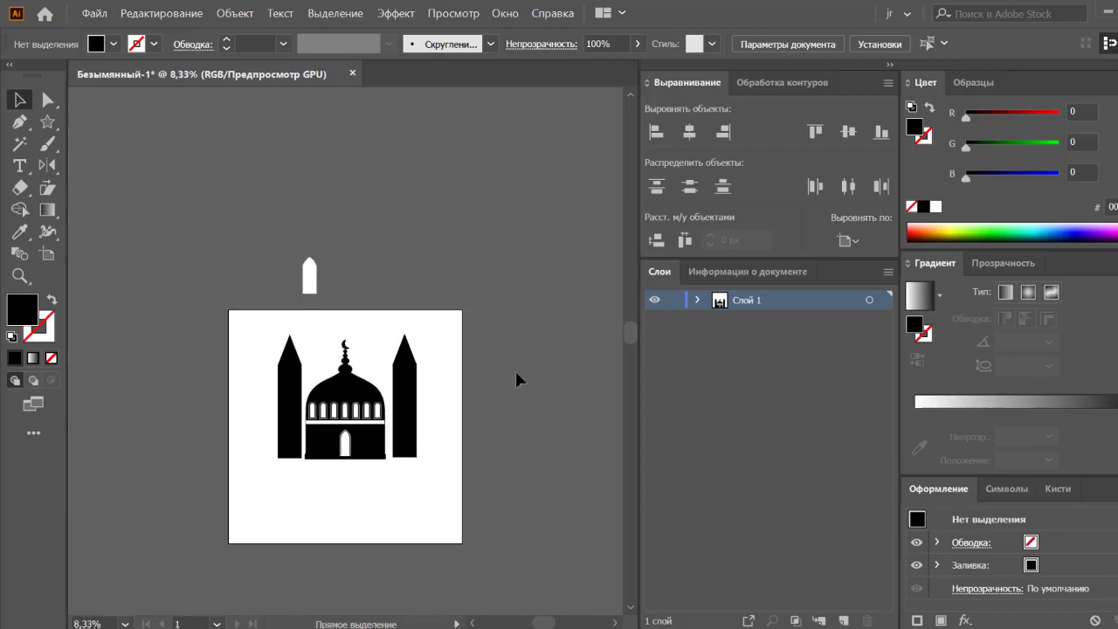
pyautogui.scroll(3, 515, 371)
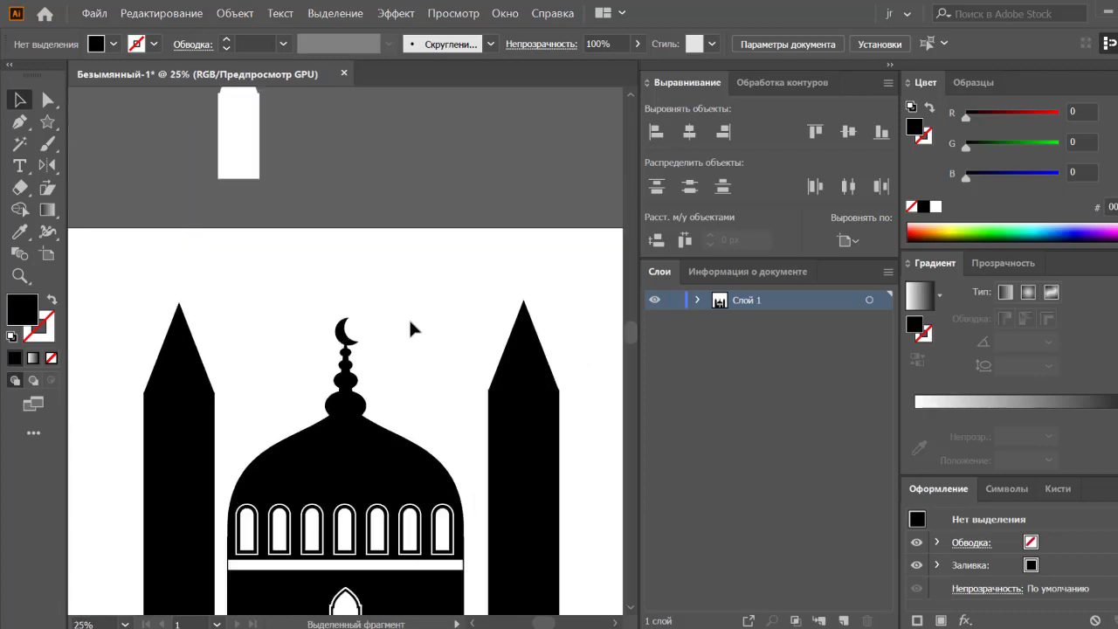
# Mirror the crescent on top of the finial
pyautogui.rightClick(337, 318)
pyautogui.click(629, 572)
pyautogui.press('Return')
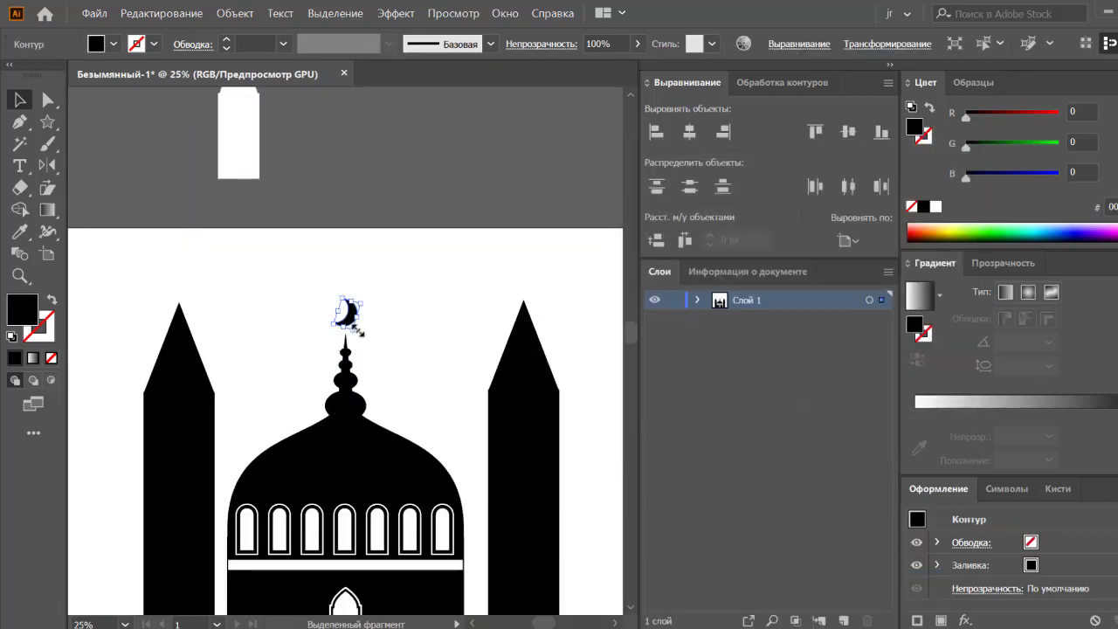
pyautogui.click(360, 316)
pyautogui.scroll(-1, 437, 284)
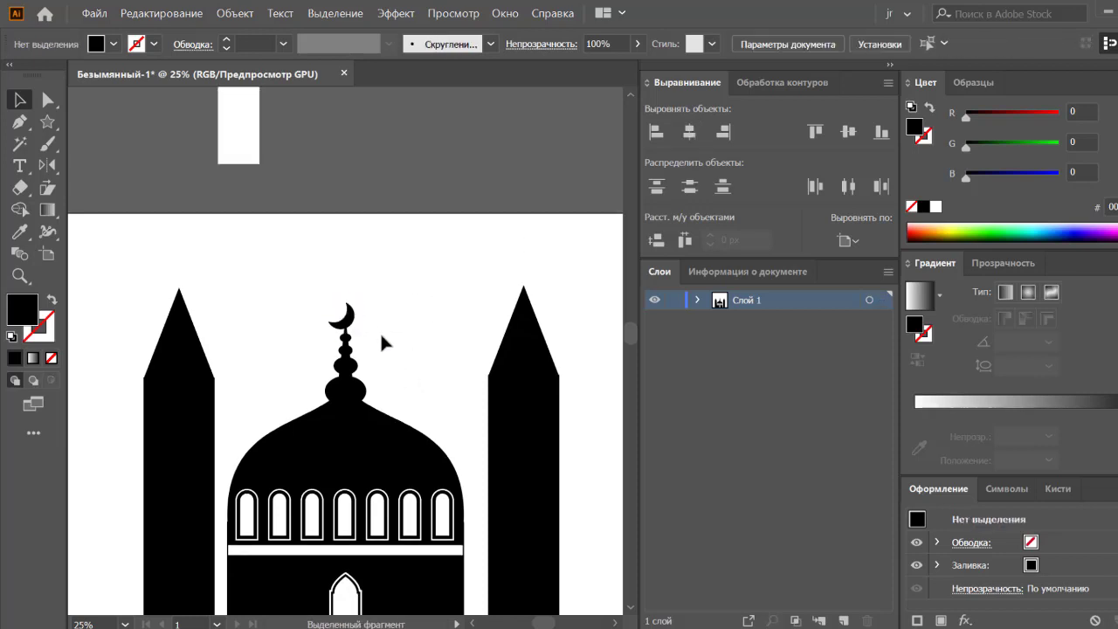
# Fit the whole artboard in view and check the finial, lower body and door arch
pyautogui.hotkey('ctrl', '0')
pyautogui.click(354, 259)
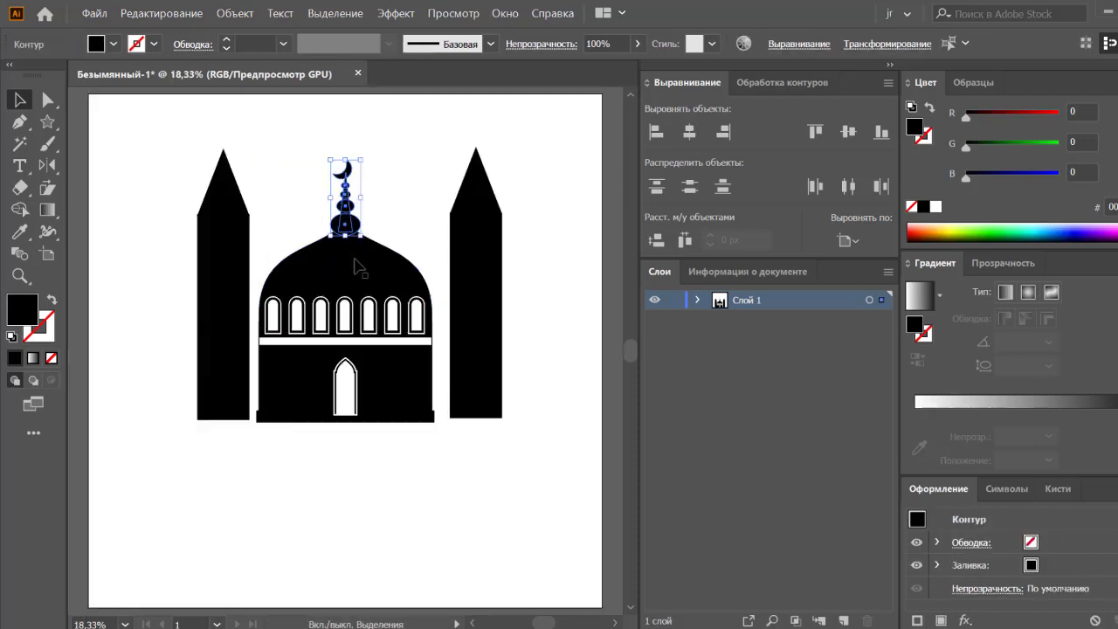
pyautogui.click(398, 197)
pyautogui.moveTo(232, 355); pyautogui.dragTo(234, 356)
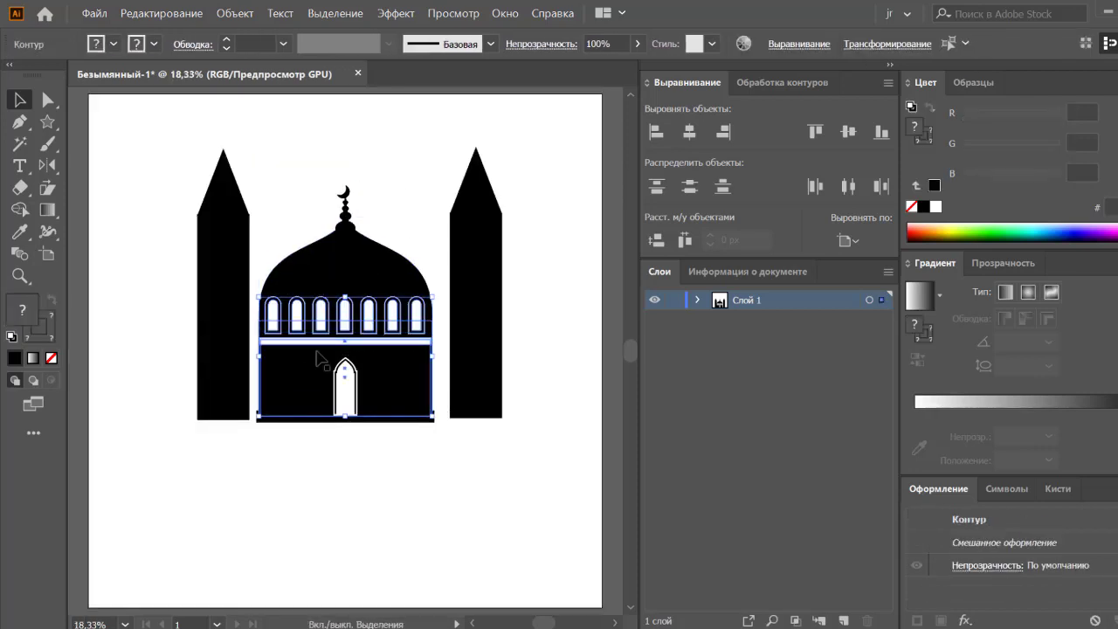
pyautogui.click(386, 371)
pyautogui.click(347, 397)
pyautogui.click(349, 486)
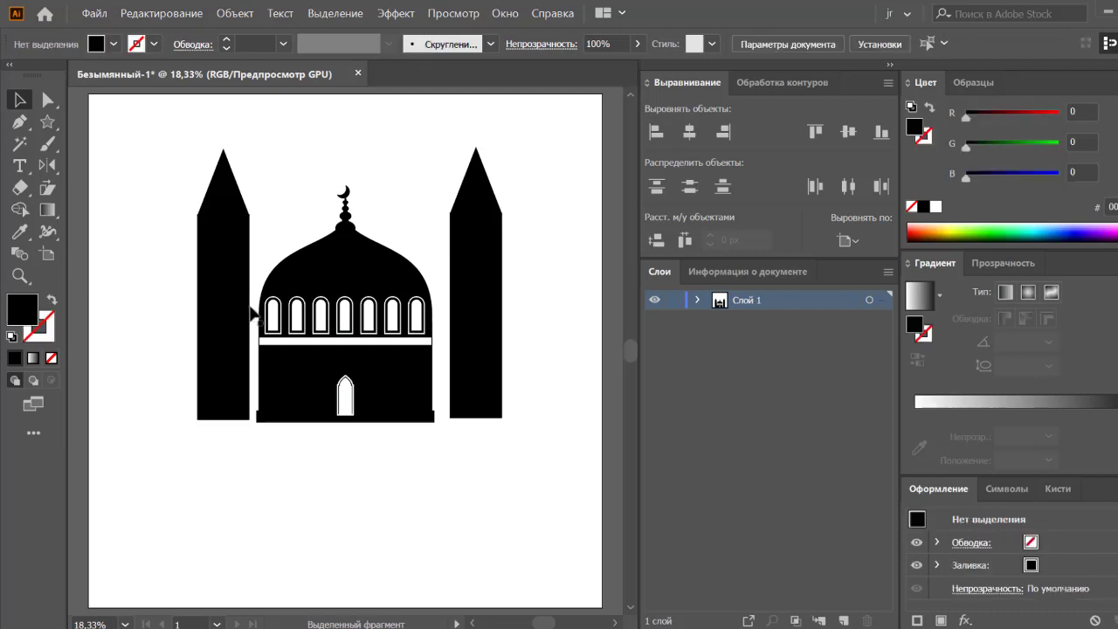
pyautogui.click(380, 340)
pyautogui.click(295, 427)
# Restore the smaller window arches and select the whole row on the dome
pyautogui.hotkey('ctrl', 'z')
pyautogui.hotkey('ctrl', 'z')
pyautogui.hotkey('ctrl', 'z')
pyautogui.hotkey('ctrl', 'z')
pyautogui.hotkey('ctrl', 'z')
pyautogui.hotkey('ctrl', 'z')
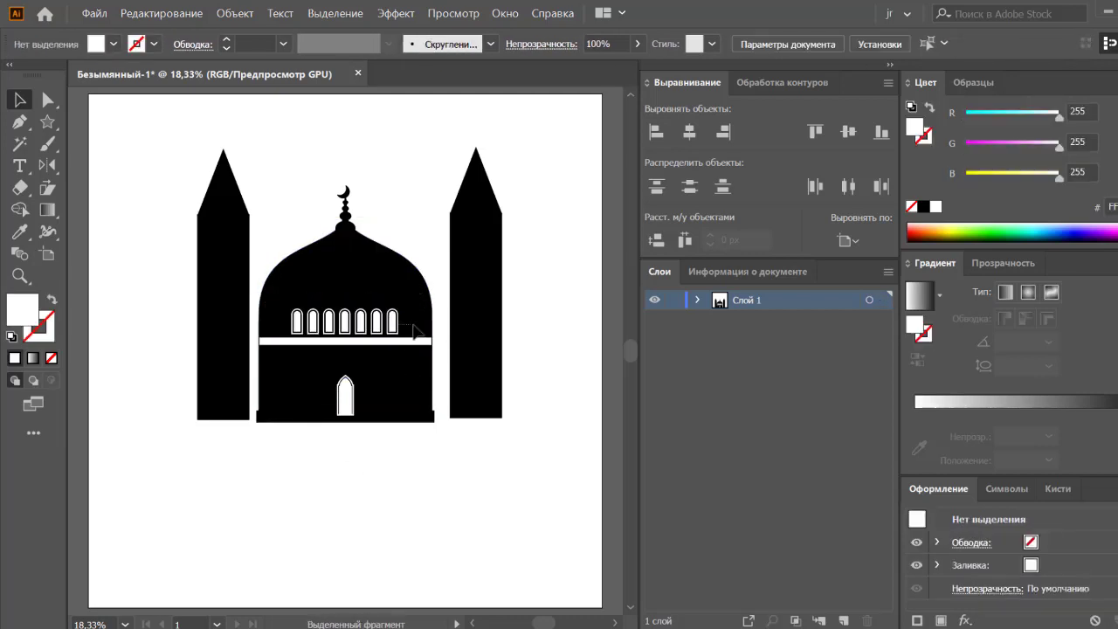
pyautogui.click(342, 321)
pyautogui.click(328, 321)
pyautogui.click(345, 321)
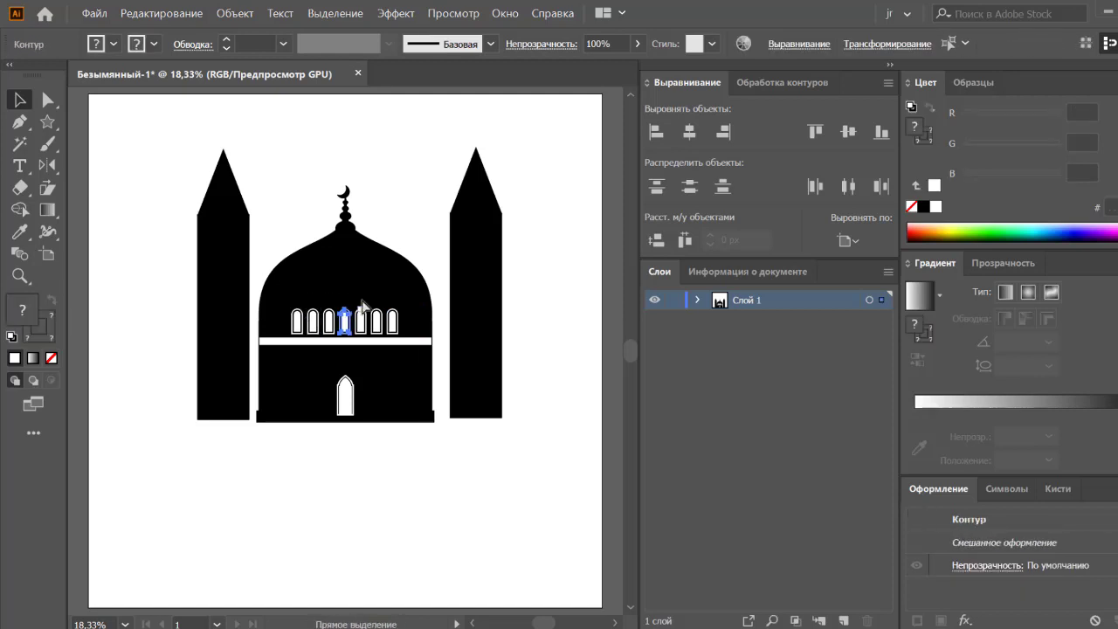
pyautogui.click(363, 306)
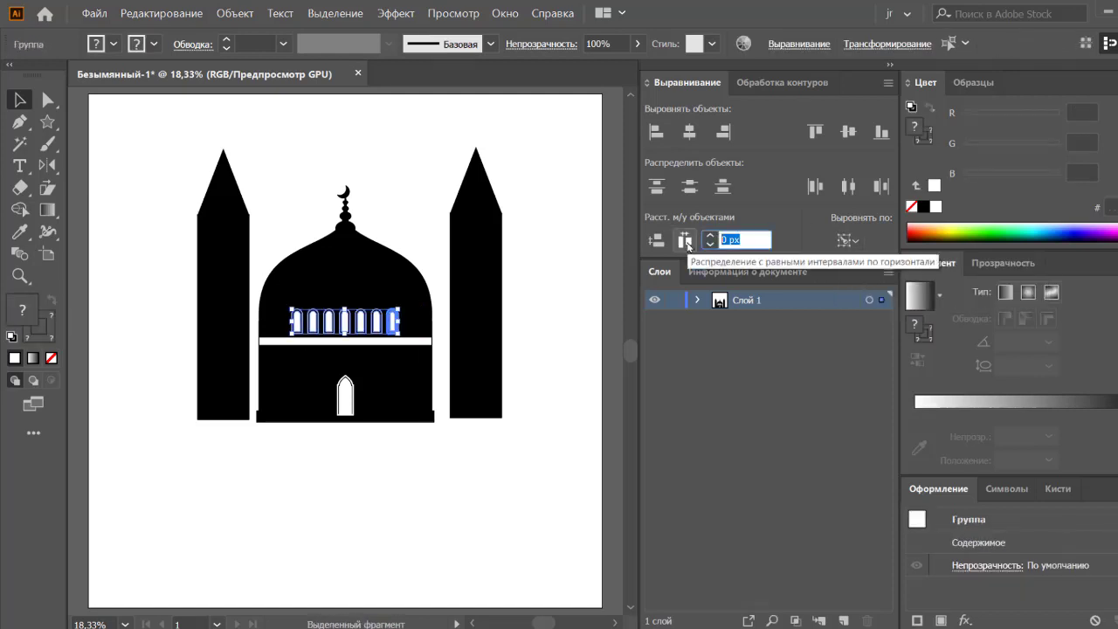
# Distribute the dome window arches with a fixed 33 px spacing
pyautogui.write('33')
pyautogui.click(686, 241)
pyautogui.click(684, 241)
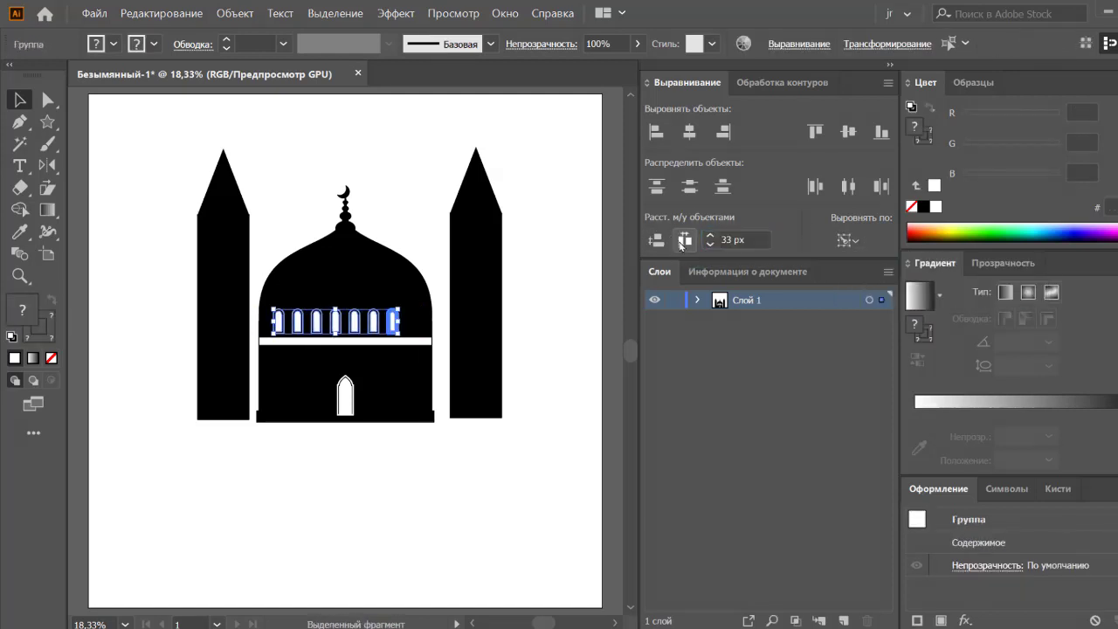
pyautogui.click(685, 241)
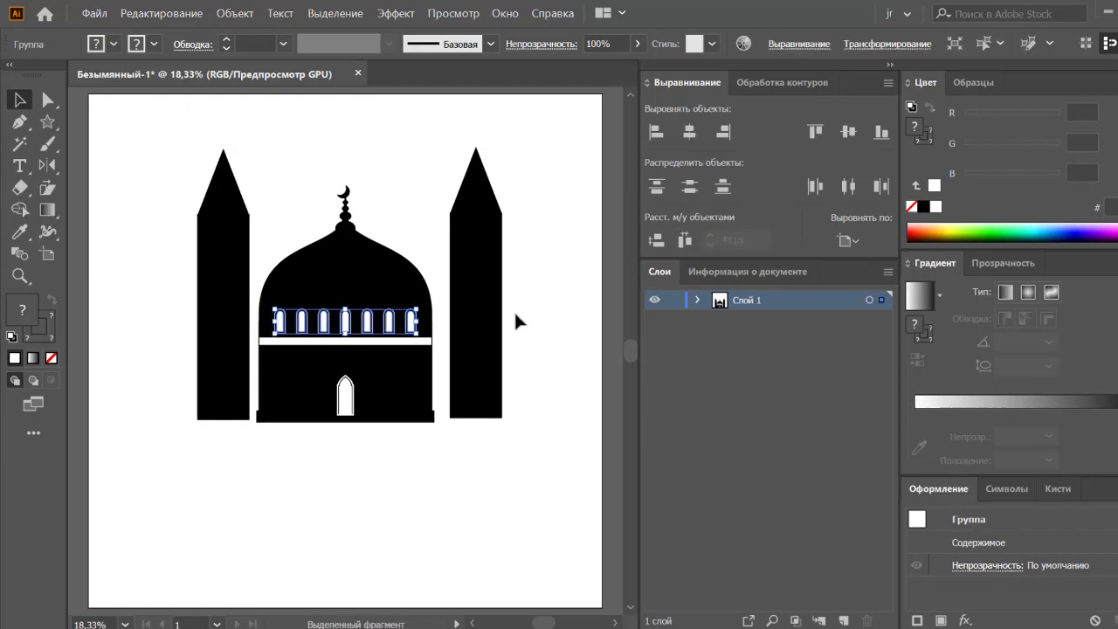
pyautogui.click(847, 240)
pyautogui.click(917, 280)
pyautogui.click(685, 241)
pyautogui.click(559, 312)
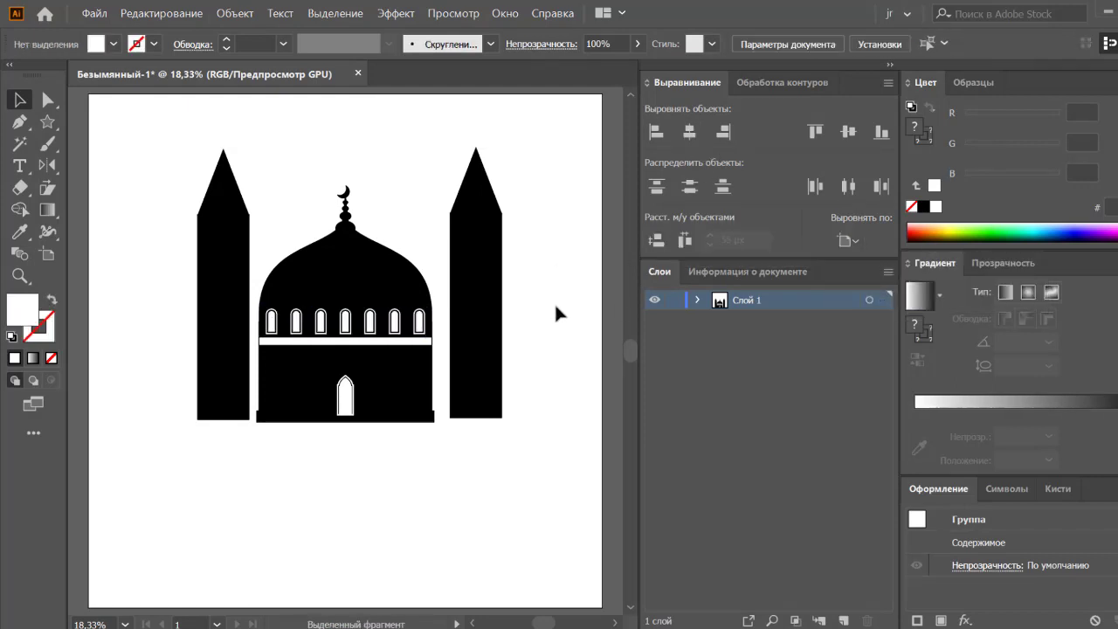
# Delete the white horizontal band across the dome
pyautogui.click(346, 342)
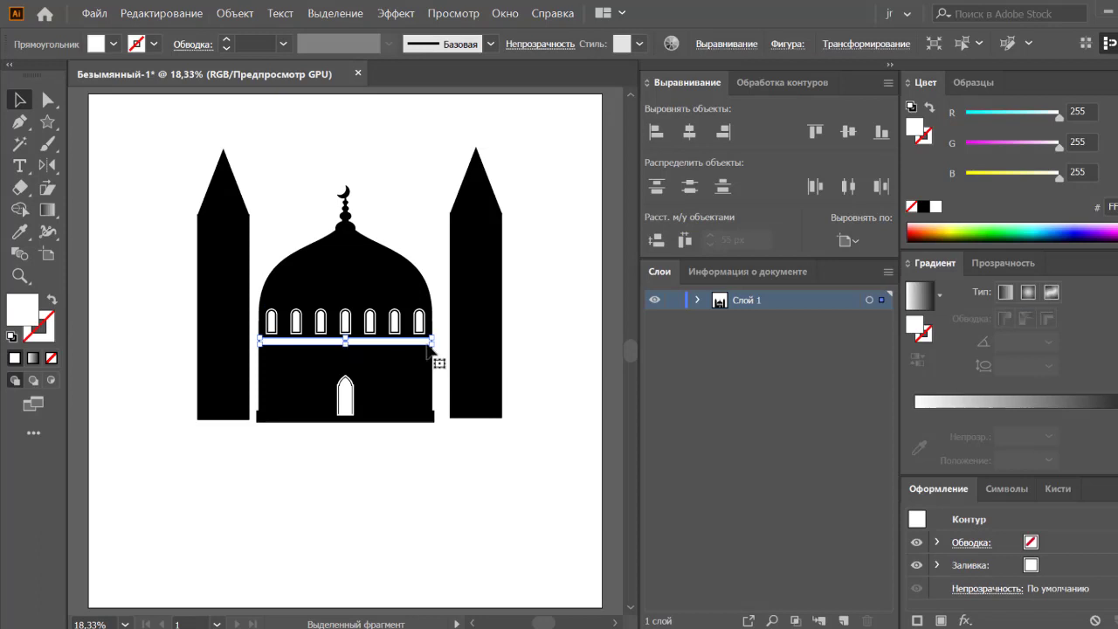
pyautogui.press('Delete')
pyautogui.click(345, 397)
pyautogui.click(384, 445)
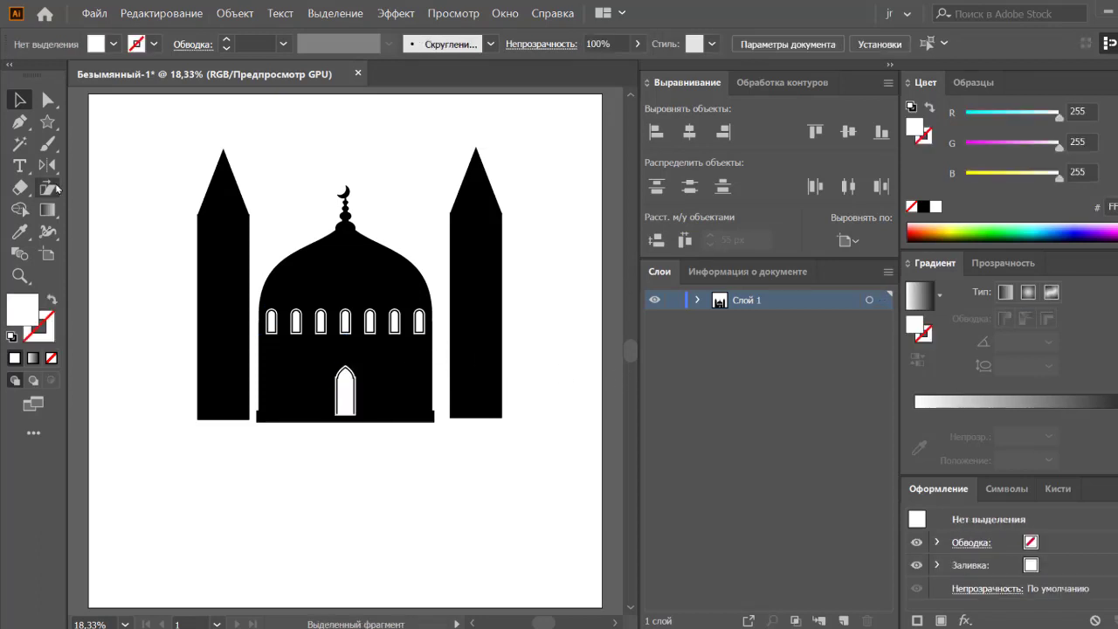
# Widen the lower hall rectangle to the right and delete the thin bar beneath it
pyautogui.click(273, 384)
pyautogui.moveTo(434, 381); pyautogui.dragTo(450, 381)
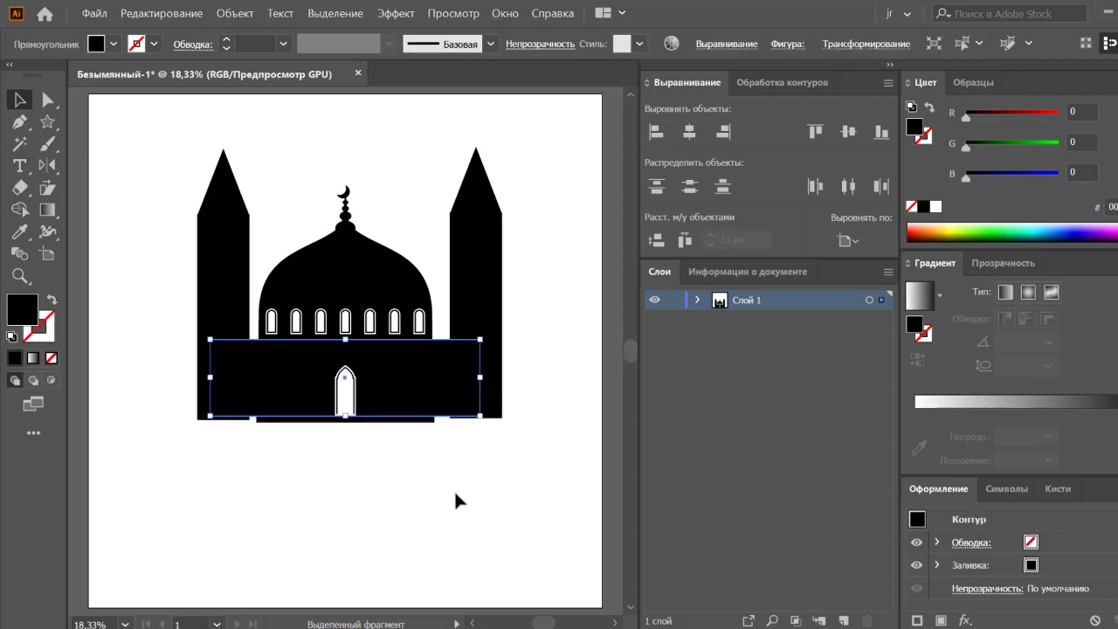
pyautogui.click(429, 416)
pyautogui.press('Delete')
pyautogui.click(368, 469)
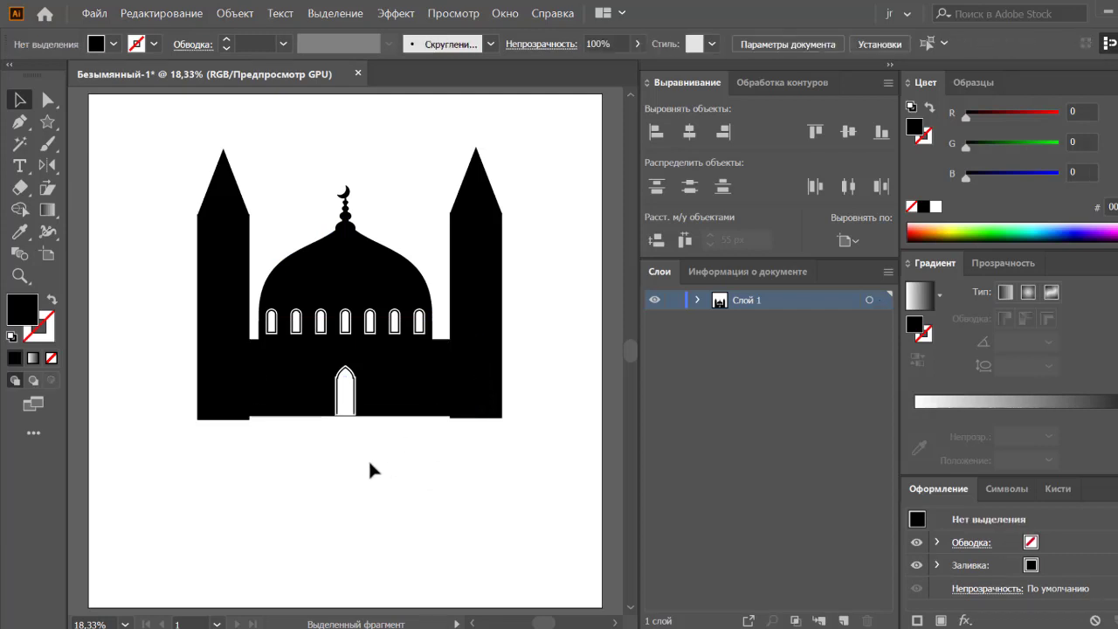
# Delete the right minaret and draw small balcony circles on the left minaret's edge
pyautogui.click(220, 289)
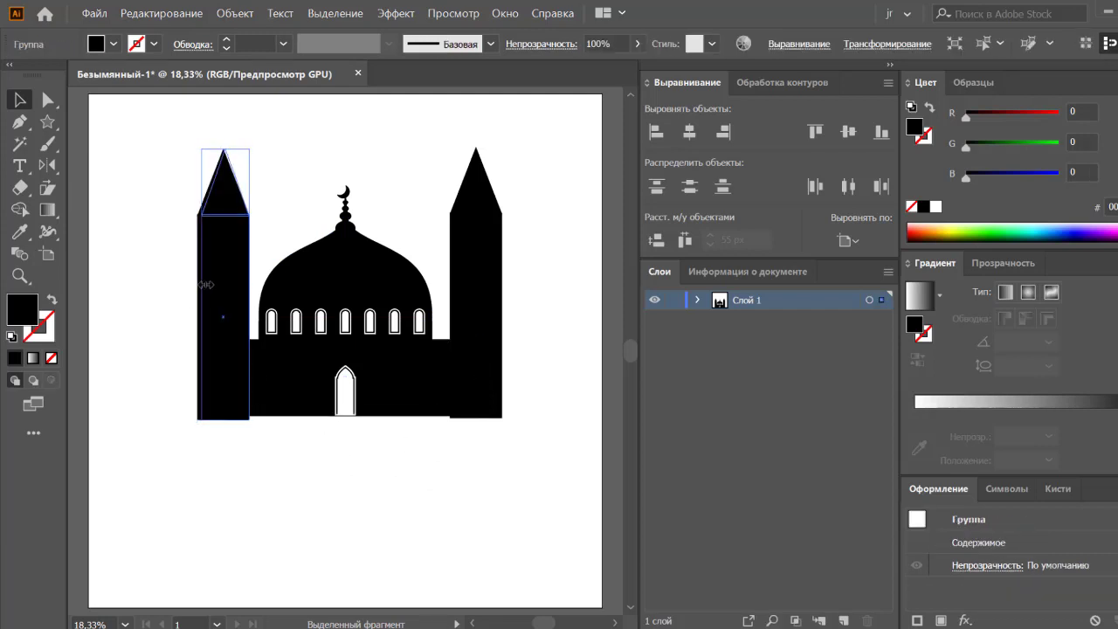
pyautogui.click(499, 294)
pyautogui.press('Delete')
pyautogui.click(201, 281)
pyautogui.click(155, 226)
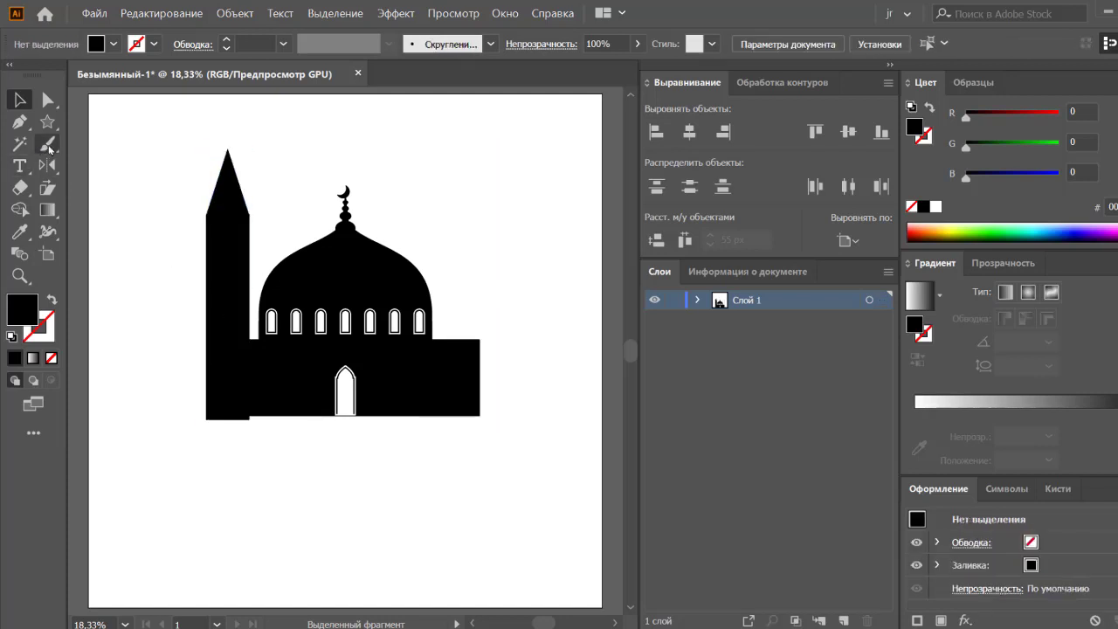
pyautogui.moveTo(48, 122); pyautogui.dragTo(103, 138)
pyautogui.moveTo(157, 229)
pyautogui.mouseDown()
pyautogui.moveTo(205, 347)
pyautogui.moveTo(205, 404)
pyautogui.mouseUp()
pyautogui.click(147, 437)
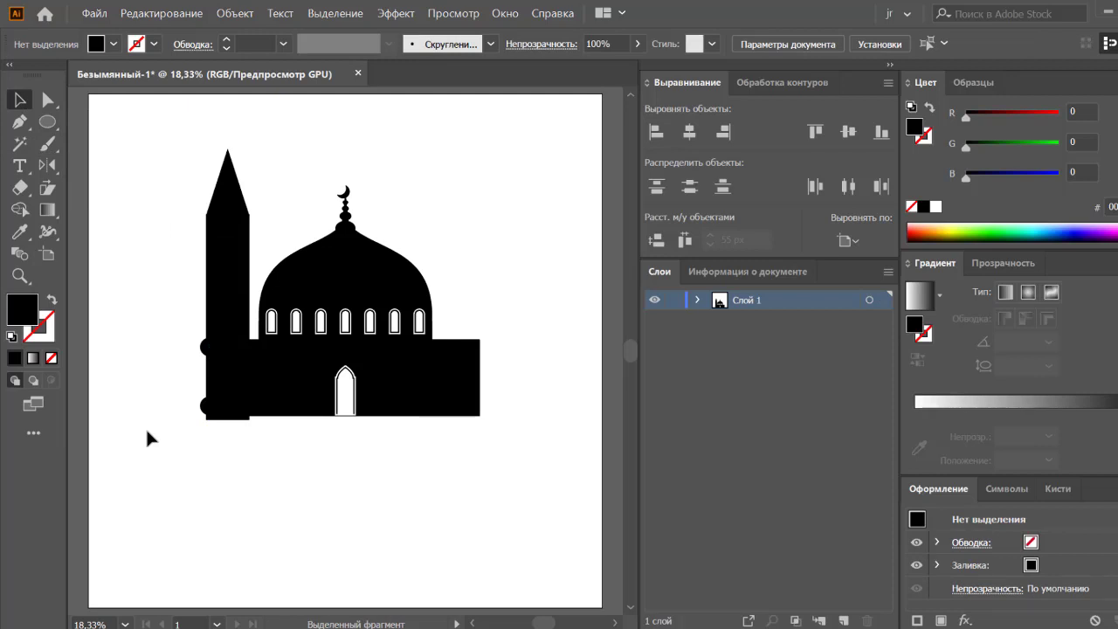
# Raise the hall rectangle's top edge up to the dome's base
pyautogui.click(456, 366)
pyautogui.moveTo(345, 339); pyautogui.dragTo(347, 292)
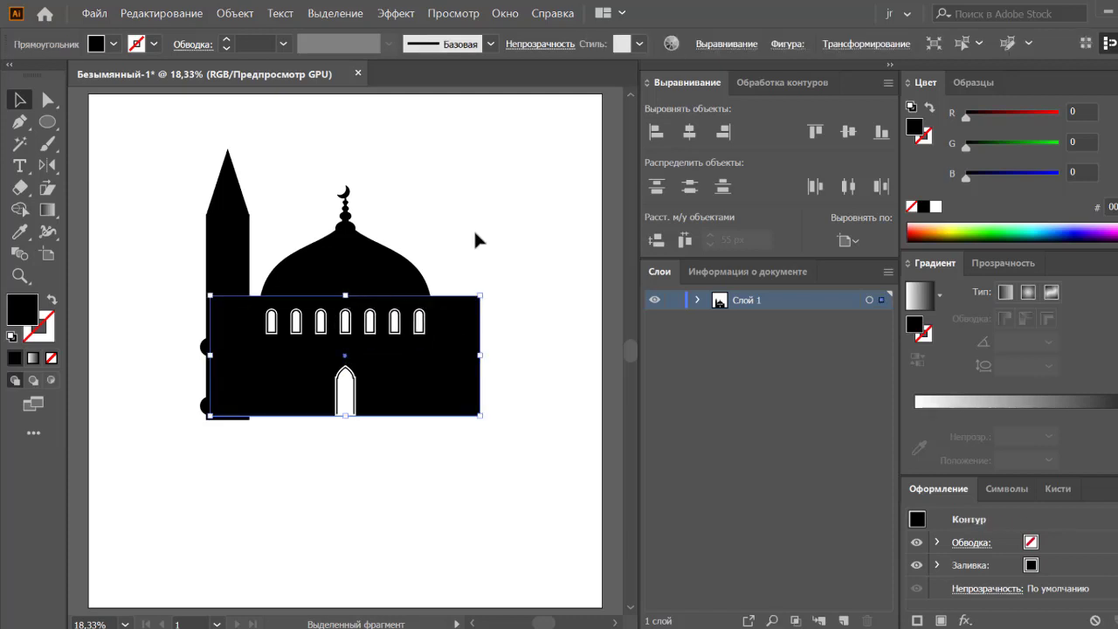
pyautogui.click(474, 229)
pyautogui.moveTo(47, 121); pyautogui.dragTo(122, 150)
# Add another balcony circle, group the left minaret with its circles, and copy the window row above
pyautogui.moveTo(200, 212)
pyautogui.mouseDown()
pyautogui.moveTo(213, 225)
pyautogui.moveTo(244, 218)
pyautogui.mouseUp()
pyautogui.press('v')
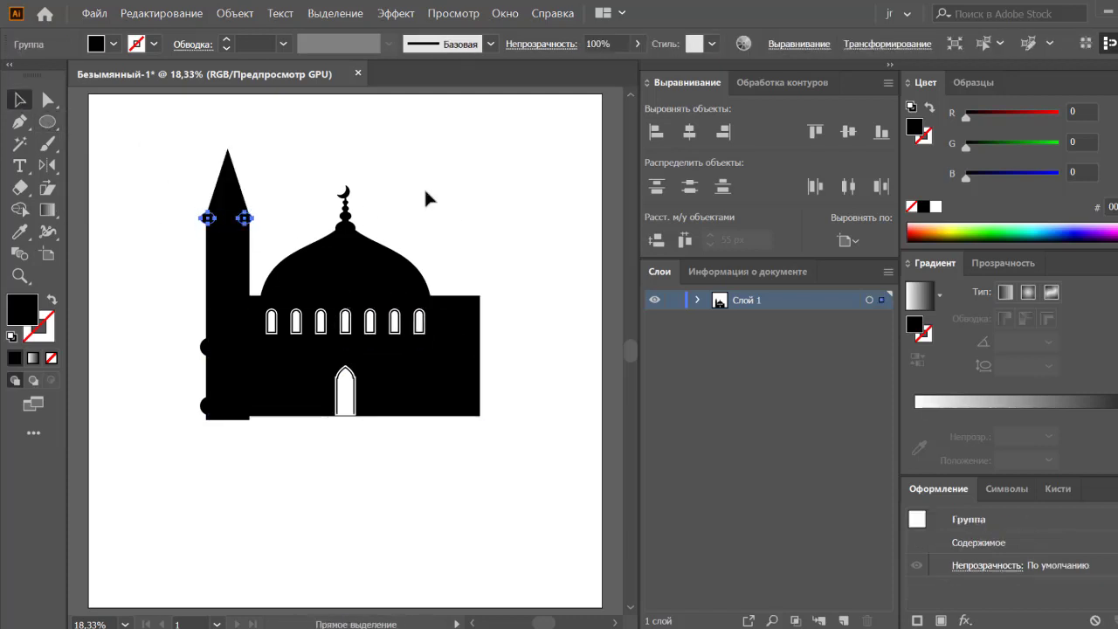
pyautogui.moveTo(312, 204); pyautogui.dragTo(197, 231)
pyautogui.hotkey('ctrl', 'g')
pyautogui.click(302, 197)
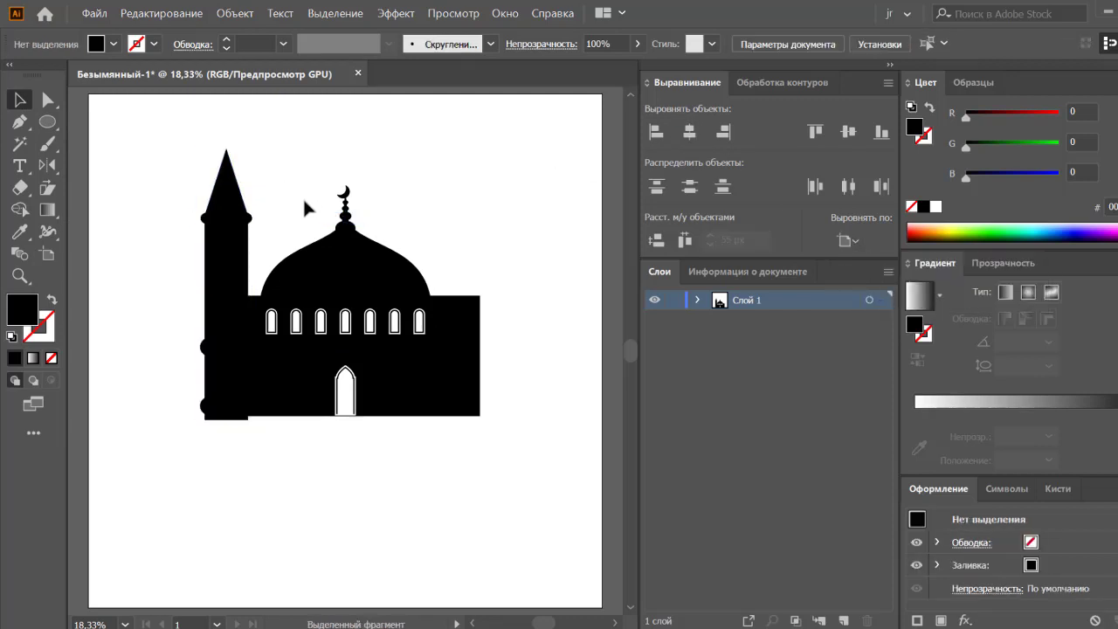
pyautogui.moveTo(295, 324); pyautogui.dragTo(291, 147)
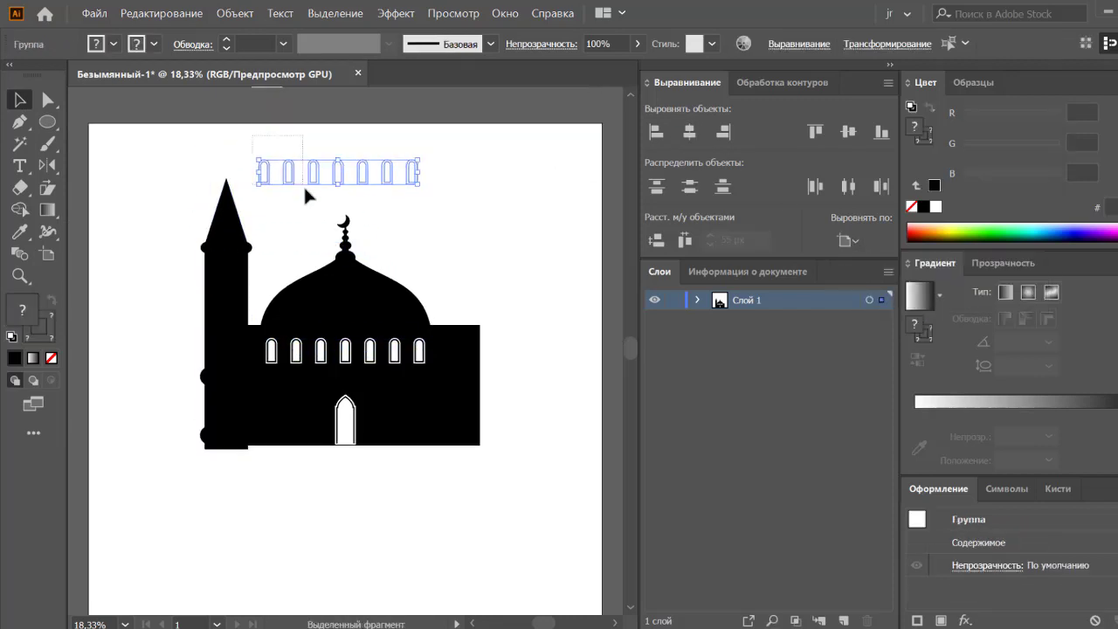
# Copy the dome finial onto the top of the left minaret
pyautogui.click(374, 180)
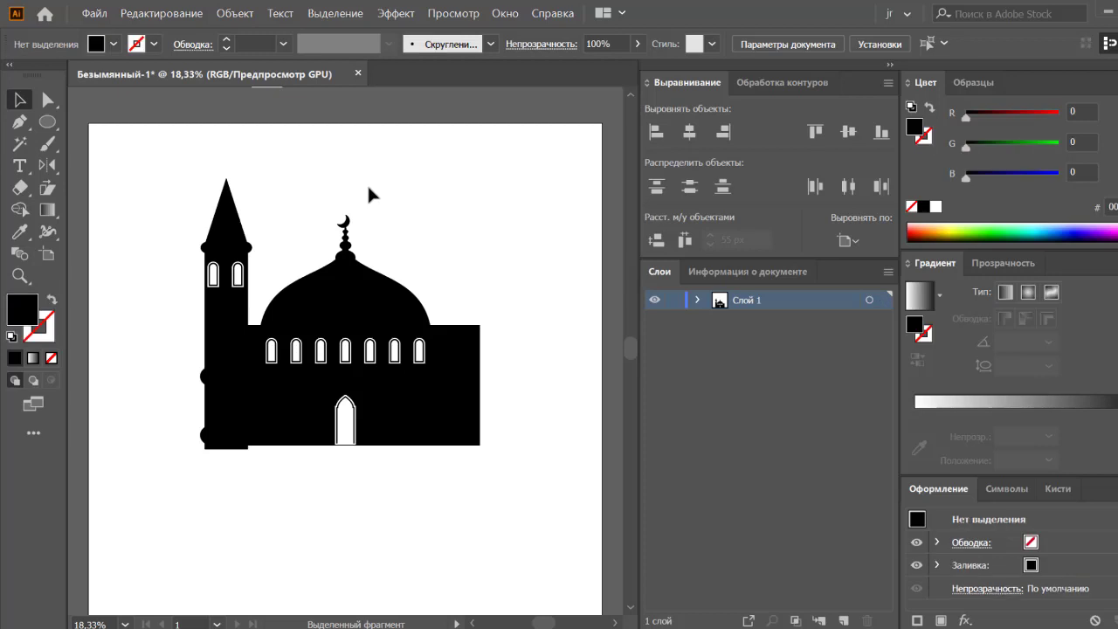
pyautogui.moveTo(346, 249); pyautogui.dragTo(225, 173)
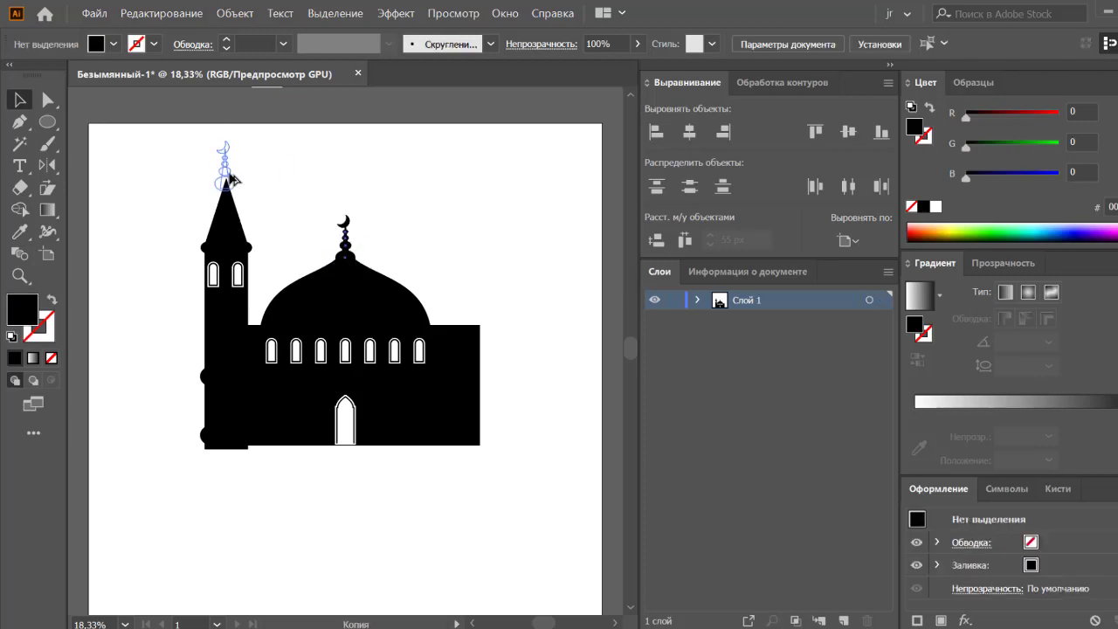
pyautogui.press('a')
pyautogui.press('v')
pyautogui.click(225, 196)
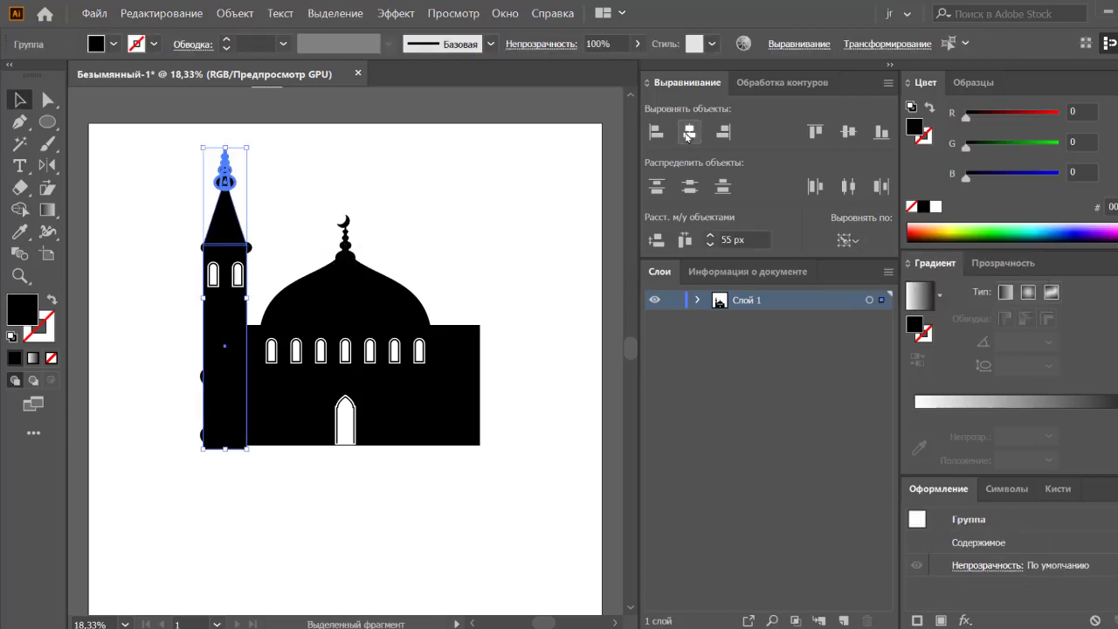
pyautogui.click(225, 166)
pyautogui.click(268, 181)
# Remove the crescent and bulb from the copied minaret finial and fit the artboard in view
pyautogui.press('a')
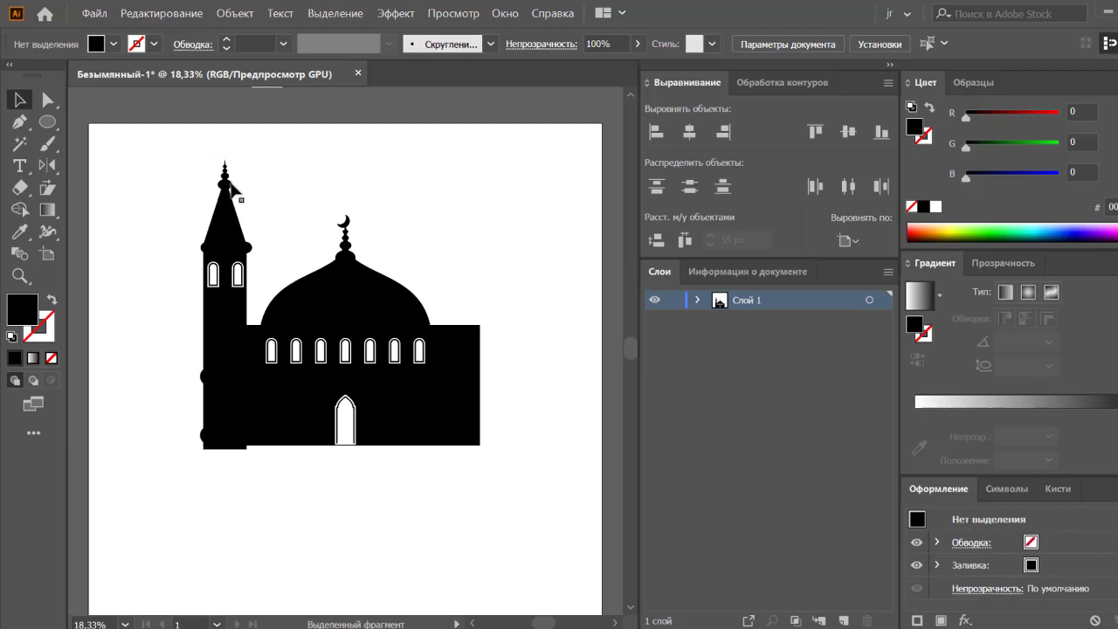
pyautogui.click(225, 175)
pyautogui.press('Delete')
pyautogui.hotkey('ctrl', 'z')
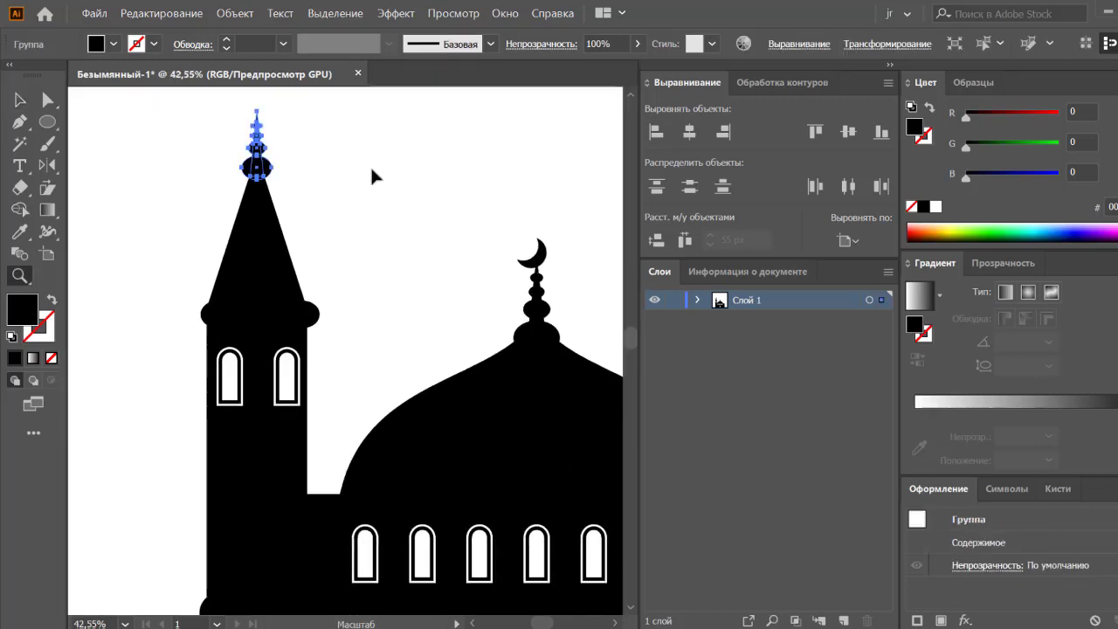
pyautogui.click(273, 234)
pyautogui.press('Delete')
pyautogui.hotkey('ctrl', '0')
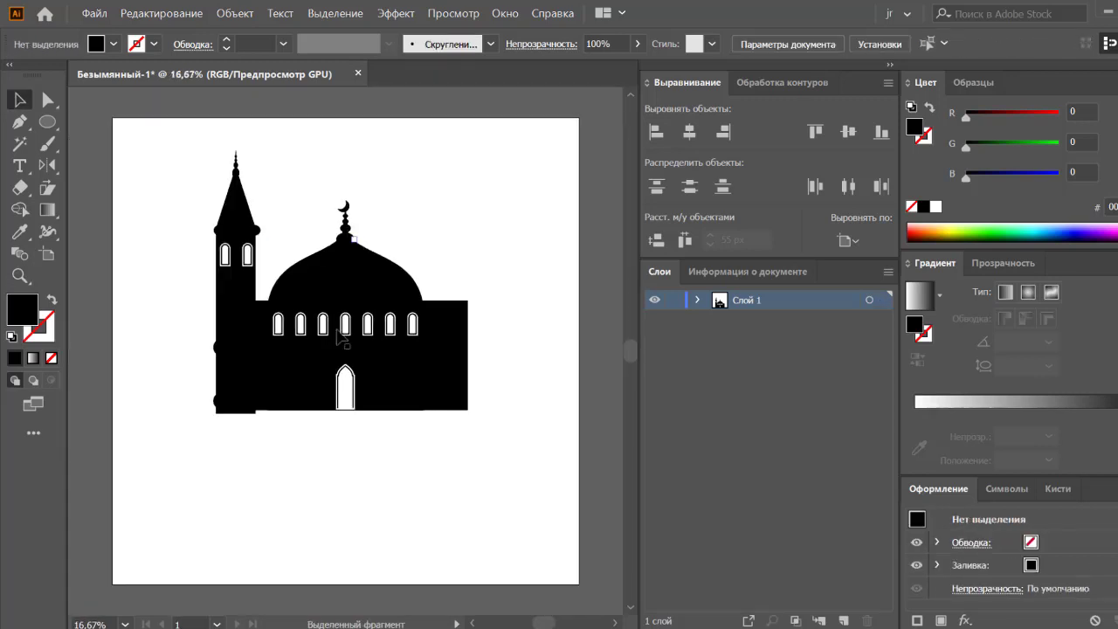
pyautogui.hotkey('ctrl', 'a')
# Mirror a copy of the left minaret across the building's centre to the right side
pyautogui.keyDown('shift'); pyautogui.click(341, 331); pyautogui.keyUp('shift')
pyautogui.press('o')
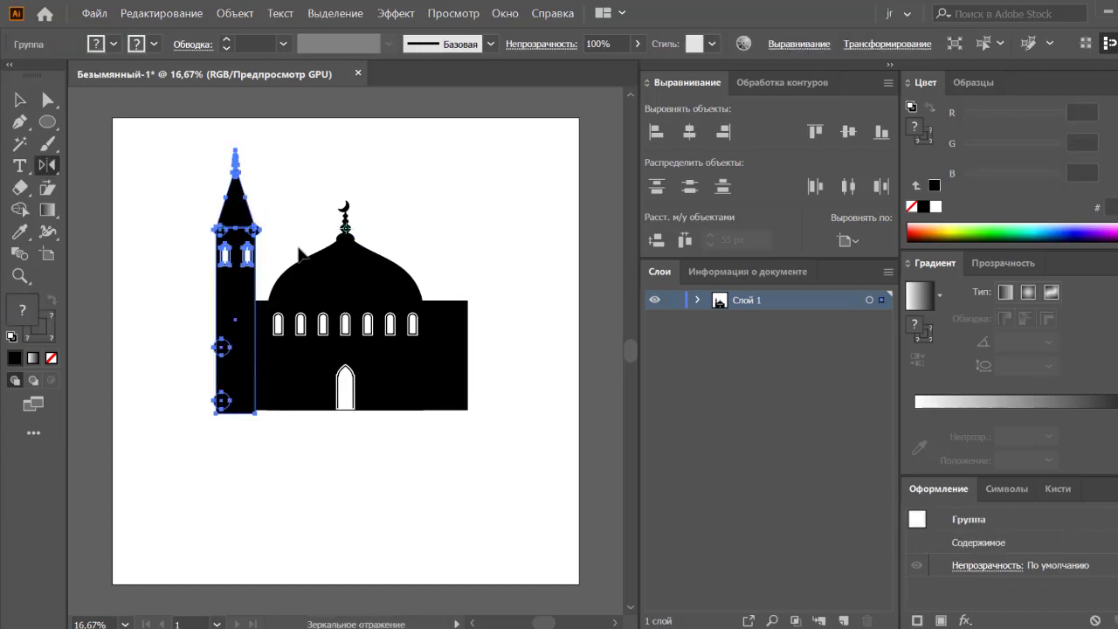
pyautogui.click(345, 261)
pyautogui.moveTo(375, 262); pyautogui.dragTo(315, 262)
pyautogui.press('v')
pyautogui.hotkey('ctrl', 'shift', 'a')
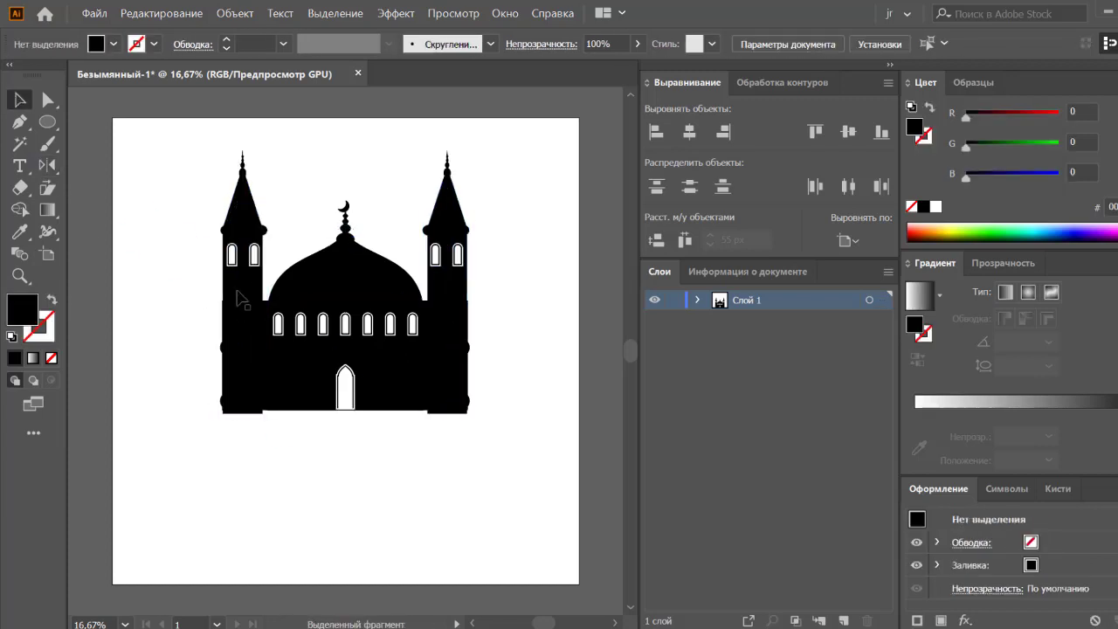
pyautogui.click(238, 297)
pyautogui.click(569, 265)
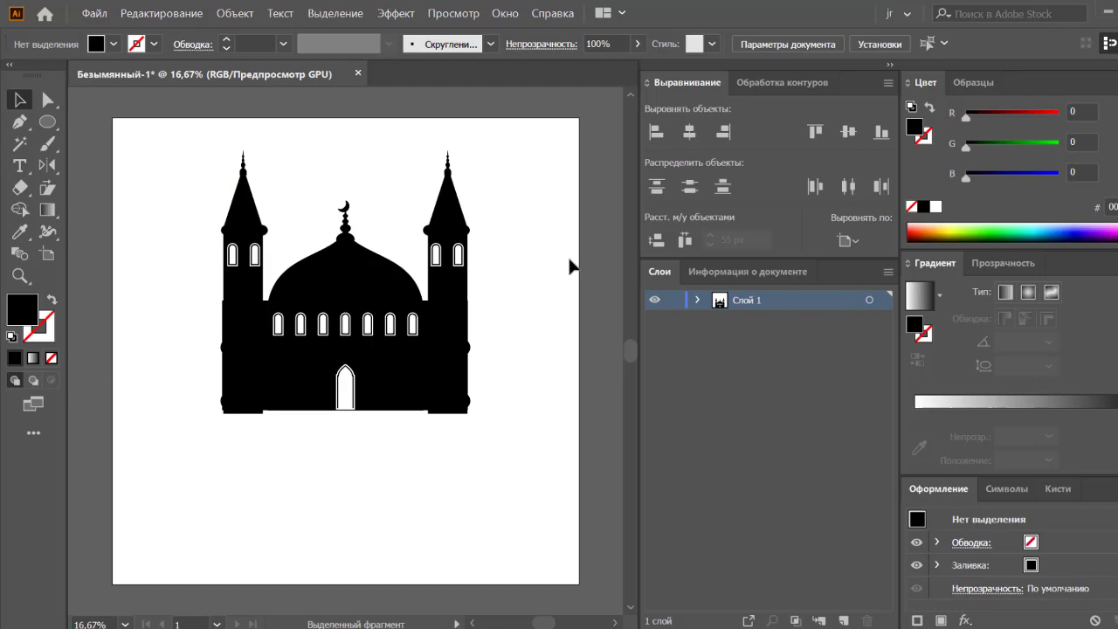
# Place a spare duplicate of the whole mosque above the artboard
pyautogui.hotkey('ctrl', 'a')
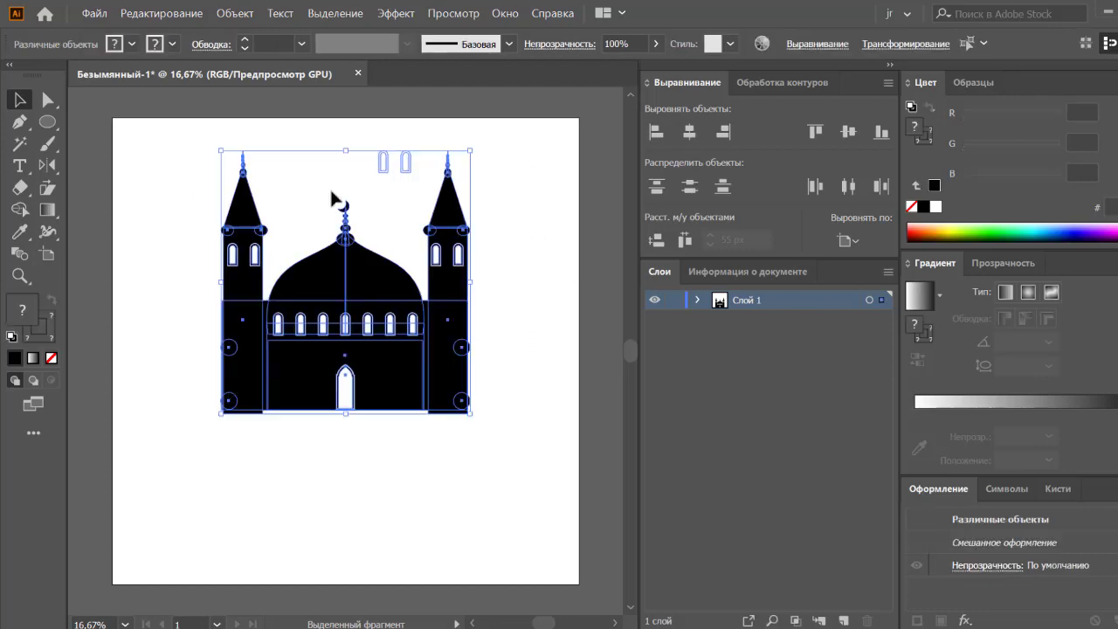
pyautogui.click(275, 154)
pyautogui.hotkey('ctrl', 'a')
pyautogui.hotkey('ctrl', '-')
pyautogui.moveTo(332, 385); pyautogui.dragTo(394, 219)
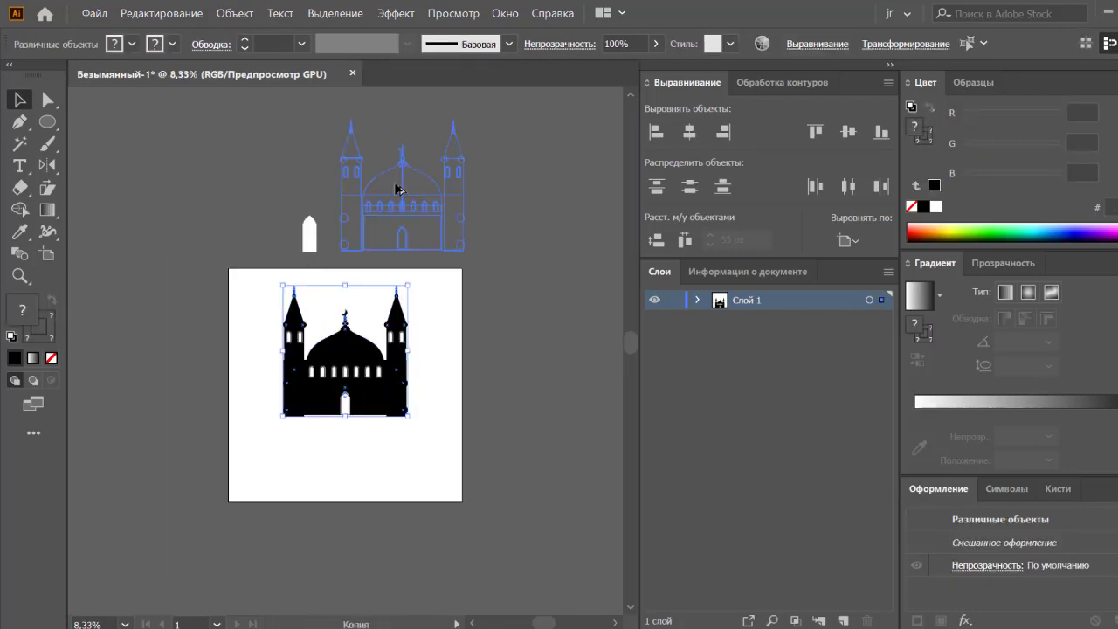
pyautogui.click(475, 323)
pyautogui.hotkey('ctrl', '0')
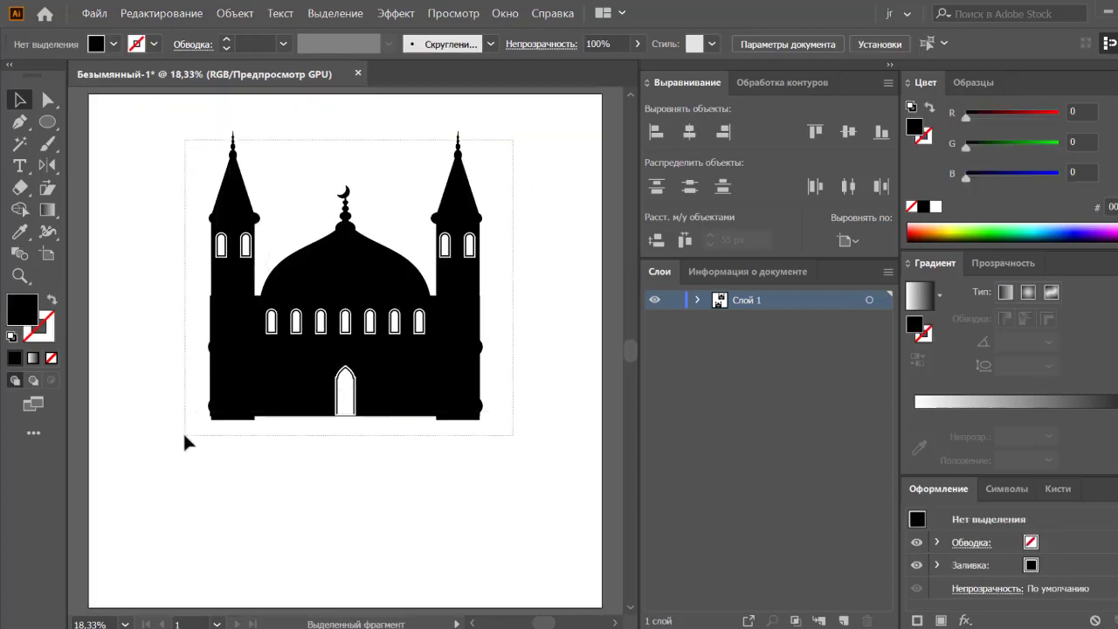
# Move the mosque lower on the artboard and adjust the body rectangle's left edge
pyautogui.moveTo(513, 127); pyautogui.dragTo(184, 441)
pyautogui.moveTo(367, 355); pyautogui.dragTo(367, 406)
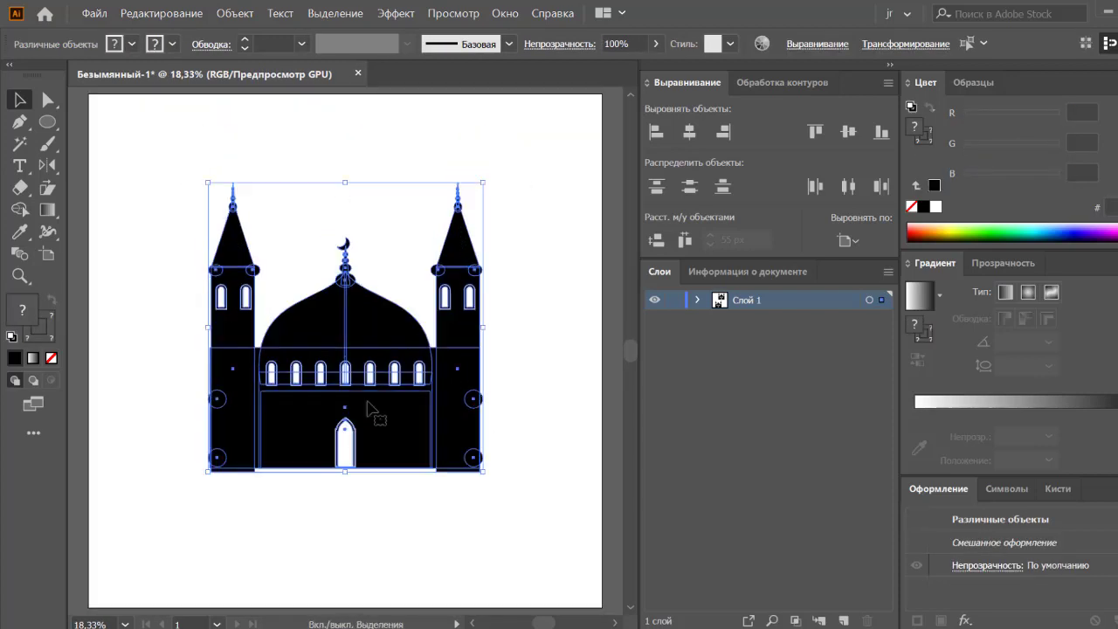
pyautogui.click(541, 307)
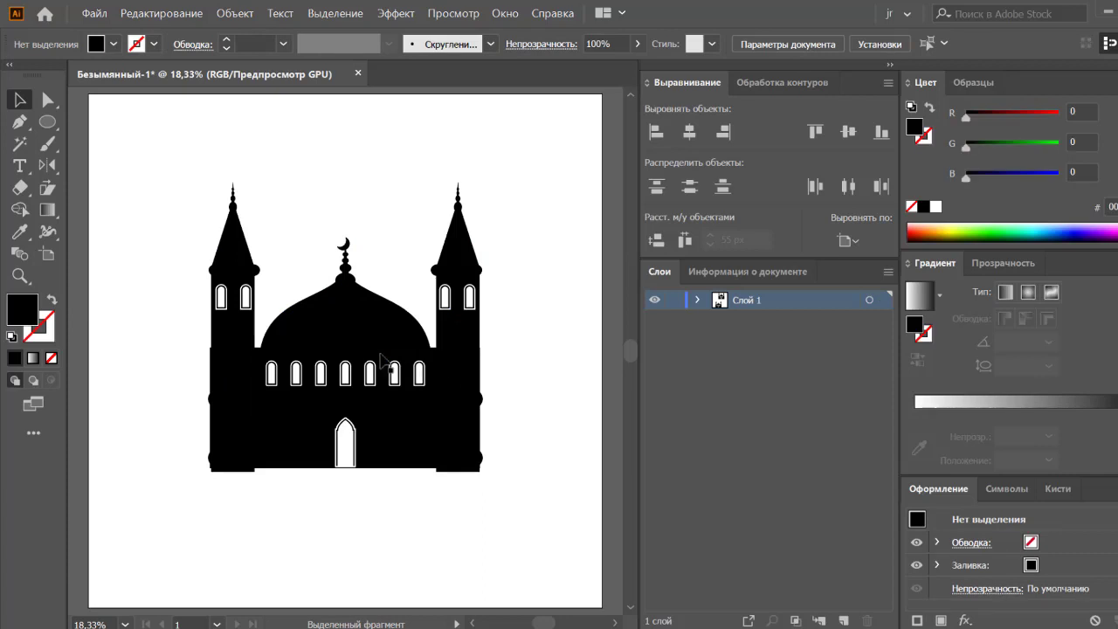
pyautogui.click(256, 364)
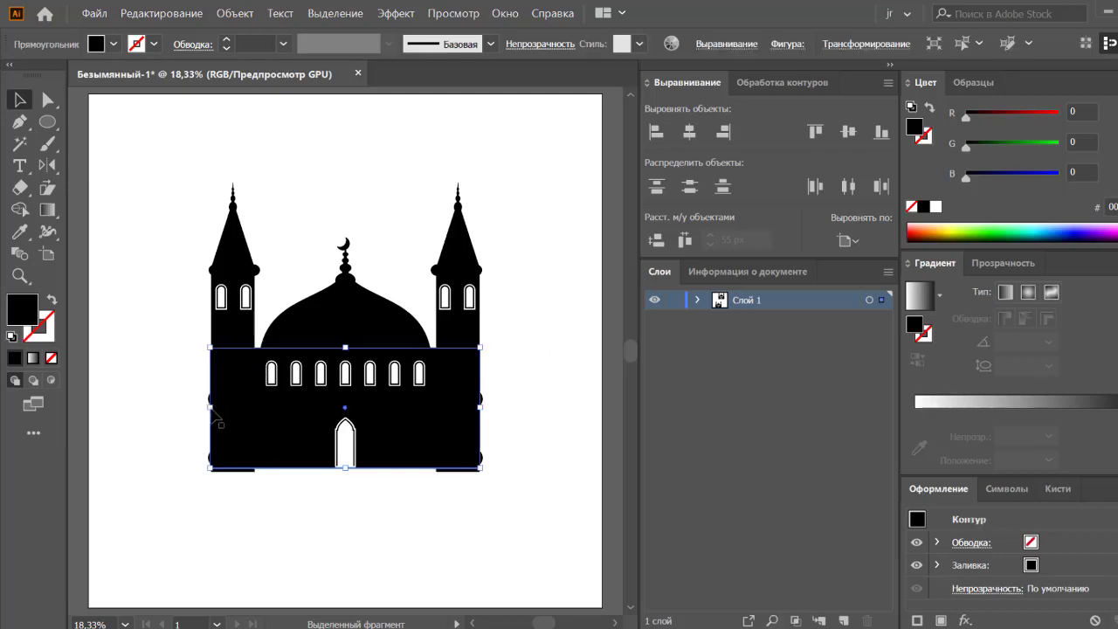
pyautogui.moveTo(212, 408); pyautogui.dragTo(213, 408)
pyautogui.click(174, 383)
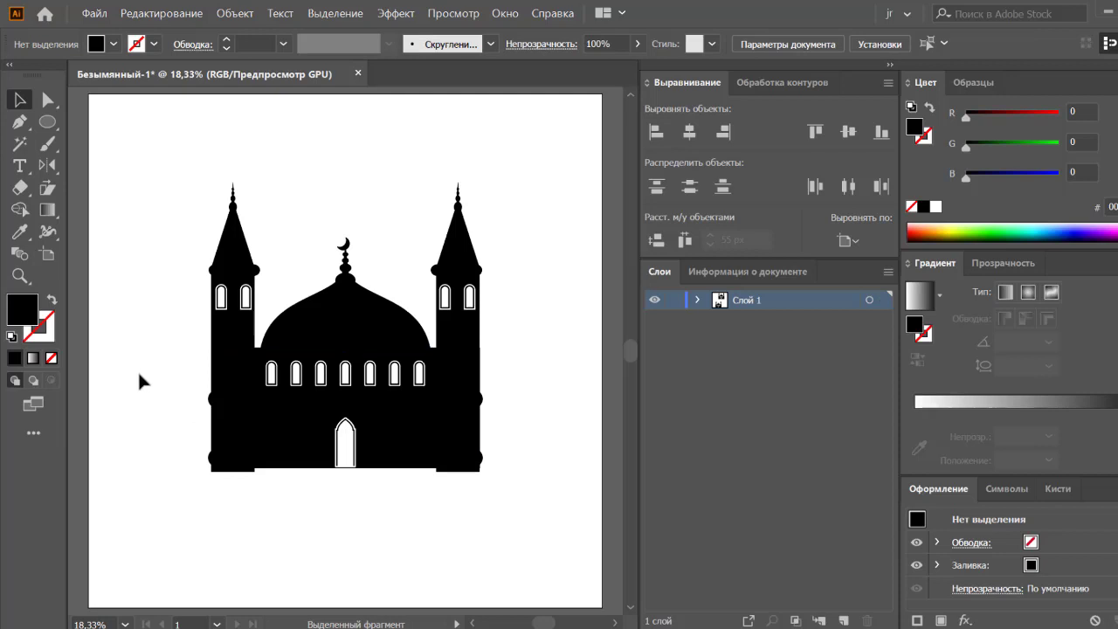
pyautogui.hotkey('ctrl', 'a')
# Duplicate the main dome to the left side and scale it down
pyautogui.click(284, 237)
pyautogui.click(371, 310)
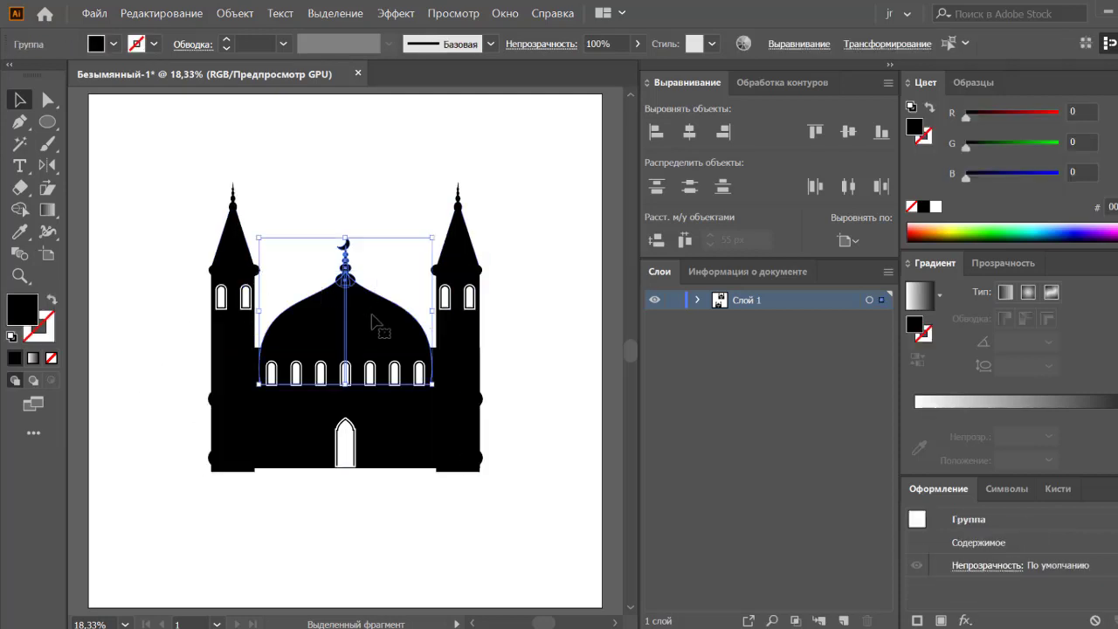
pyautogui.moveTo(371, 325); pyautogui.dragTo(185, 249)
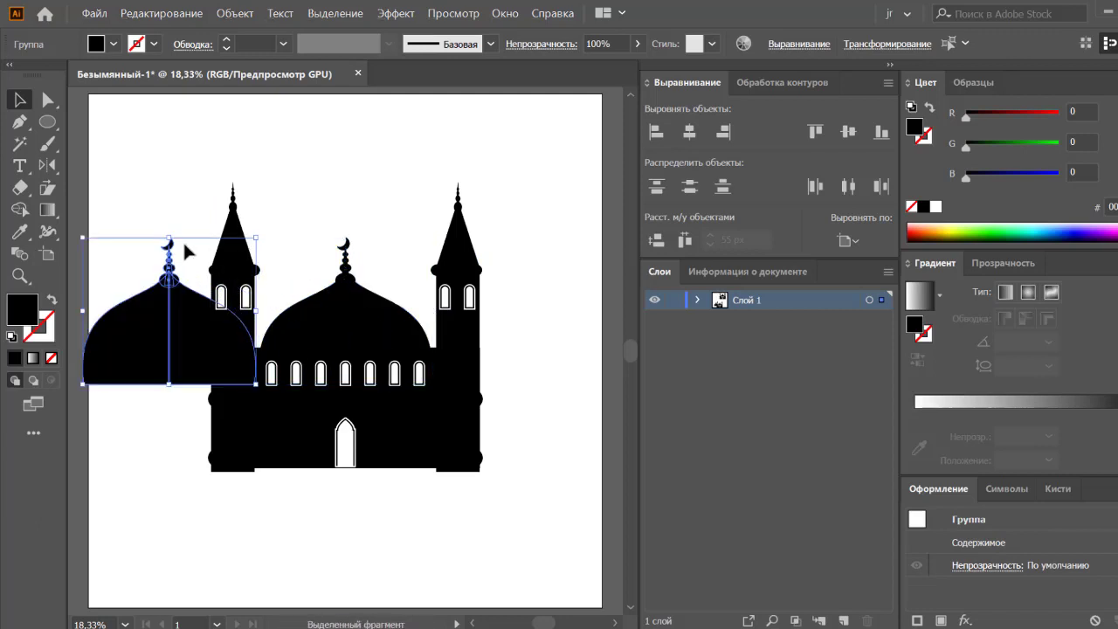
pyautogui.moveTo(255, 236); pyautogui.dragTo(223, 266)
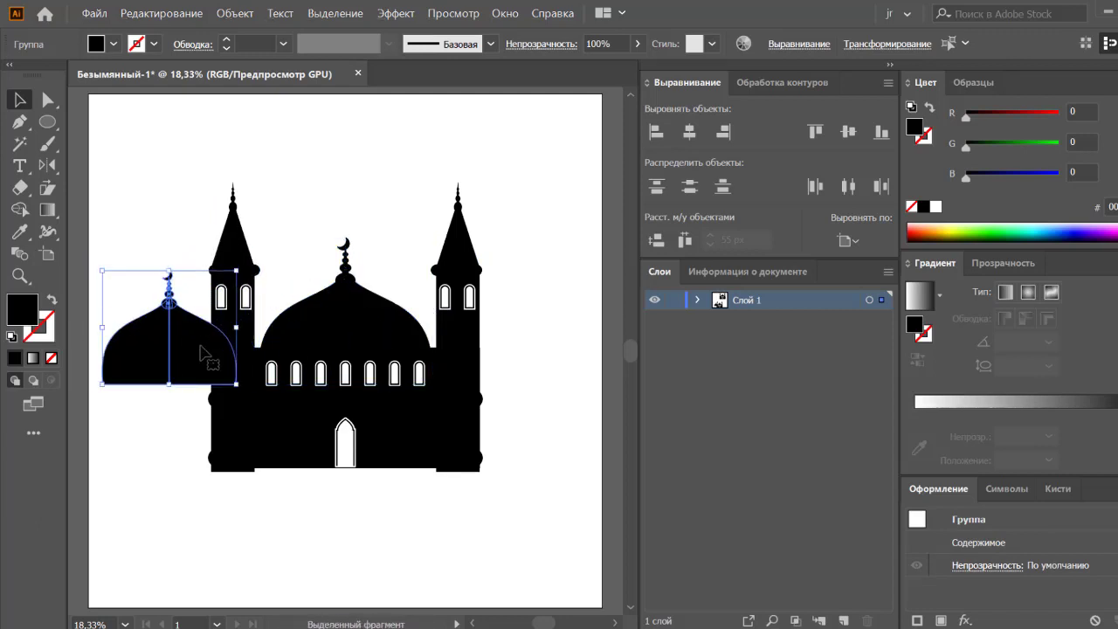
pyautogui.click(266, 225)
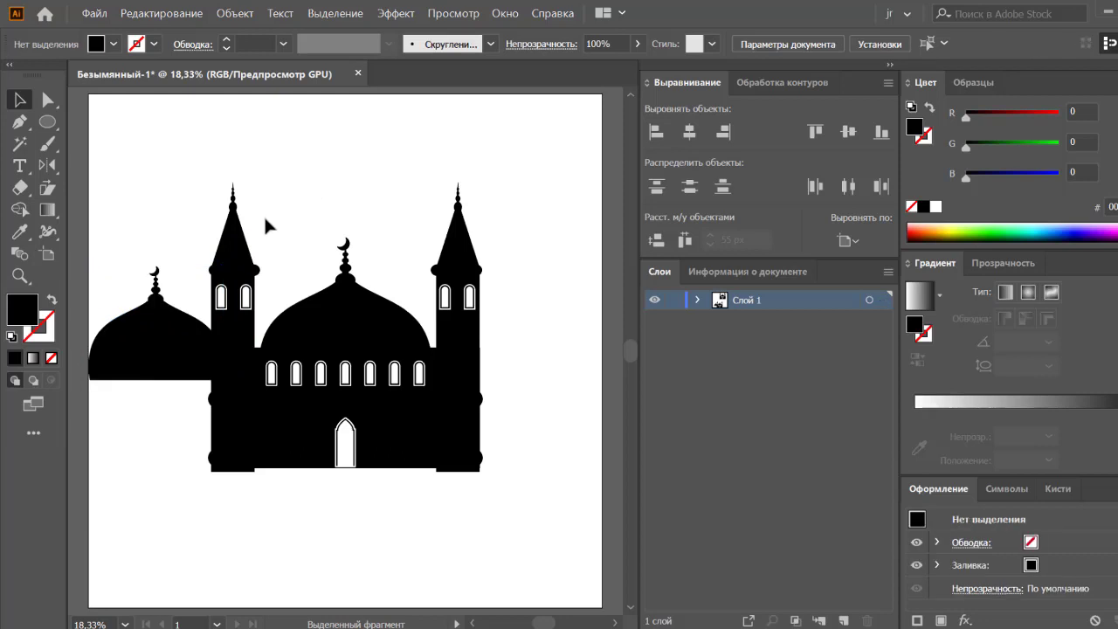
# Stretch the base rectangle wide past both towers
pyautogui.hotkey('ctrl', '-')
pyautogui.click(295, 424)
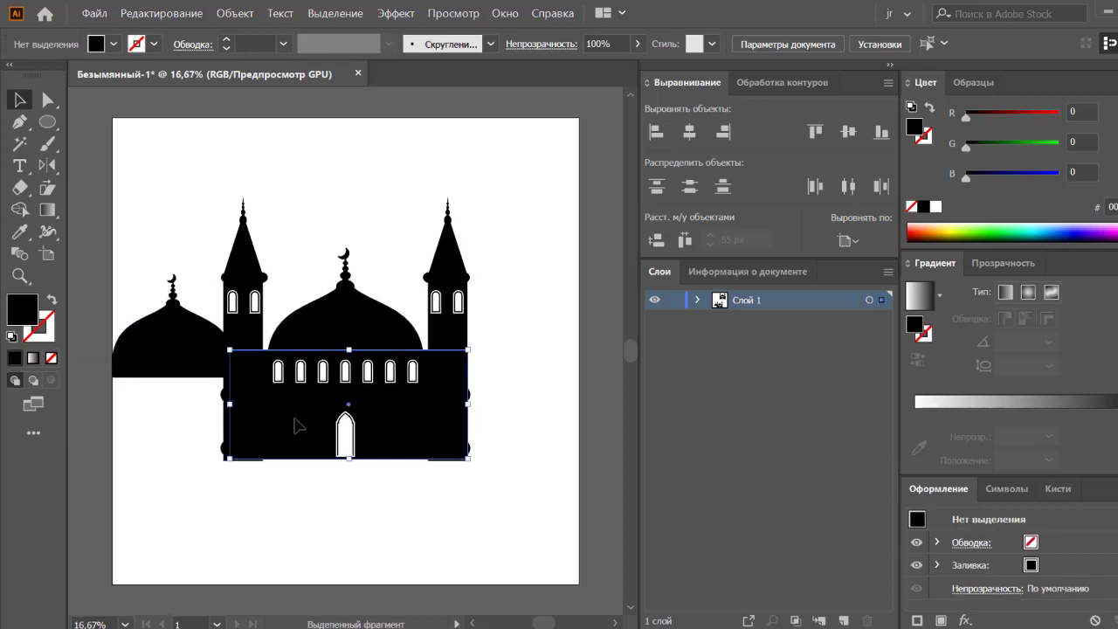
pyautogui.moveTo(232, 405); pyautogui.dragTo(98, 403)
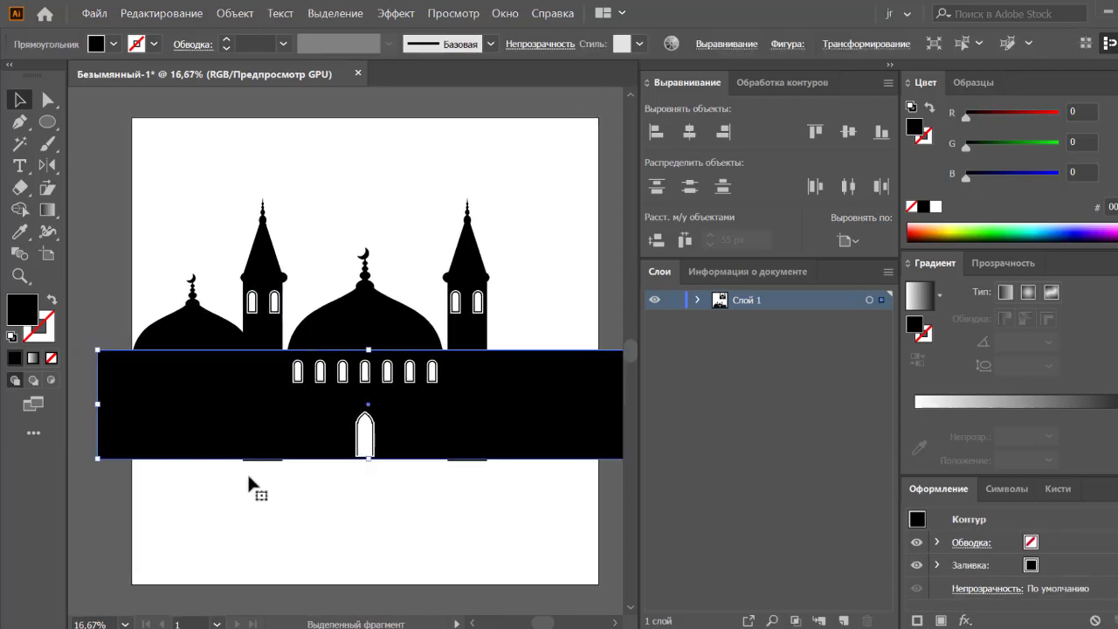
pyautogui.click(330, 533)
# Copy the small dome to the right side and duplicate both minarets to the upper left
pyautogui.moveTo(214, 345); pyautogui.dragTo(554, 348)
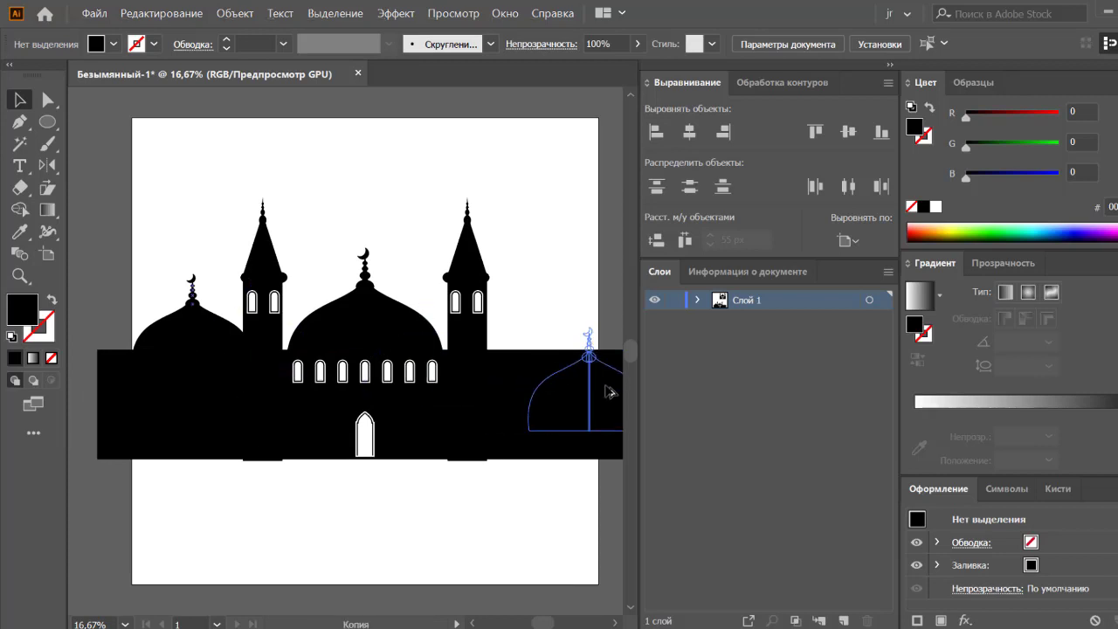
pyautogui.click(553, 260)
pyautogui.click(476, 258)
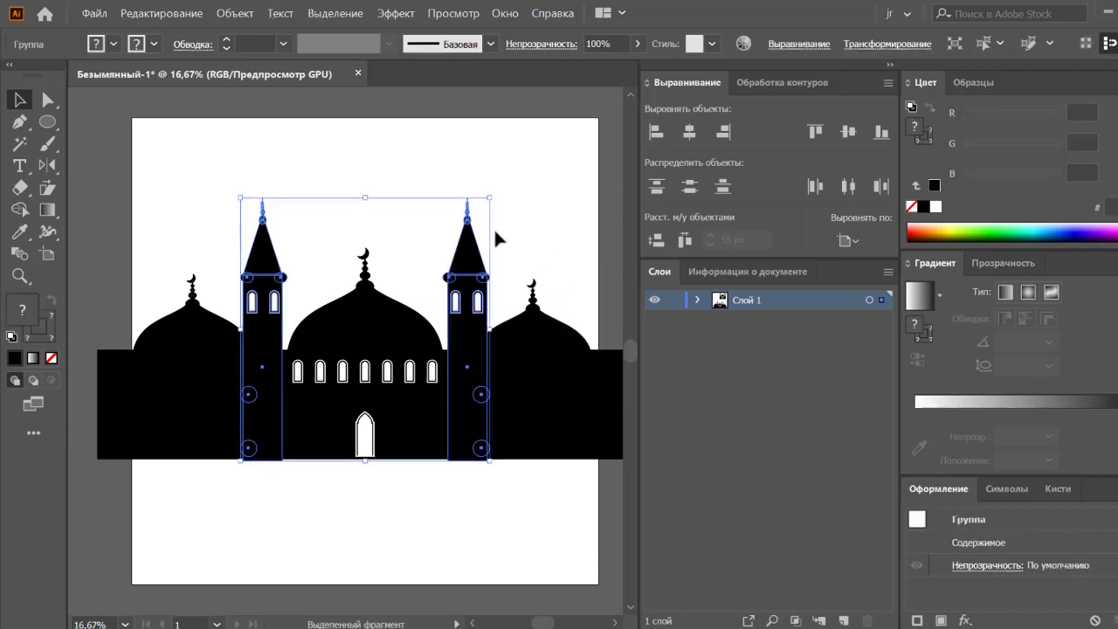
pyautogui.moveTo(460, 300)
pyautogui.mouseDown()
pyautogui.moveTo(286, 203)
pyautogui.moveTo(219, 227)
pyautogui.mouseUp()
# Shrink the copied minaret pair and move it to the far left of the mosque
pyautogui.click(384, 197)
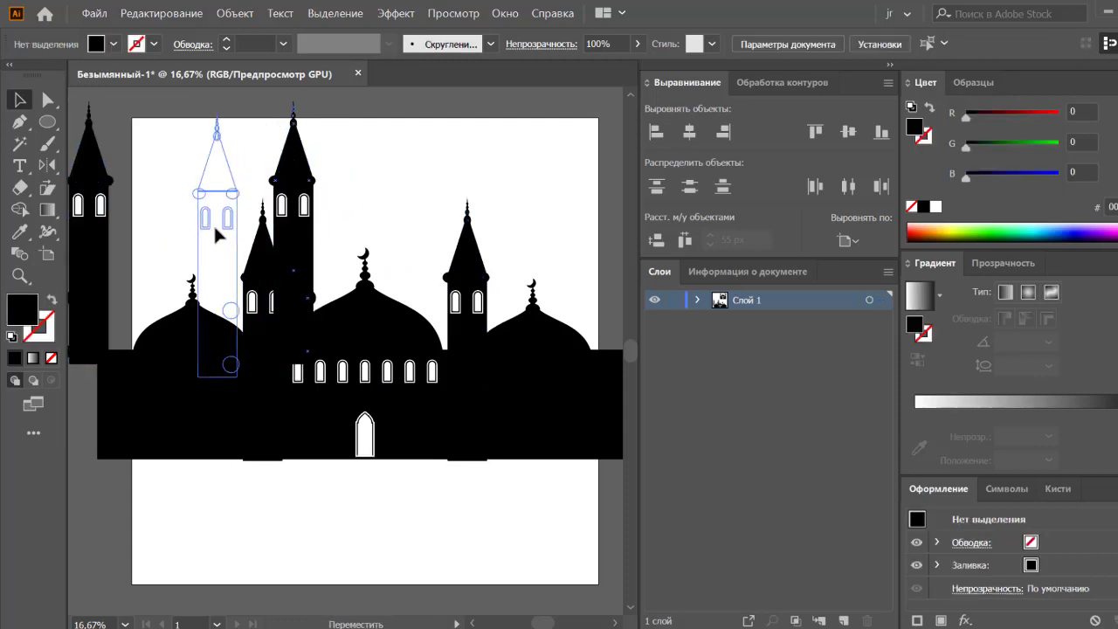
pyautogui.moveTo(101, 123); pyautogui.dragTo(152, 205)
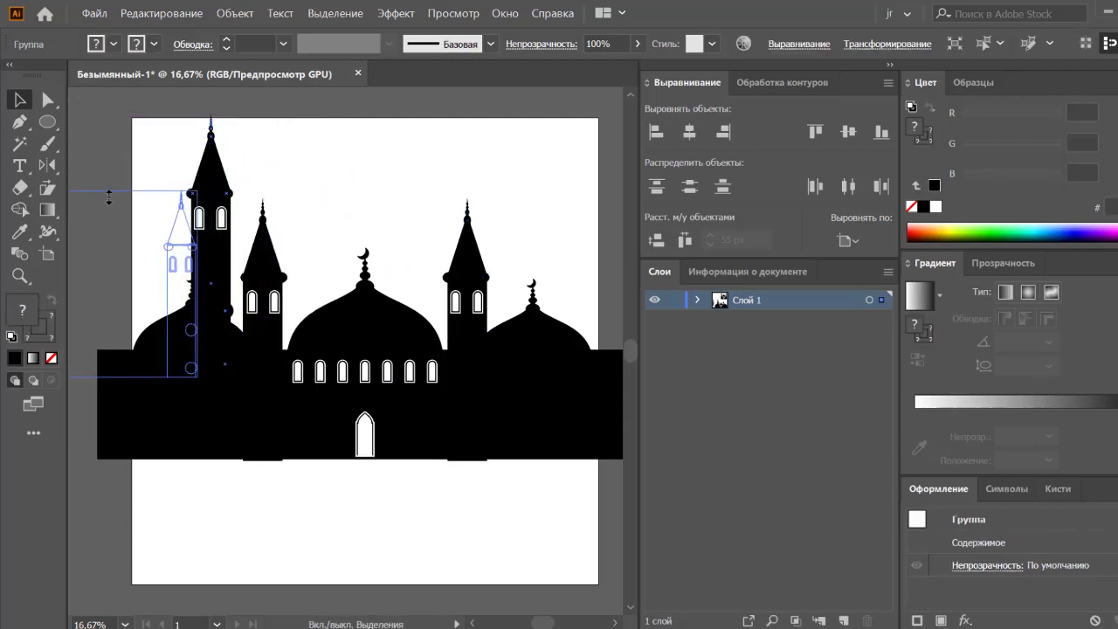
pyautogui.moveTo(167, 268); pyautogui.dragTo(115, 249)
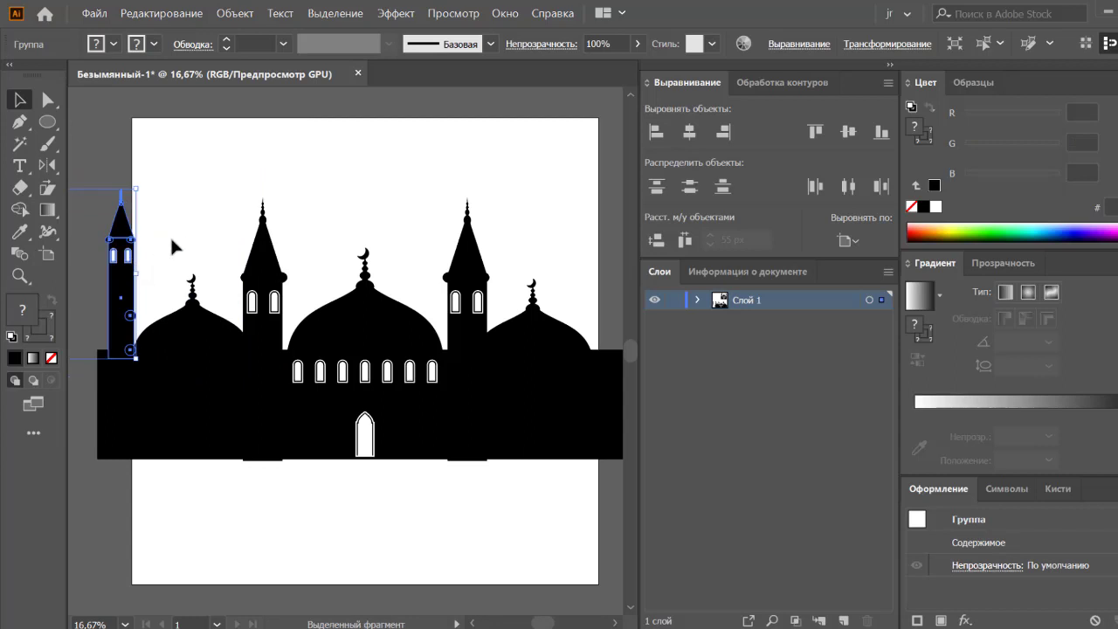
pyautogui.rightClick(122, 244)
pyautogui.click(183, 340)
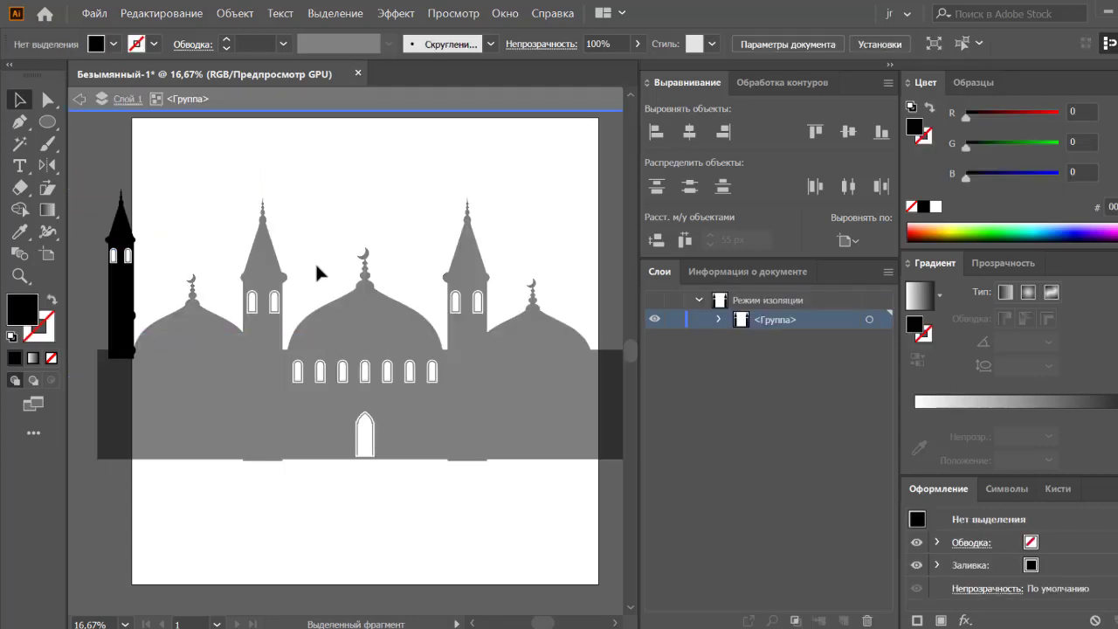
# Move one of the slim minarets to the artboard's right edge
pyautogui.hotkey('ctrl', '-')
pyautogui.moveTo(109, 234); pyautogui.dragTo(155, 237)
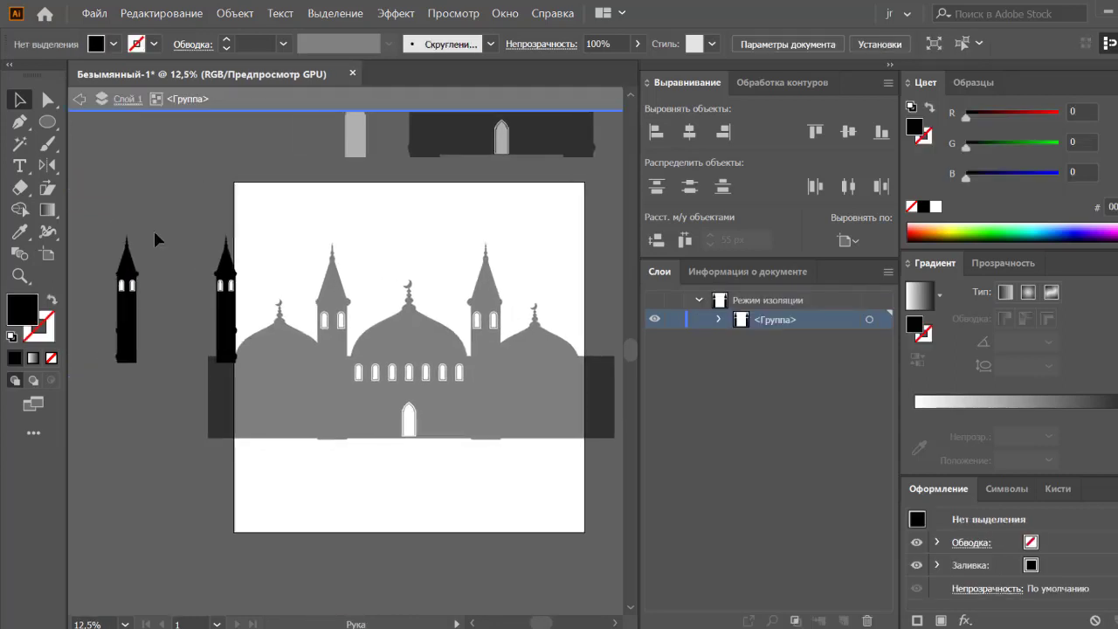
pyautogui.click(127, 330)
pyautogui.moveTo(127, 330)
pyautogui.mouseDown()
pyautogui.moveTo(599, 332)
pyautogui.moveTo(588, 325)
pyautogui.mouseUp()
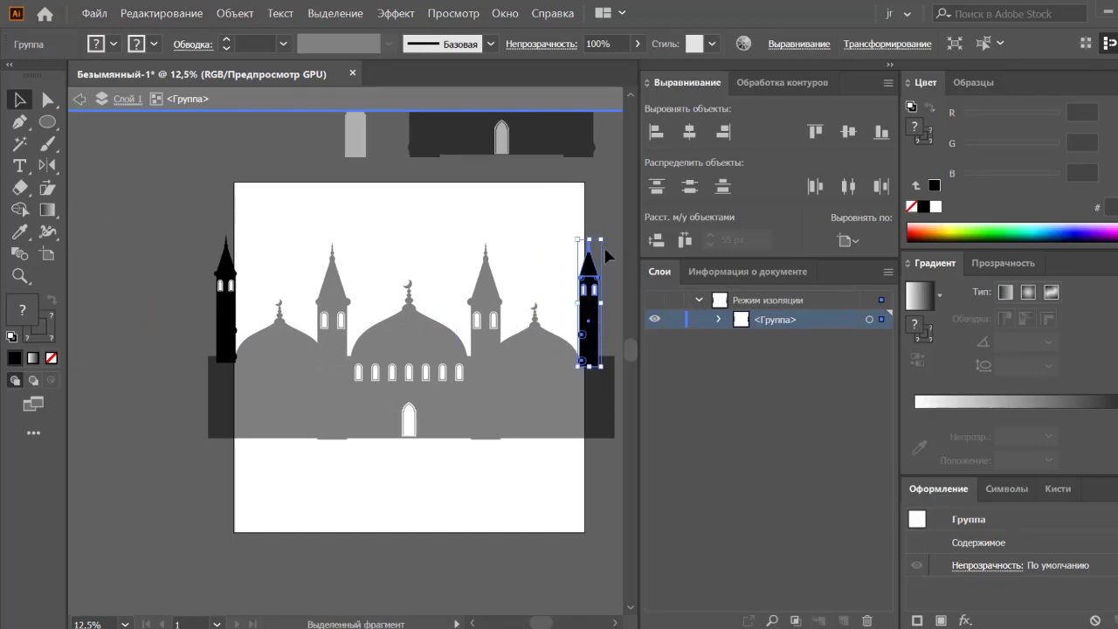
pyautogui.doubleClick(545, 224)
# Shrink the small right side dome slightly
pyautogui.click(536, 354)
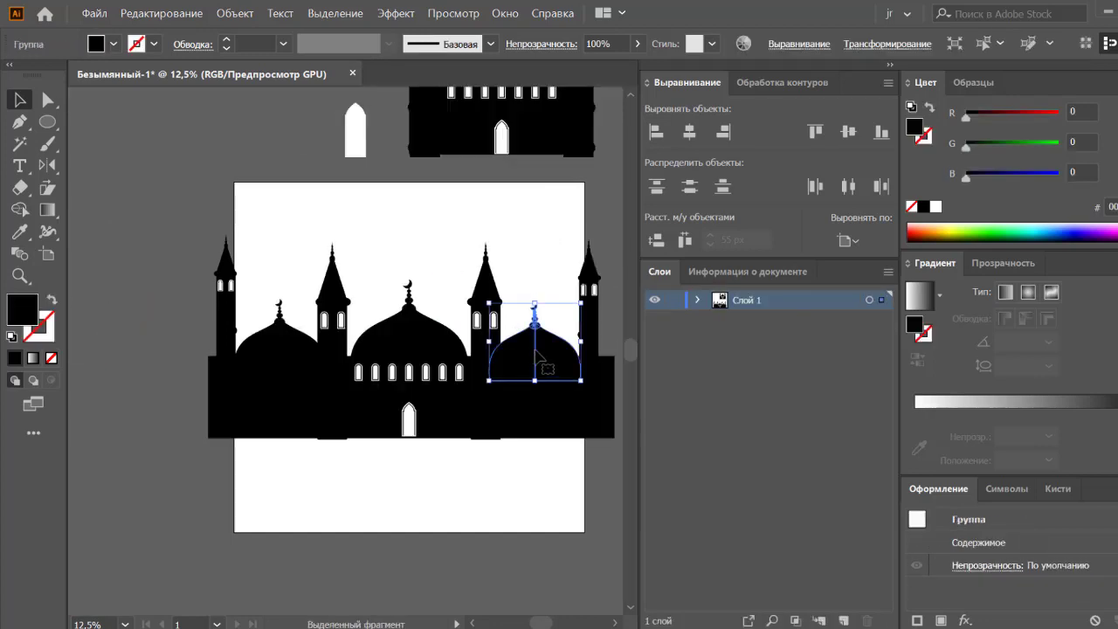
pyautogui.moveTo(577, 309); pyautogui.dragTo(571, 313)
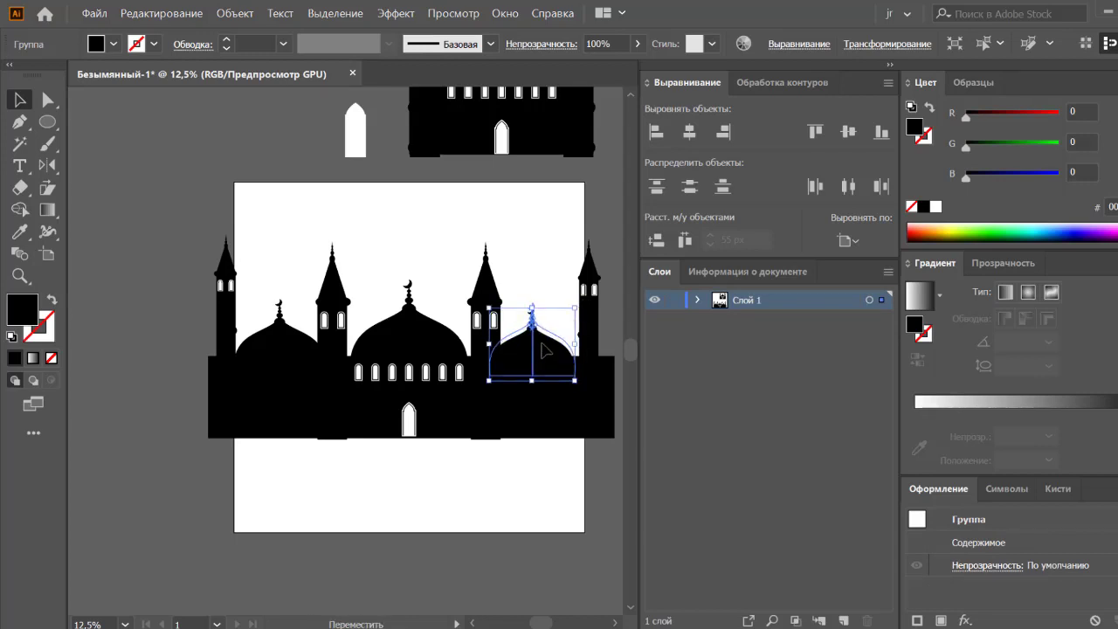
pyautogui.click(436, 339)
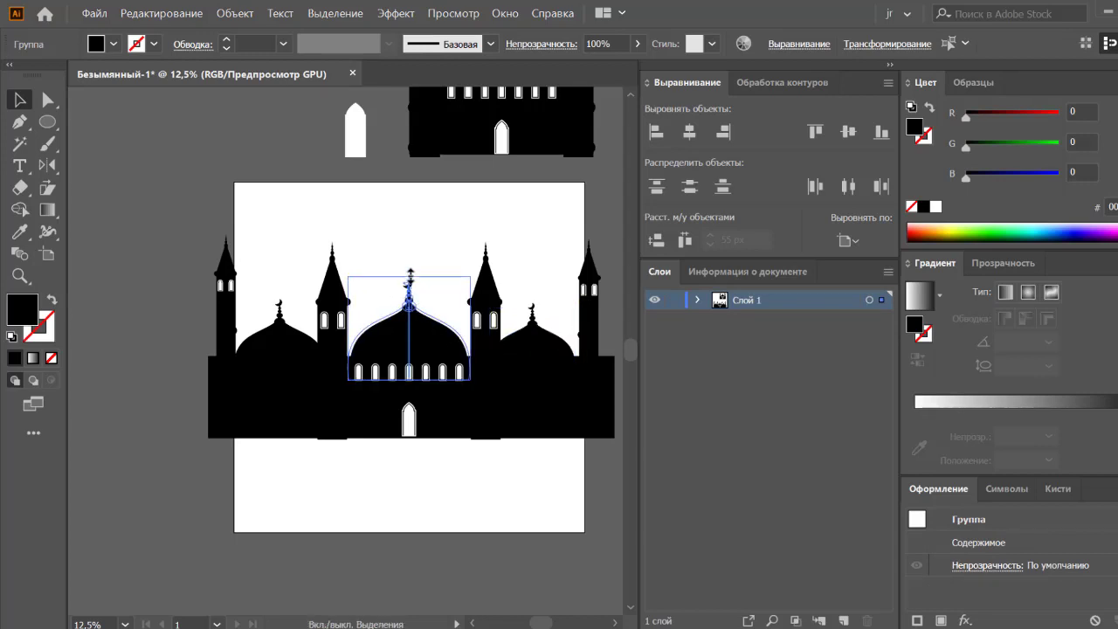
# Shrink the small left side dome
pyautogui.click(401, 240)
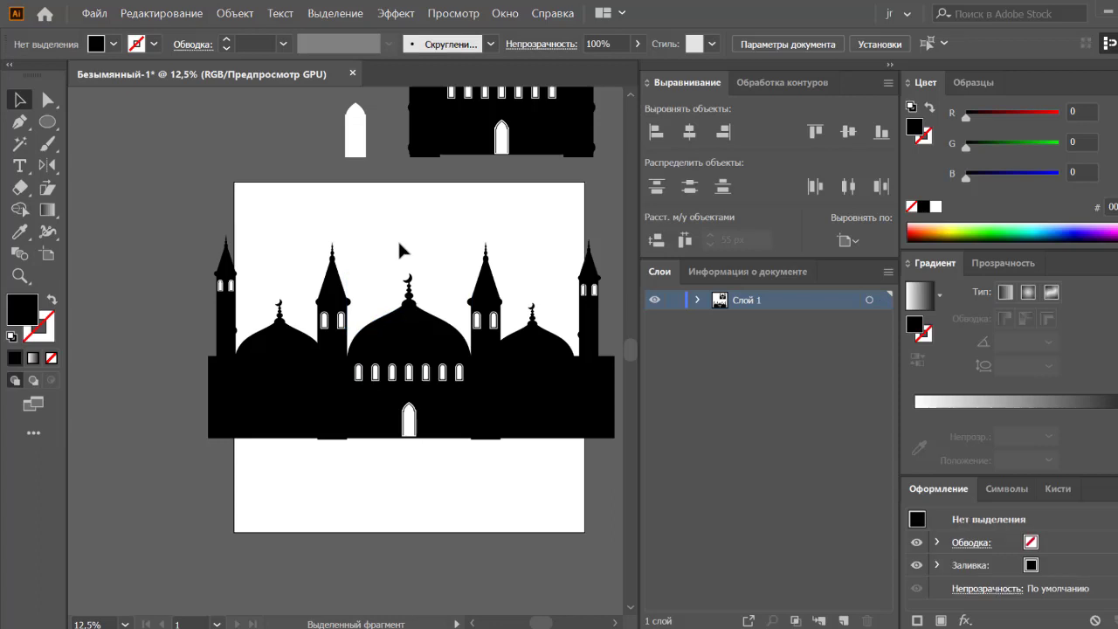
pyautogui.moveTo(474, 479); pyautogui.dragTo(414, 481)
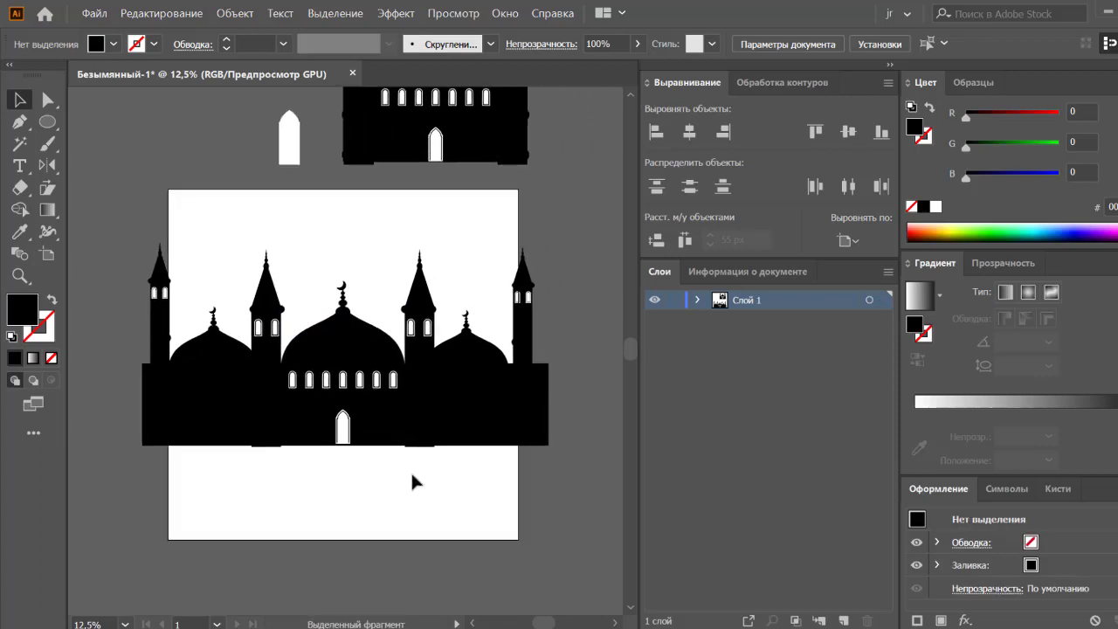
pyautogui.click(218, 349)
pyautogui.moveTo(168, 308); pyautogui.dragTo(182, 324)
pyautogui.click(179, 323)
# Ungroup the two outer minarets
pyautogui.rightClick(186, 300)
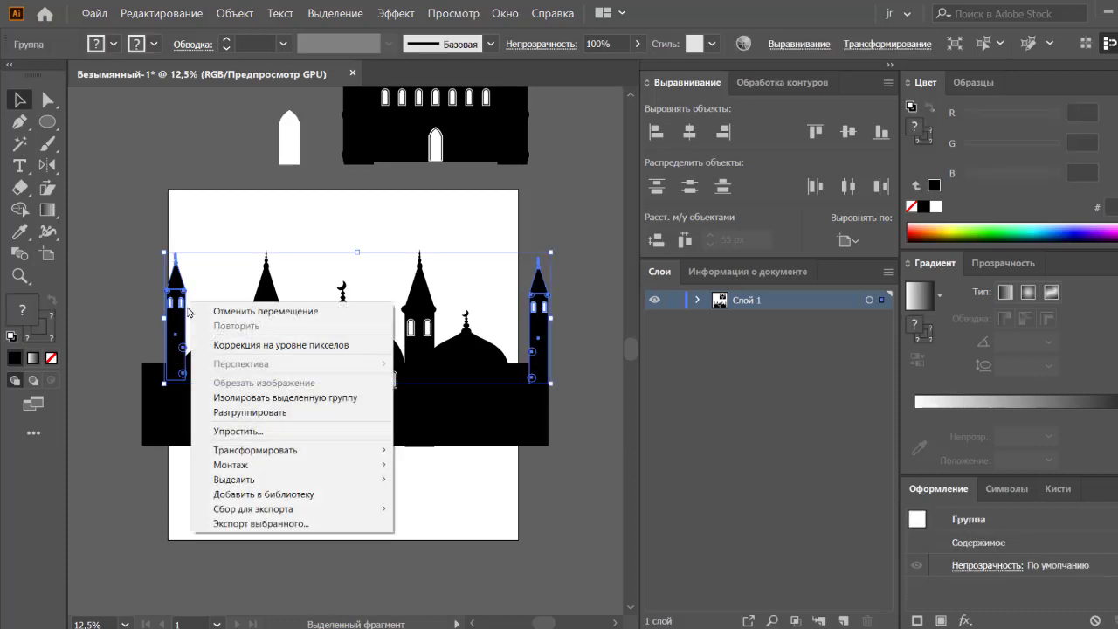
pyautogui.click(233, 398)
pyautogui.rightClick(181, 302)
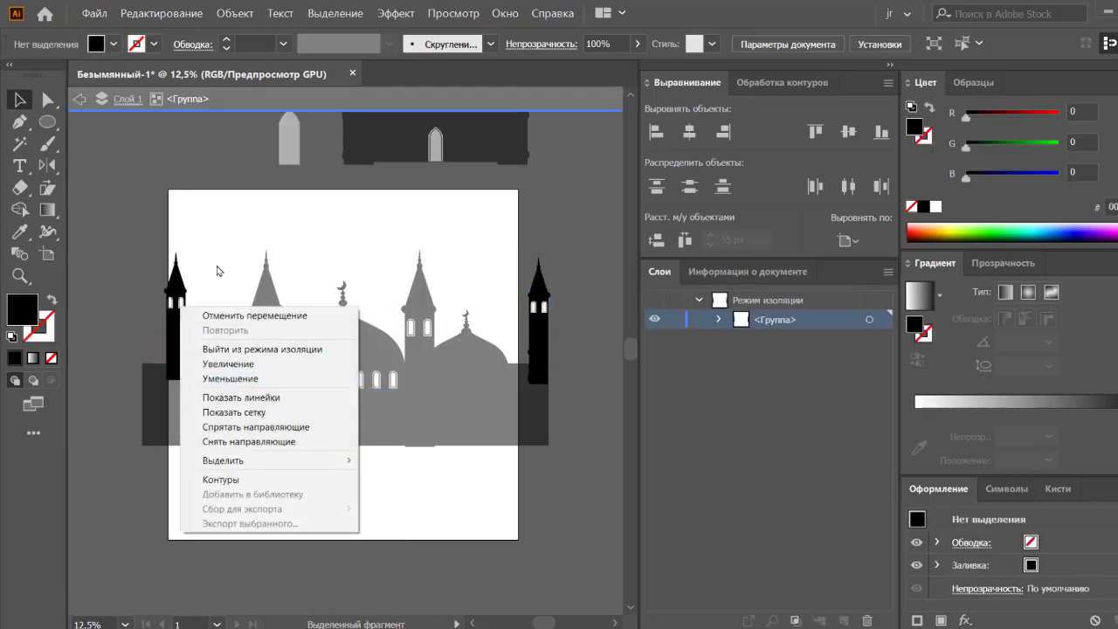
pyautogui.click(229, 343)
pyautogui.rightClick(193, 295)
pyautogui.click(224, 403)
pyautogui.doubleClick(220, 288)
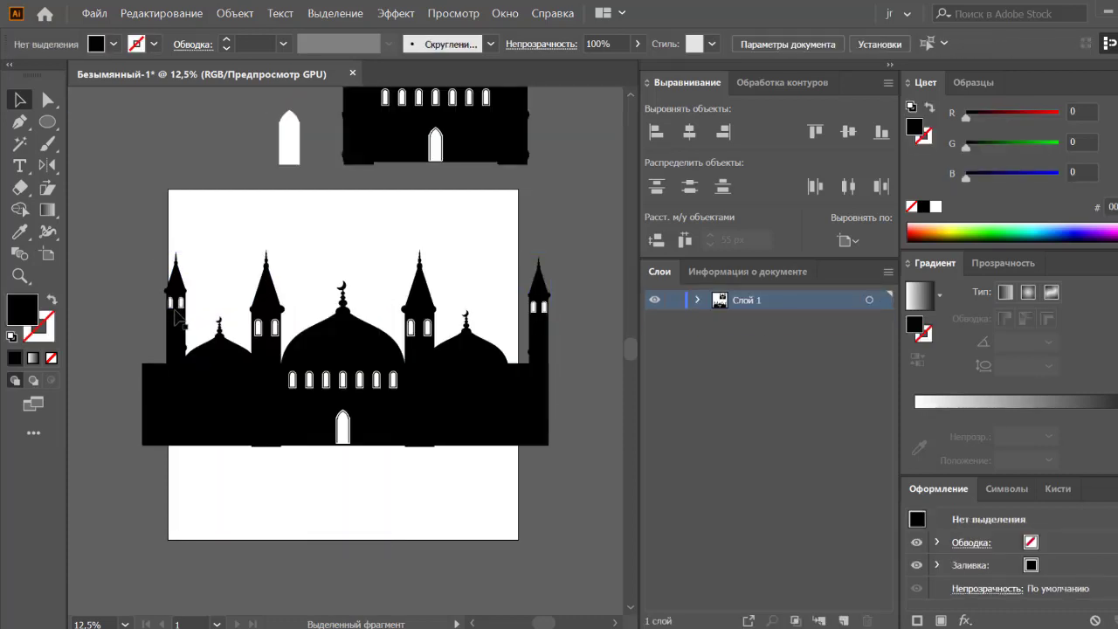
pyautogui.rightClick(174, 301)
pyautogui.click(228, 417)
# Nudge the right-edge minaret slightly left, toward the side dome
pyautogui.click(179, 305)
pyautogui.rightClick(179, 305)
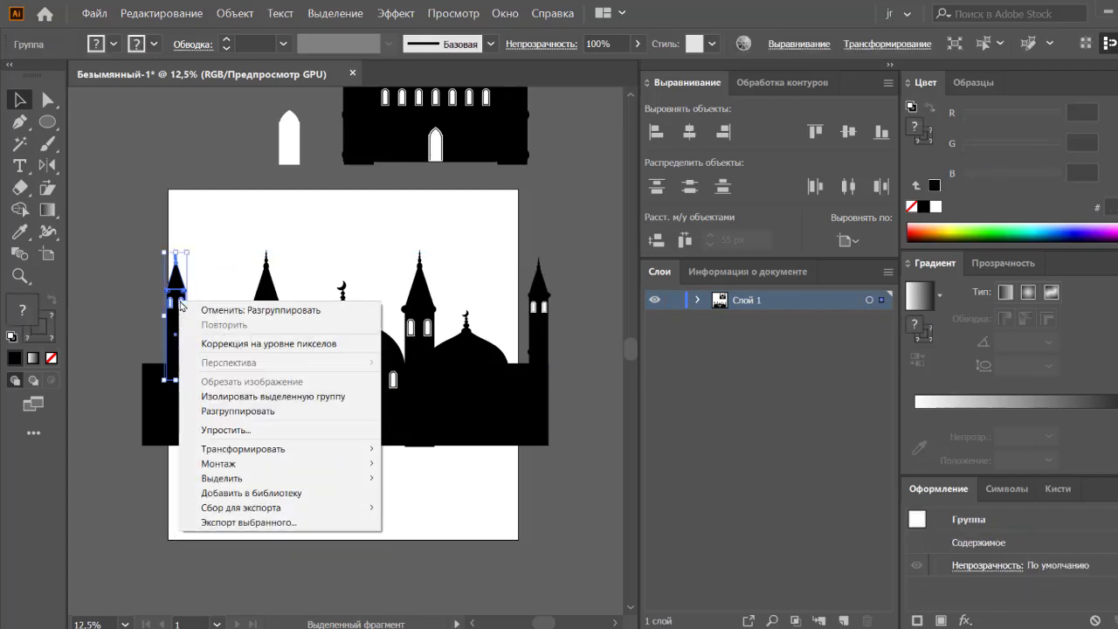
pyautogui.click(226, 278)
pyautogui.moveTo(541, 347); pyautogui.dragTo(520, 348)
pyautogui.click(550, 341)
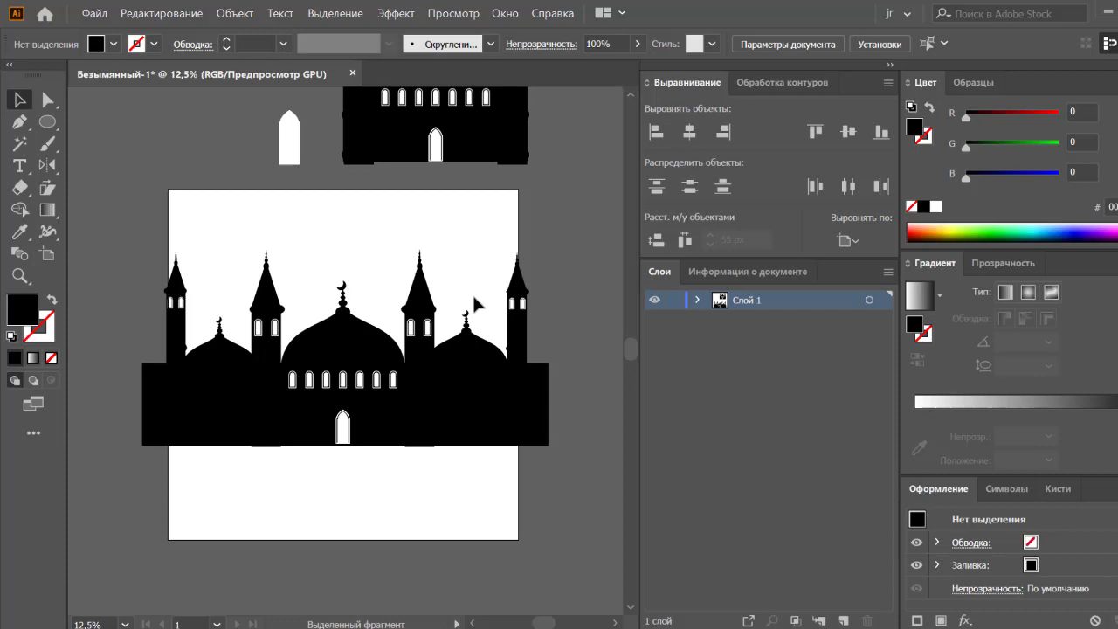
pyautogui.click(421, 309)
# Raise the central dome-and-minarets group higher above the base
pyautogui.moveTo(425, 328); pyautogui.dragTo(425, 290)
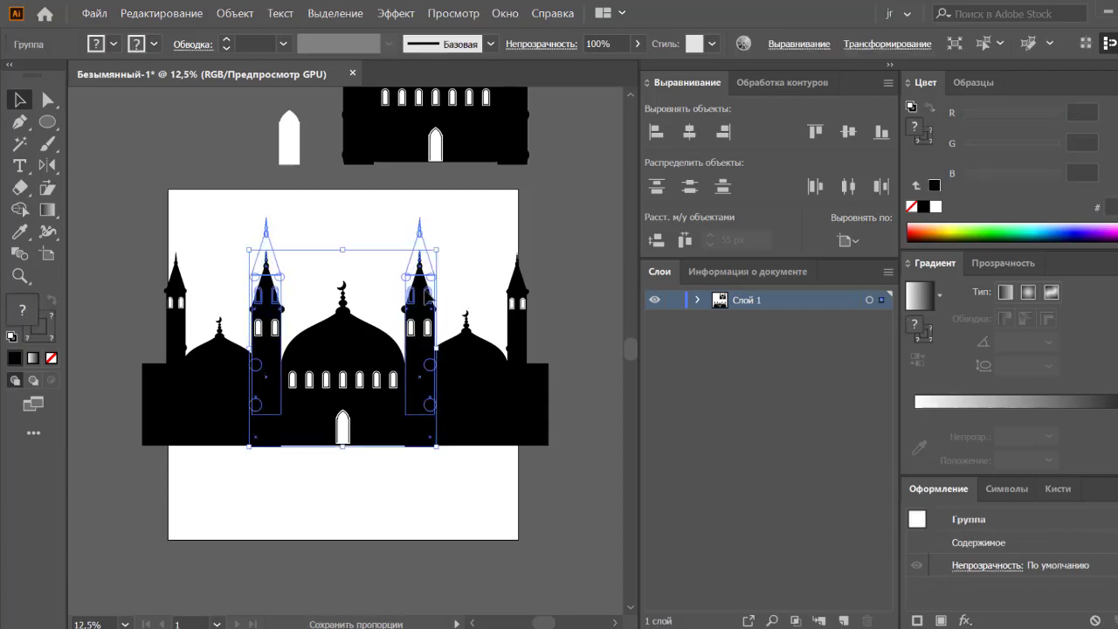
pyautogui.click(370, 257)
pyautogui.scroll(3, 375, 269)
pyautogui.scroll(1, 376, 269)
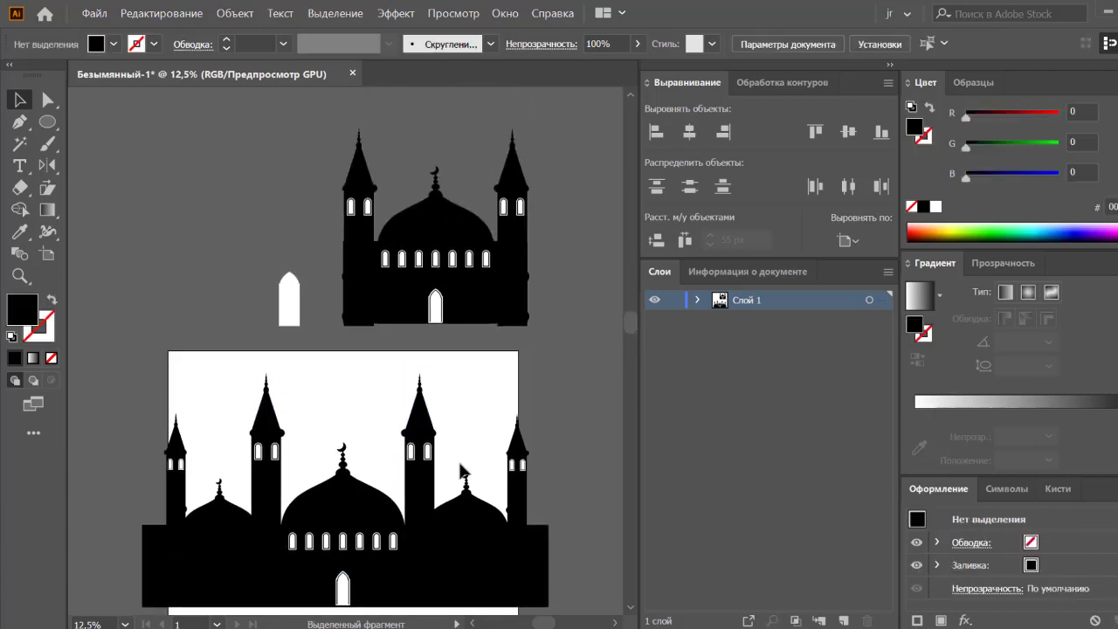
pyautogui.scroll(-3, 436, 367)
# Narrow the central two-minaret group and centre it horizontally on the artboard
pyautogui.click(428, 345)
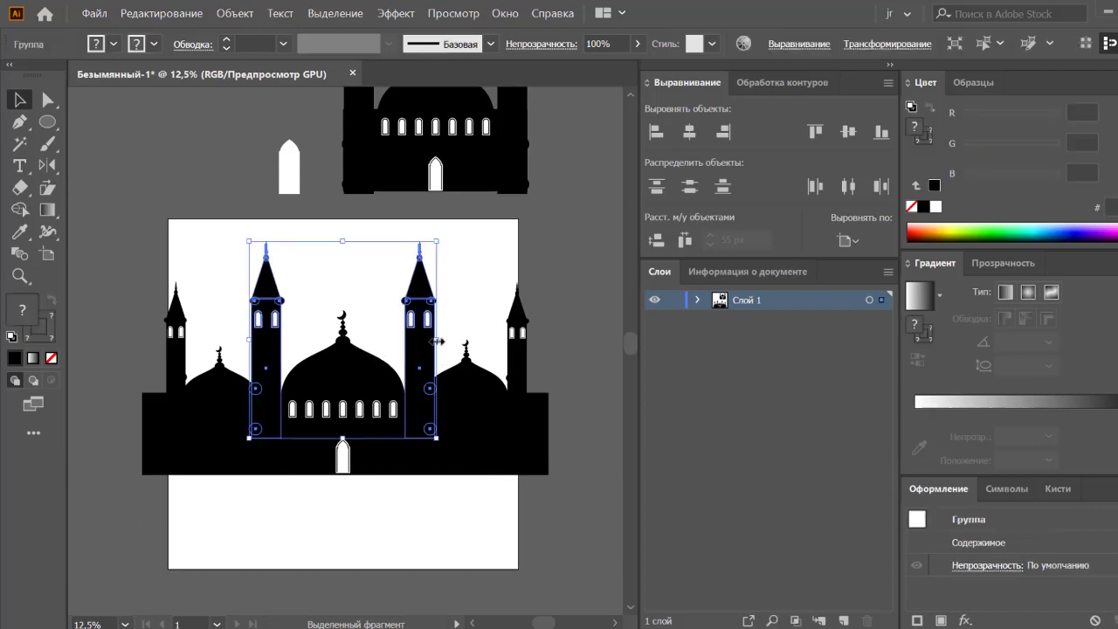
pyautogui.moveTo(437, 341); pyautogui.dragTo(425, 341)
pyautogui.rightClick(425, 338)
pyautogui.click(515, 435)
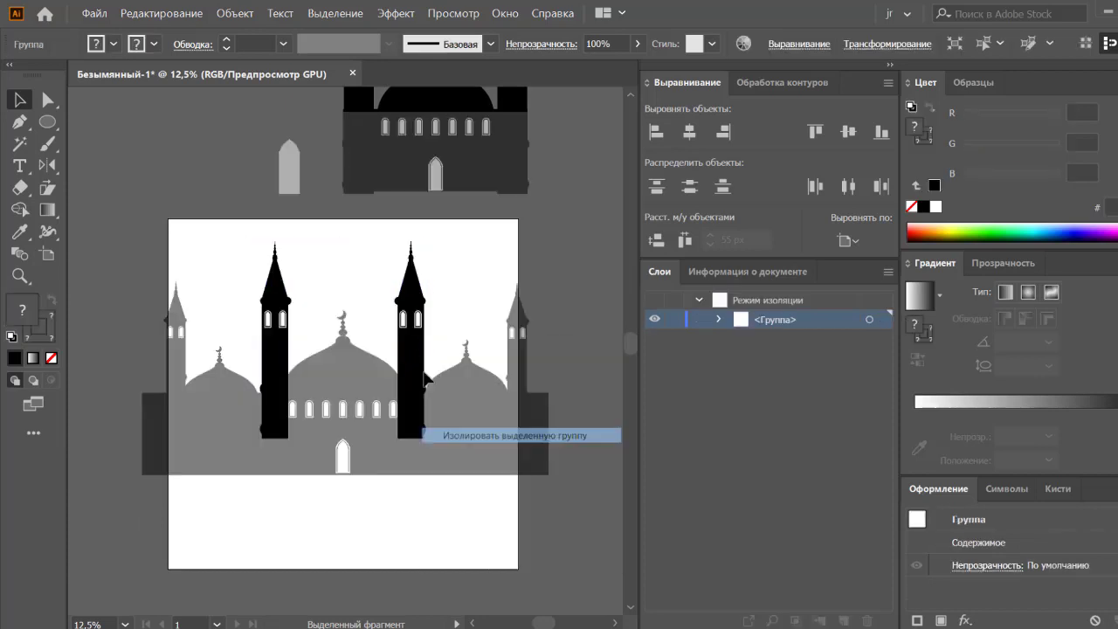
pyautogui.click(423, 373)
pyautogui.doubleClick(543, 288)
pyautogui.click(688, 131)
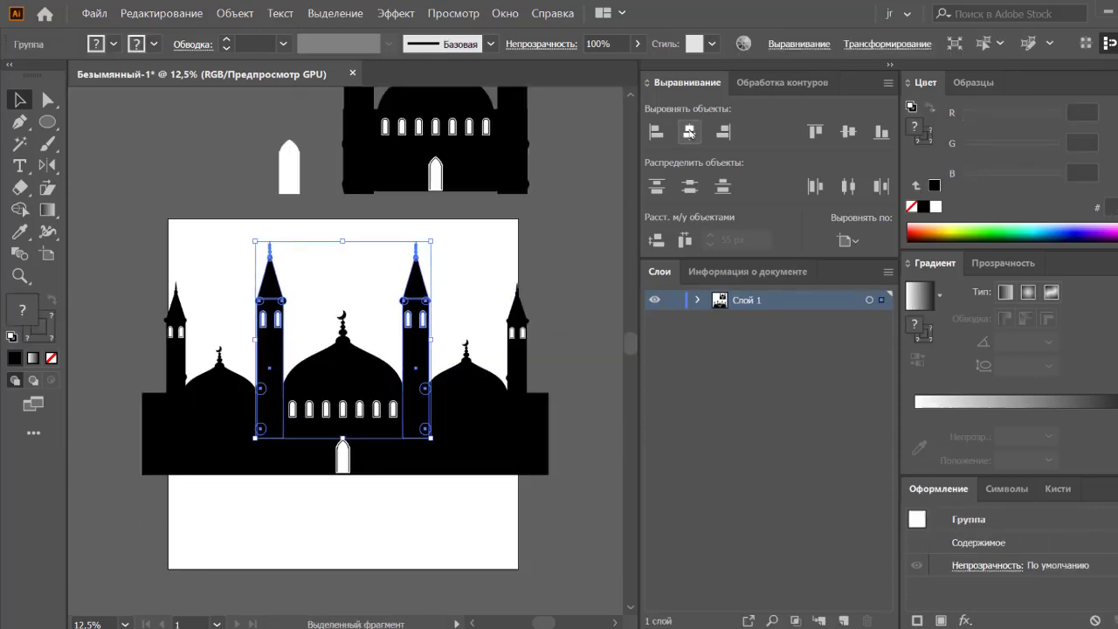
pyautogui.click(612, 293)
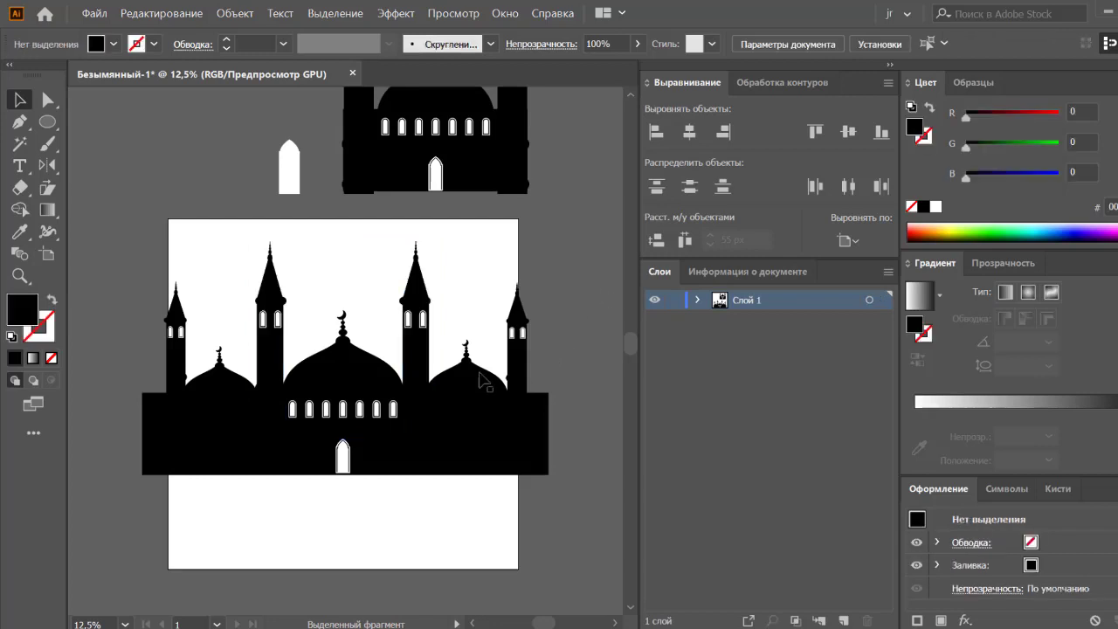
# Shift the small right dome further right
pyautogui.moveTo(481, 379)
pyautogui.mouseDown()
pyautogui.moveTo(552, 360)
pyautogui.moveTo(540, 372)
pyautogui.mouseUp()
pyautogui.click(539, 410)
pyautogui.click(515, 371)
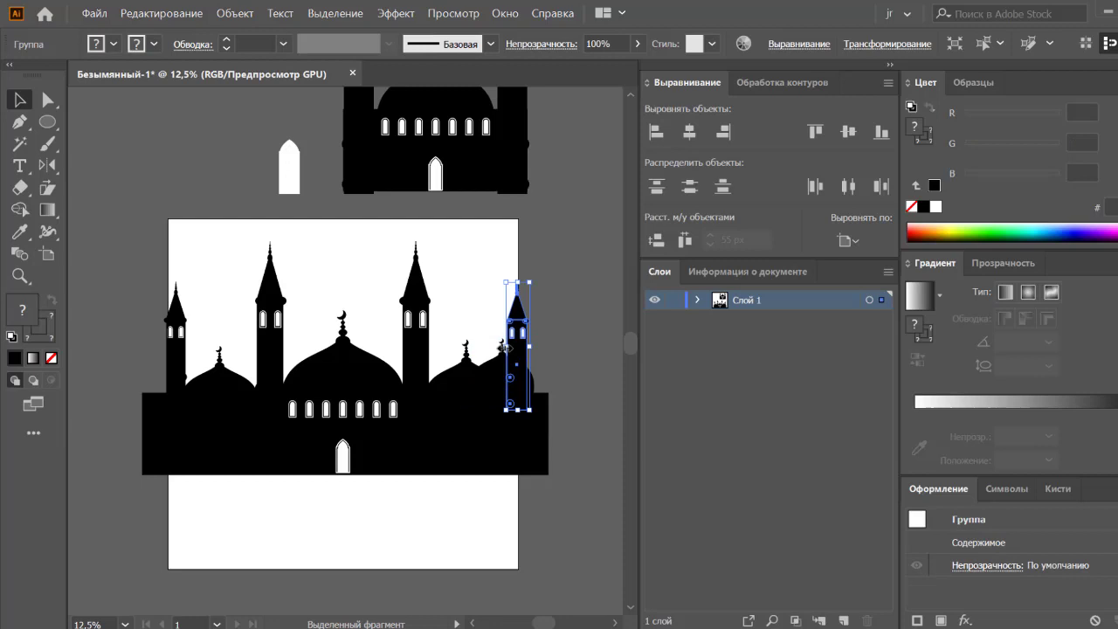
# Move the right outer minaret toward the edge and raise the right small dome slightly
pyautogui.click(569, 354)
pyautogui.moveTo(521, 350); pyautogui.dragTo(535, 349)
pyautogui.click(484, 371)
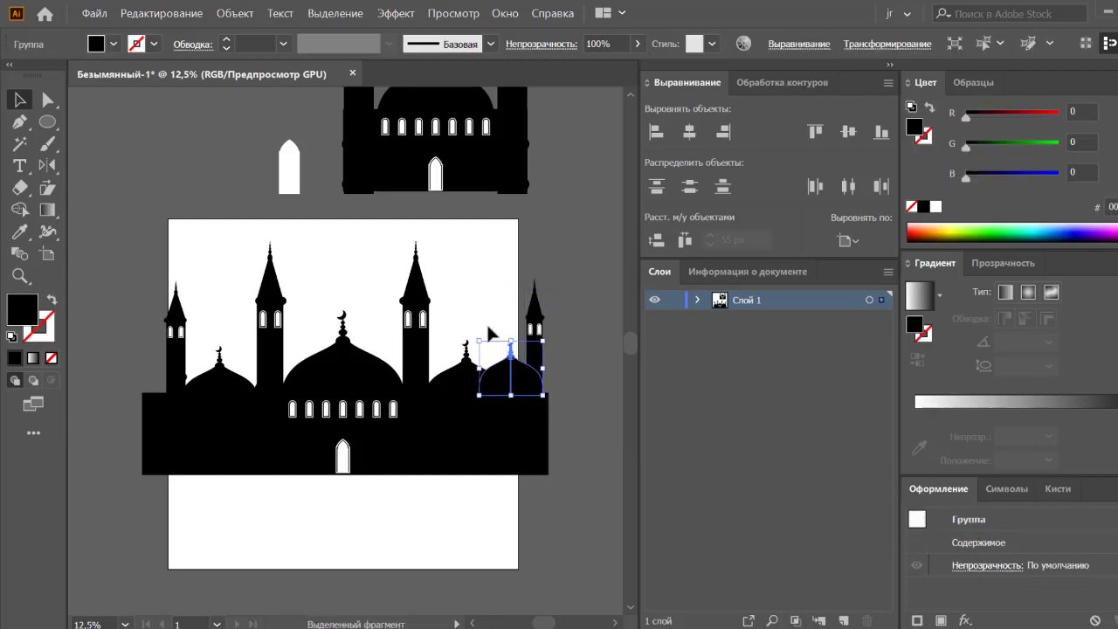
pyautogui.moveTo(465, 374); pyautogui.dragTo(465, 365)
pyautogui.click(474, 324)
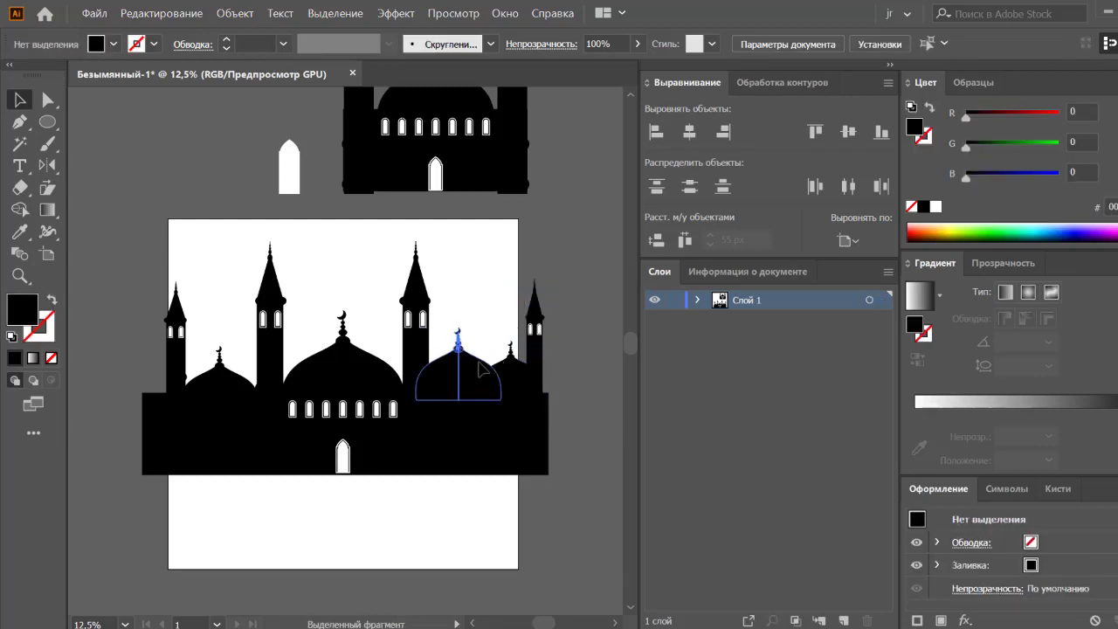
pyautogui.click(485, 358)
pyautogui.click(498, 316)
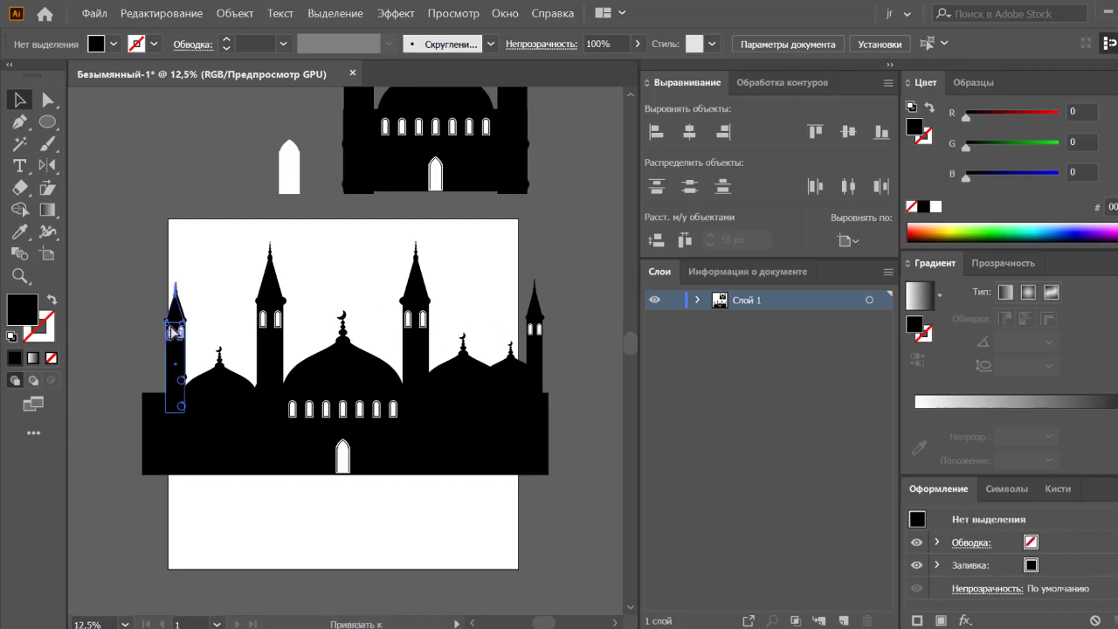
# Shift the left outer minaret slightly left
pyautogui.click(177, 336)
pyautogui.moveTo(186, 341); pyautogui.dragTo(183, 340)
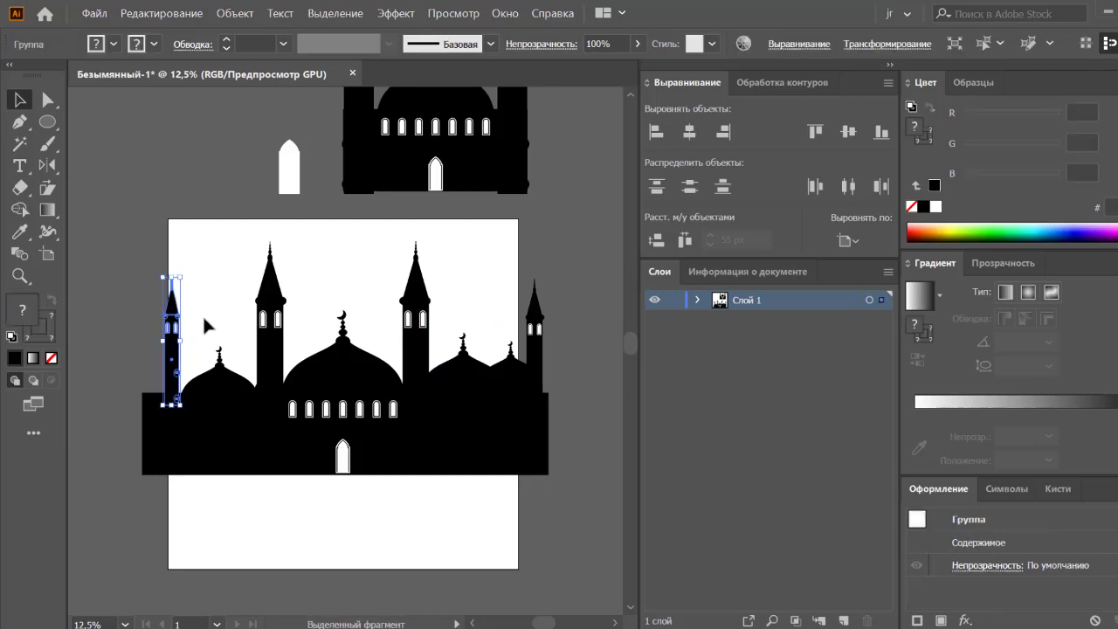
pyautogui.click(209, 319)
# Narrow the central minaret pair and centre it horizontally on the artboard
pyautogui.click(268, 337)
pyautogui.moveTo(252, 340); pyautogui.dragTo(267, 340)
pyautogui.rightClick(271, 339)
pyautogui.click(366, 434)
pyautogui.click(277, 349)
pyautogui.press('Escape')
pyautogui.click(682, 136)
pyautogui.click(529, 270)
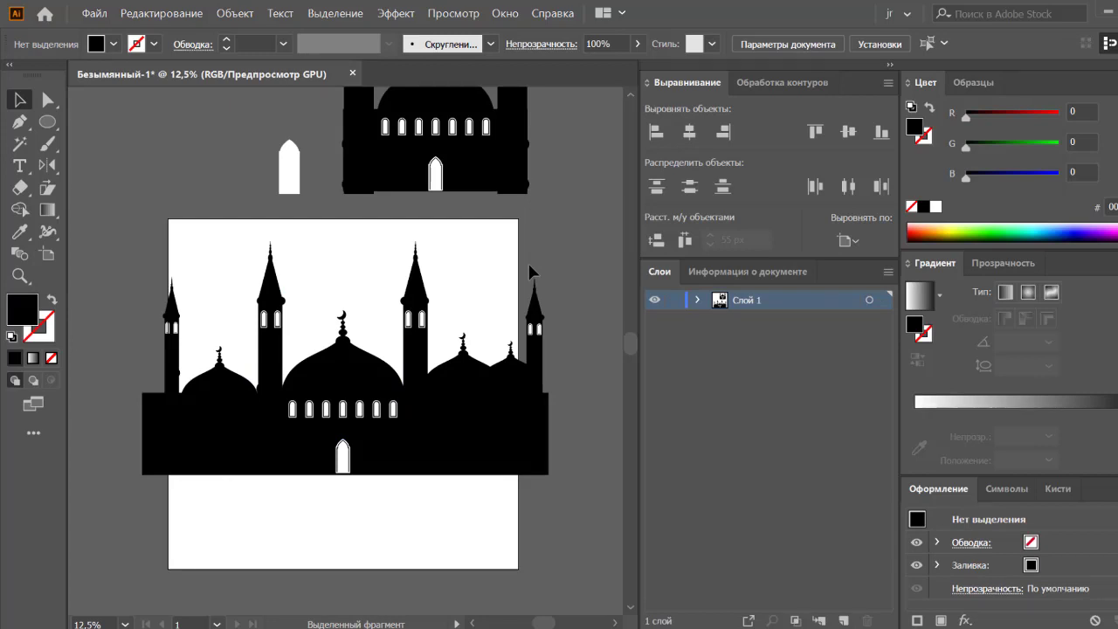
# Select the central dome group and check a single shape inside it
pyautogui.click(351, 379)
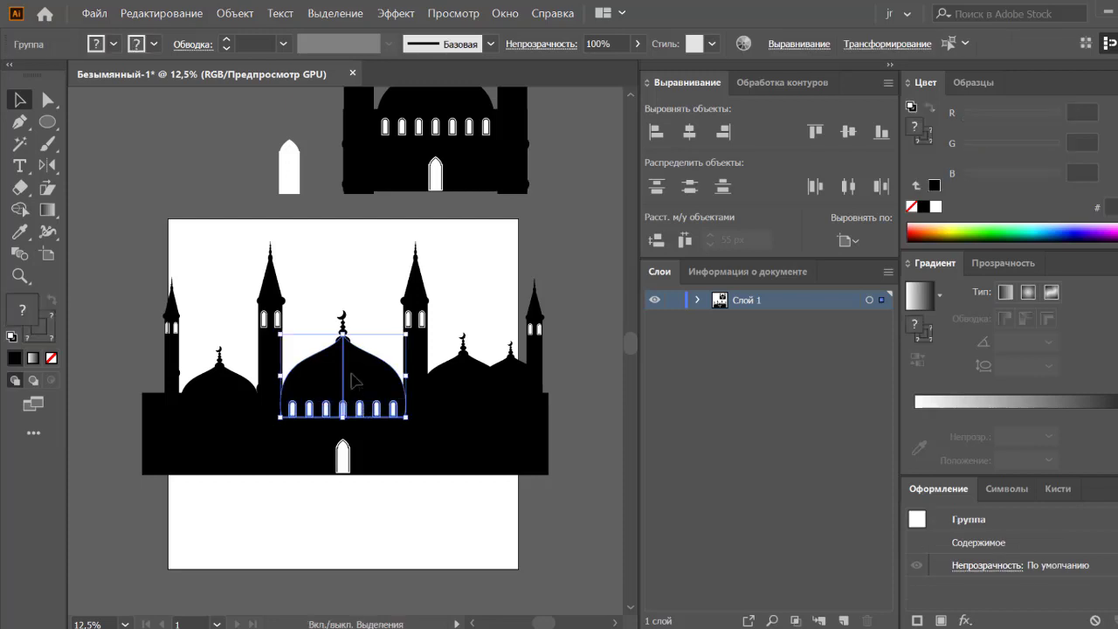
pyautogui.keyDown('ctrl'); pyautogui.click(362, 375); pyautogui.keyUp('ctrl')
pyautogui.click(375, 379)
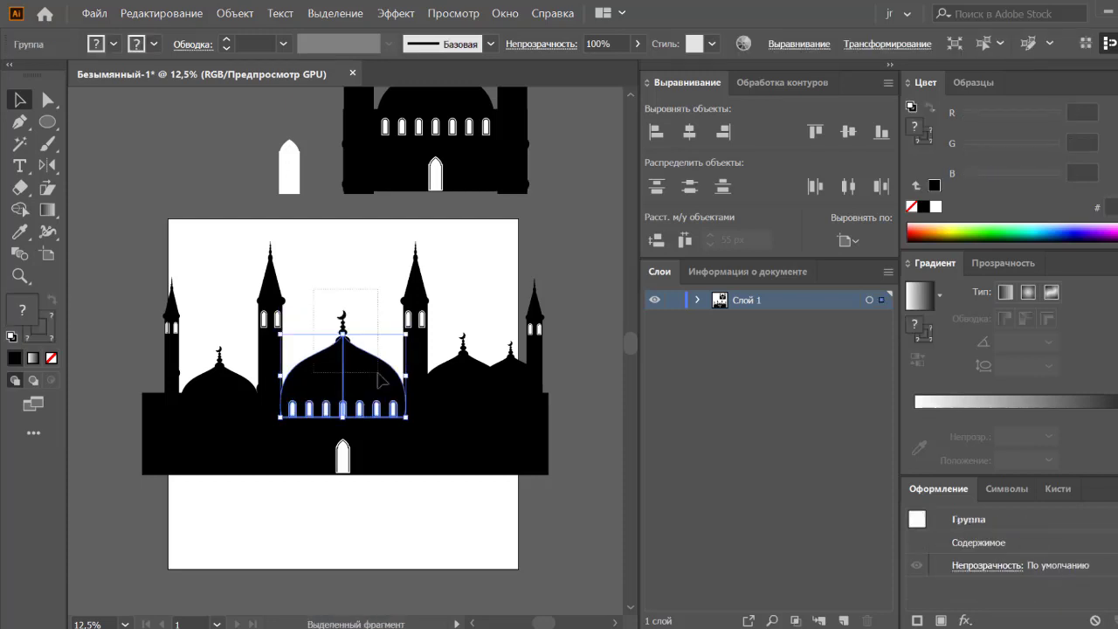
pyautogui.click(362, 322)
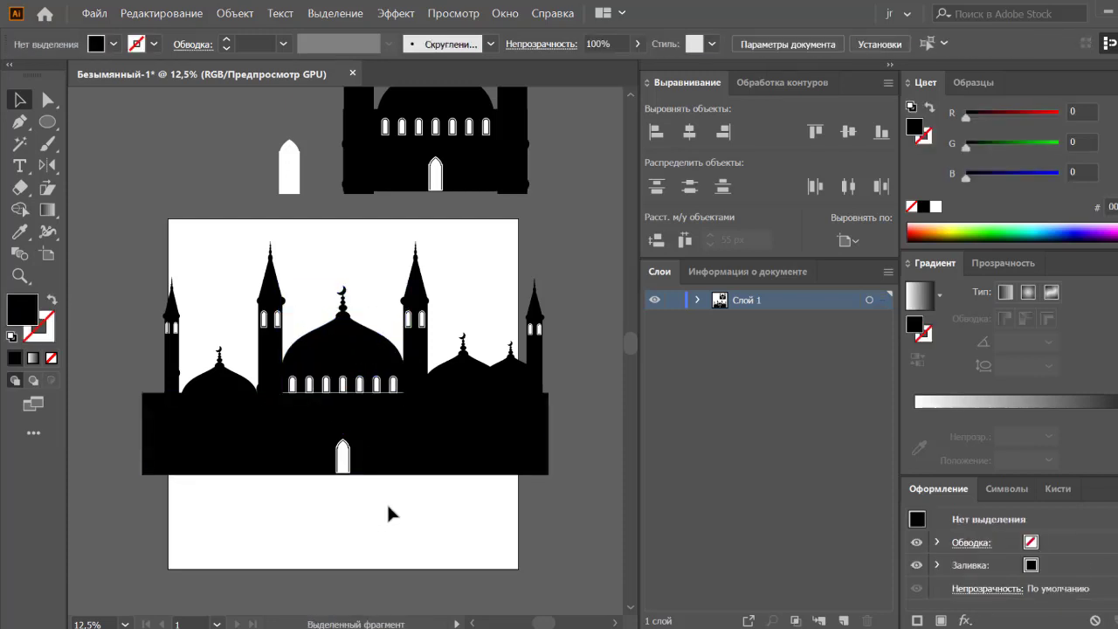
pyautogui.click(363, 358)
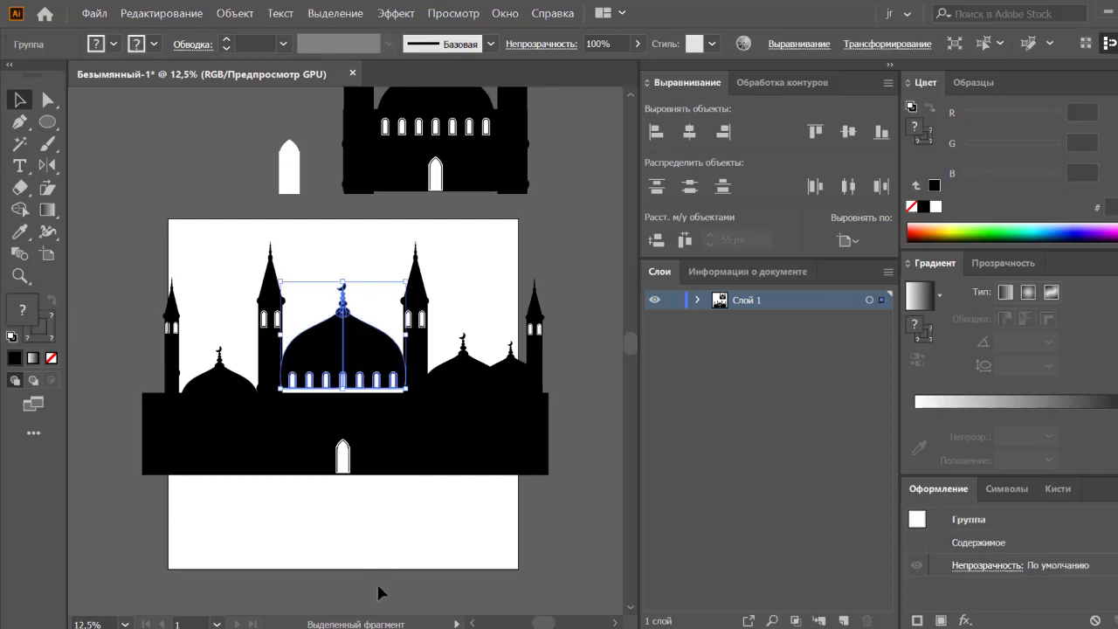
pyautogui.click(376, 544)
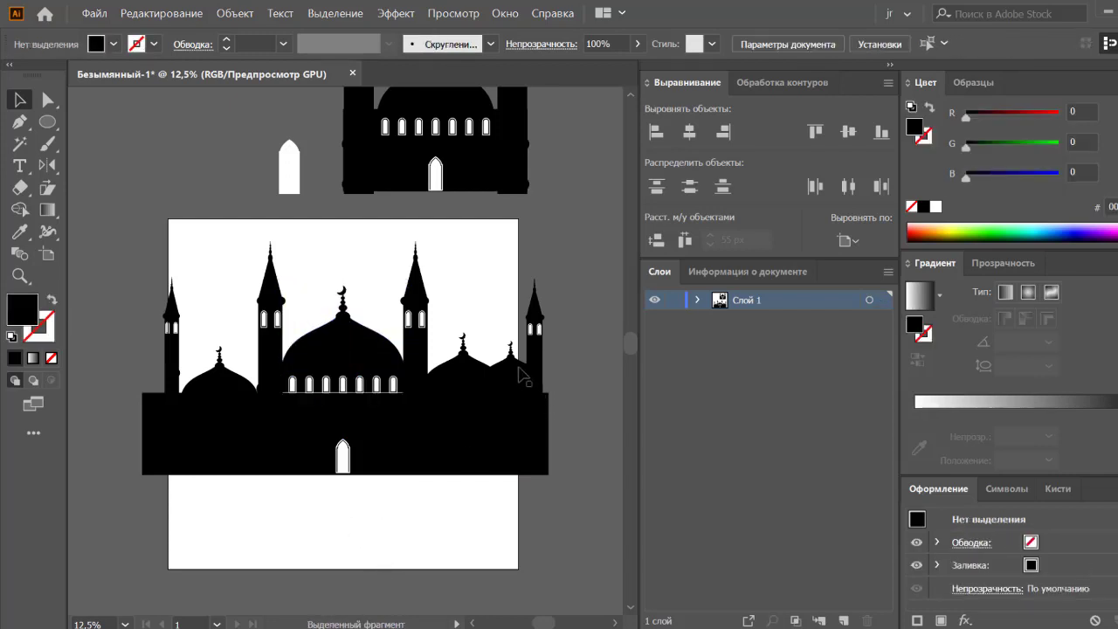
# Nudge the right and left small domes slightly up and toward the middle
pyautogui.moveTo(521, 375); pyautogui.dragTo(517, 368)
pyautogui.click(527, 312)
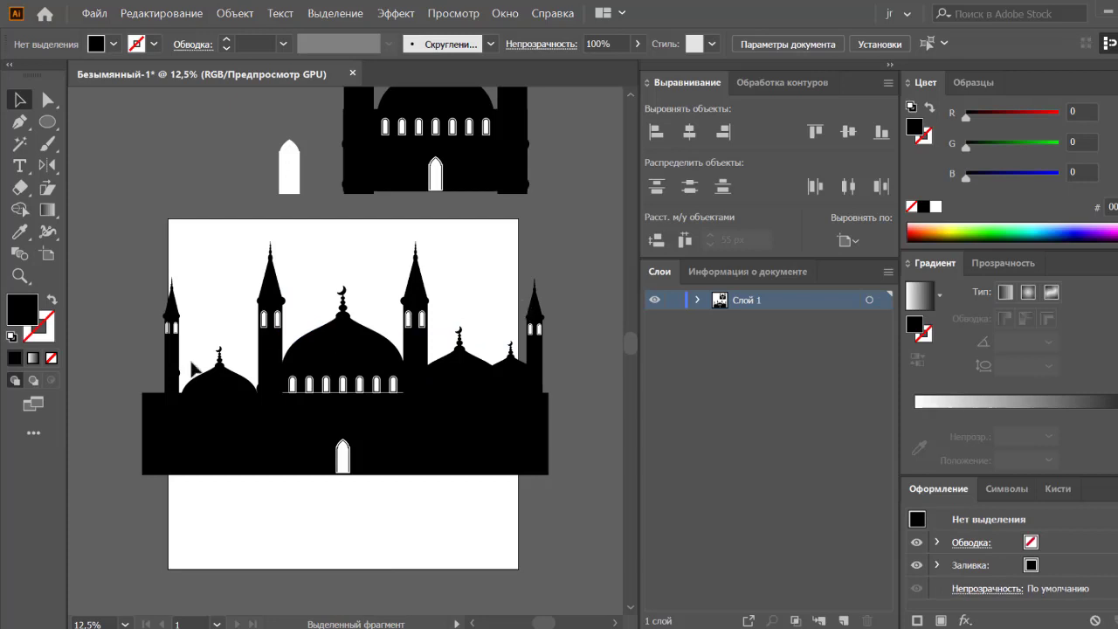
pyautogui.moveTo(194, 369); pyautogui.dragTo(198, 362)
pyautogui.click(214, 320)
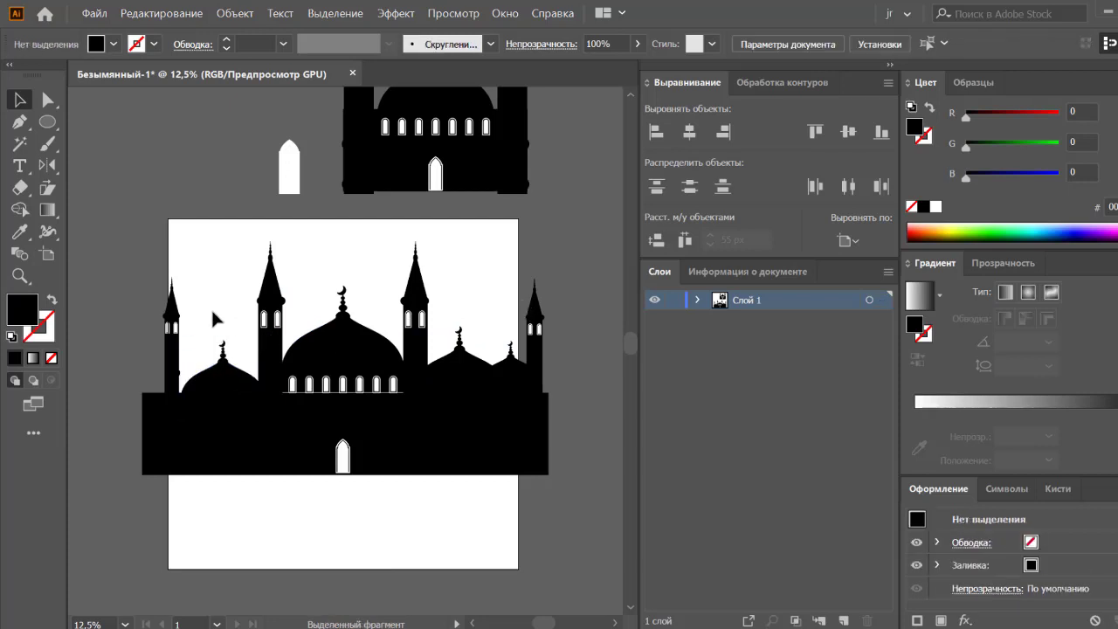
pyautogui.click(267, 346)
# Raise the central minaret pair higher and briefly isolate the pair for editing
pyautogui.moveTo(330, 249); pyautogui.dragTo(330, 222)
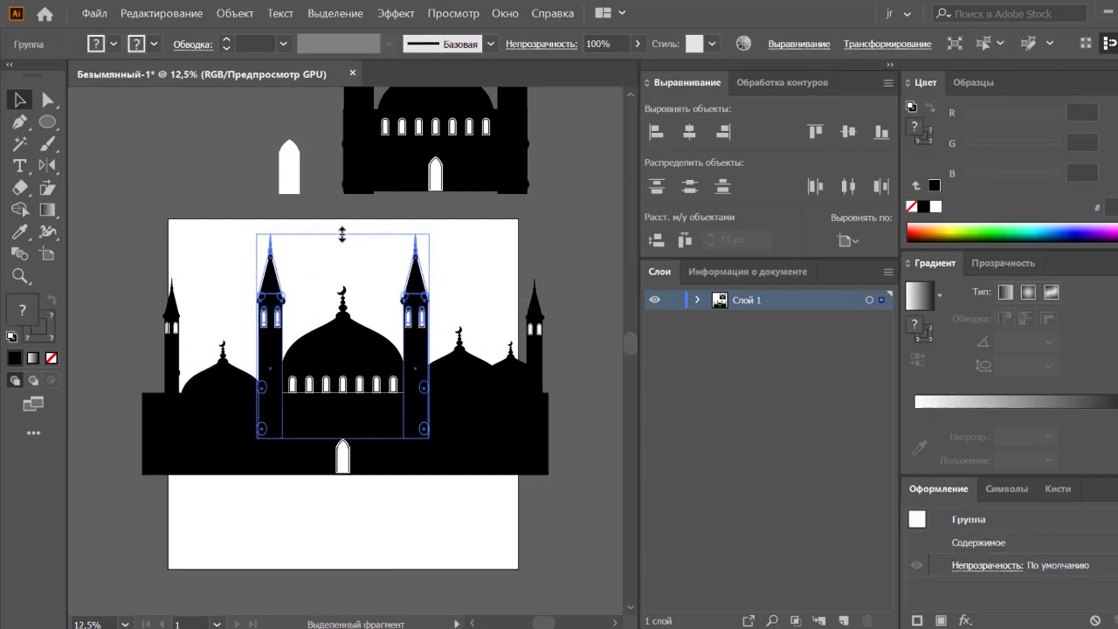
pyautogui.click(345, 227)
pyautogui.click(260, 229)
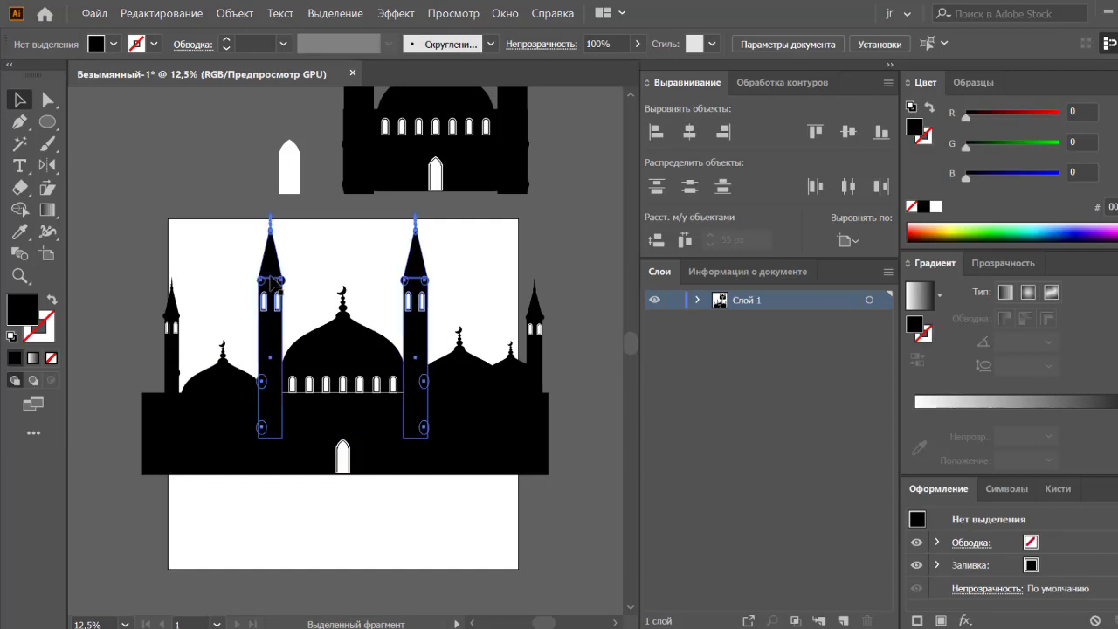
pyautogui.rightClick(258, 210)
pyautogui.click(332, 387)
pyautogui.doubleClick(311, 318)
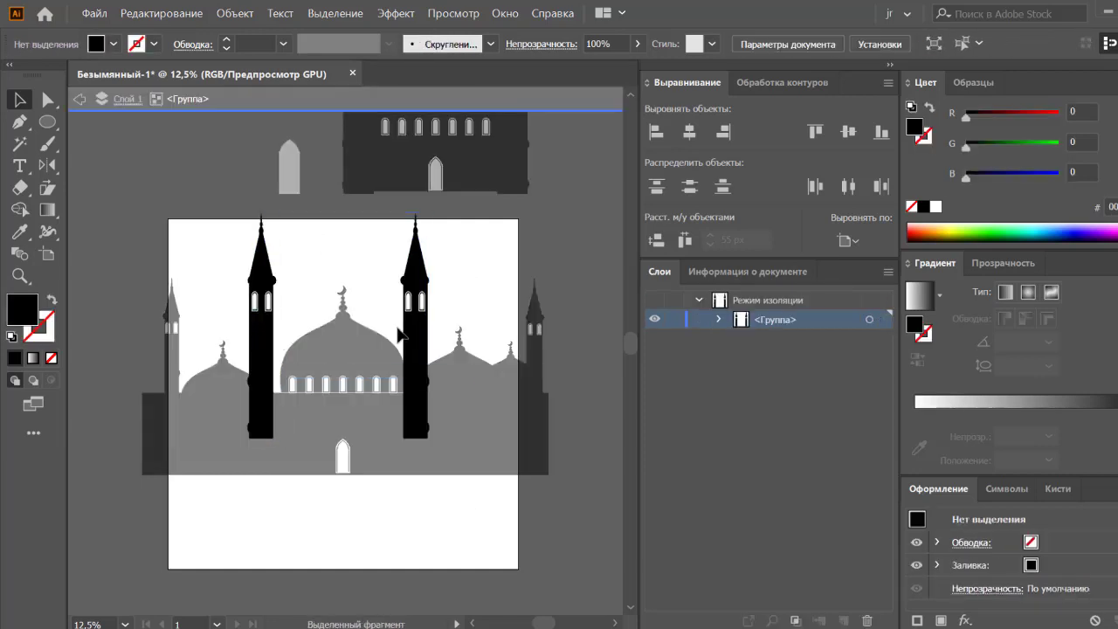
# Isolate the minaret pair again and select the right central minaret
pyautogui.click(534, 252)
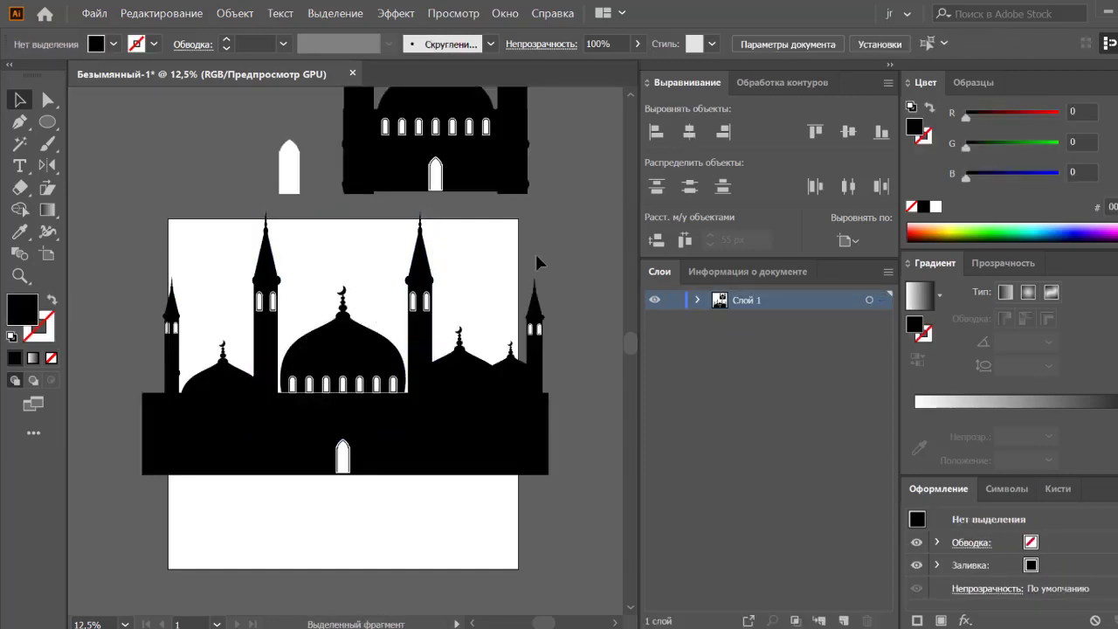
pyautogui.rightClick(428, 303)
pyautogui.click(521, 397)
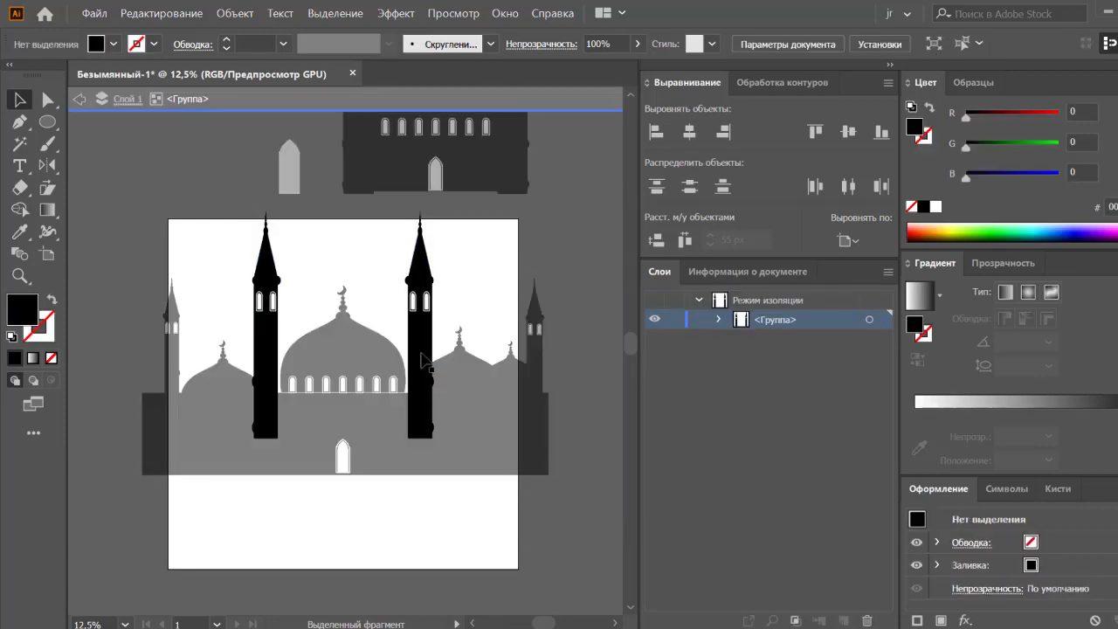
pyautogui.click(417, 367)
pyautogui.doubleClick(300, 324)
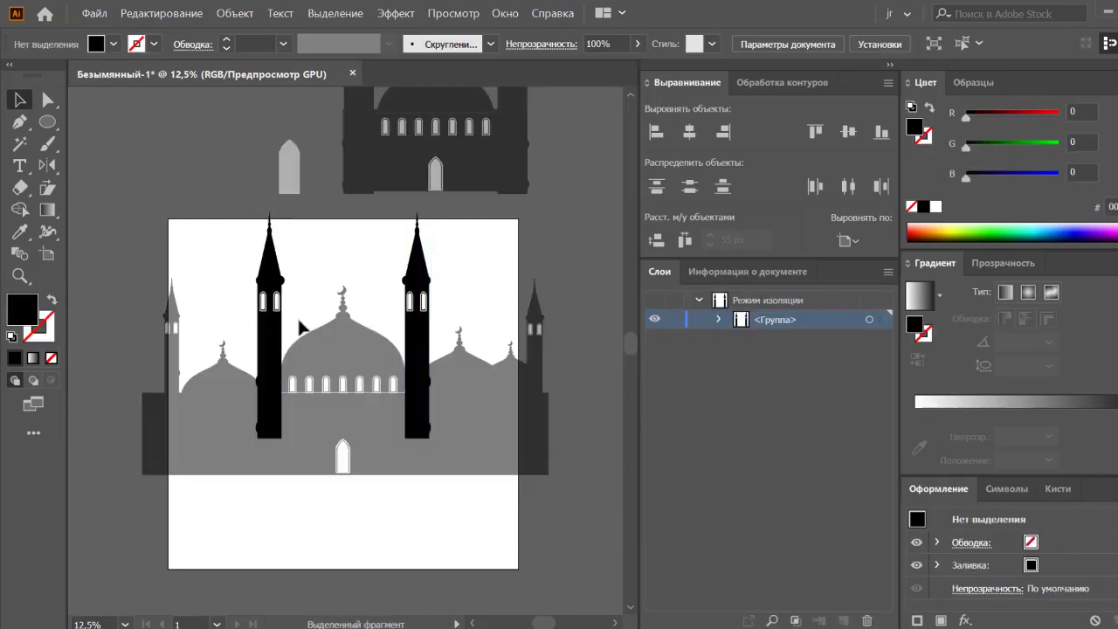
pyautogui.click(584, 253)
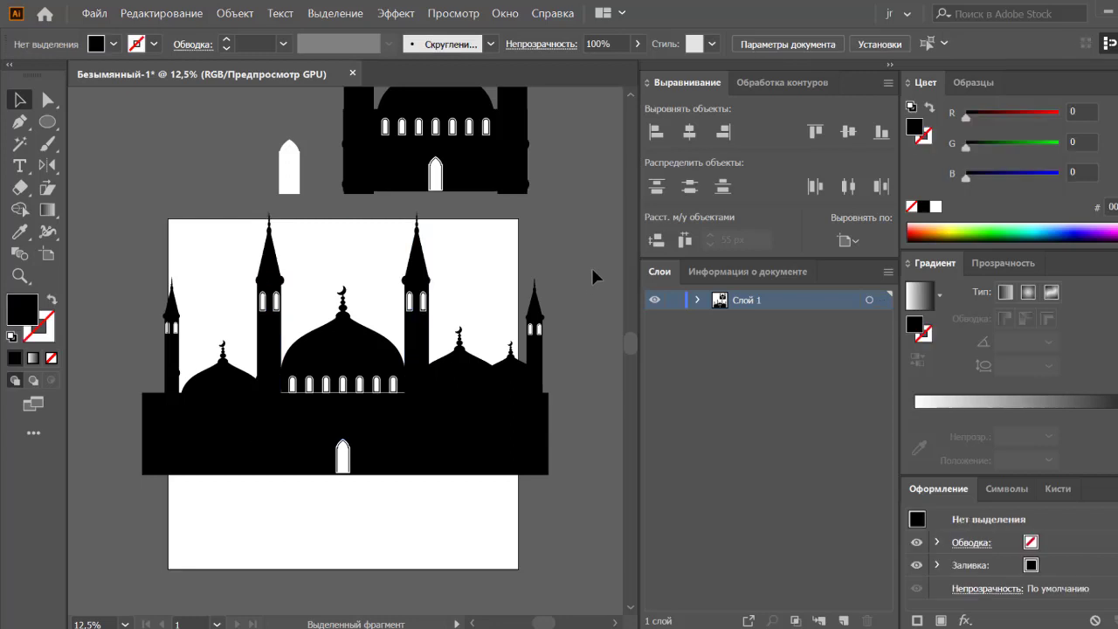
# Duplicate the right outer minaret and place the copy beside the right small dome
pyautogui.click(536, 352)
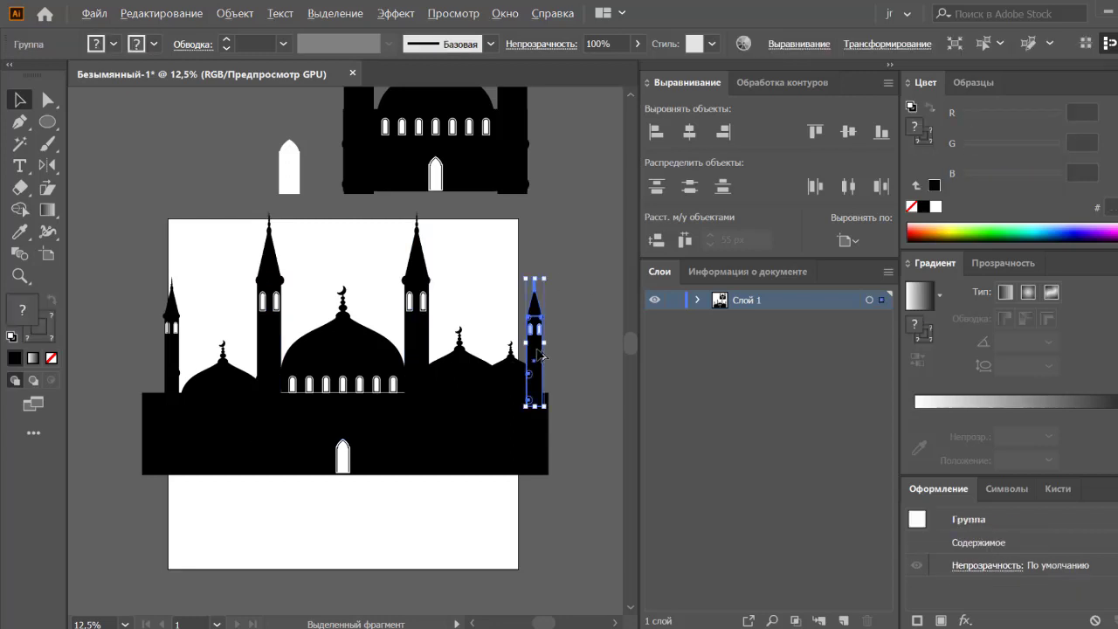
pyautogui.moveTo(539, 354); pyautogui.dragTo(492, 357)
pyautogui.click(503, 267)
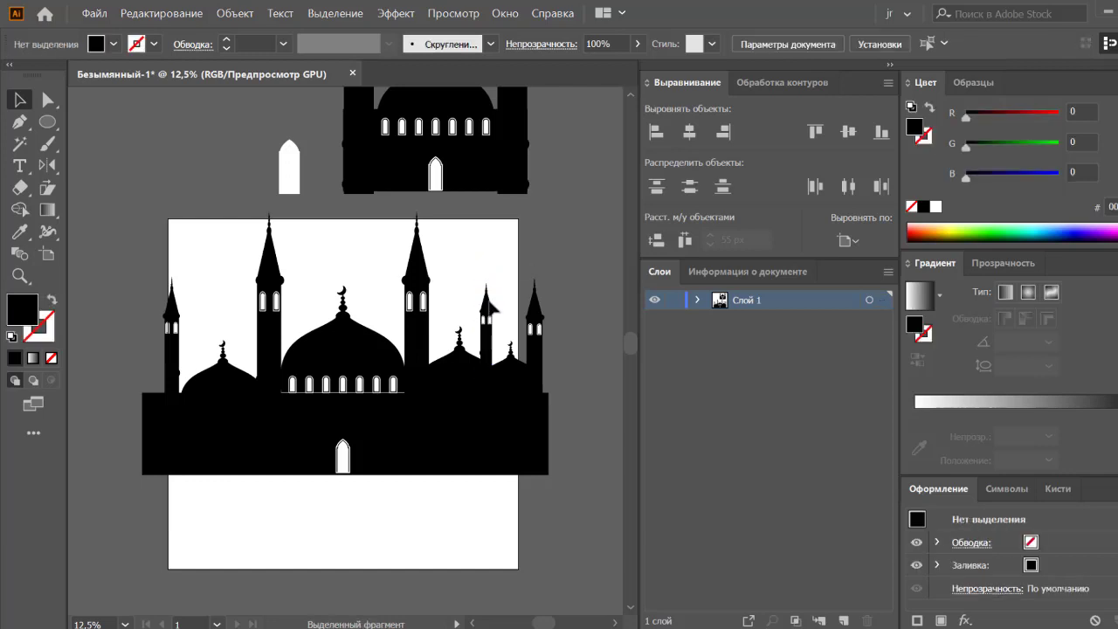
pyautogui.click(489, 319)
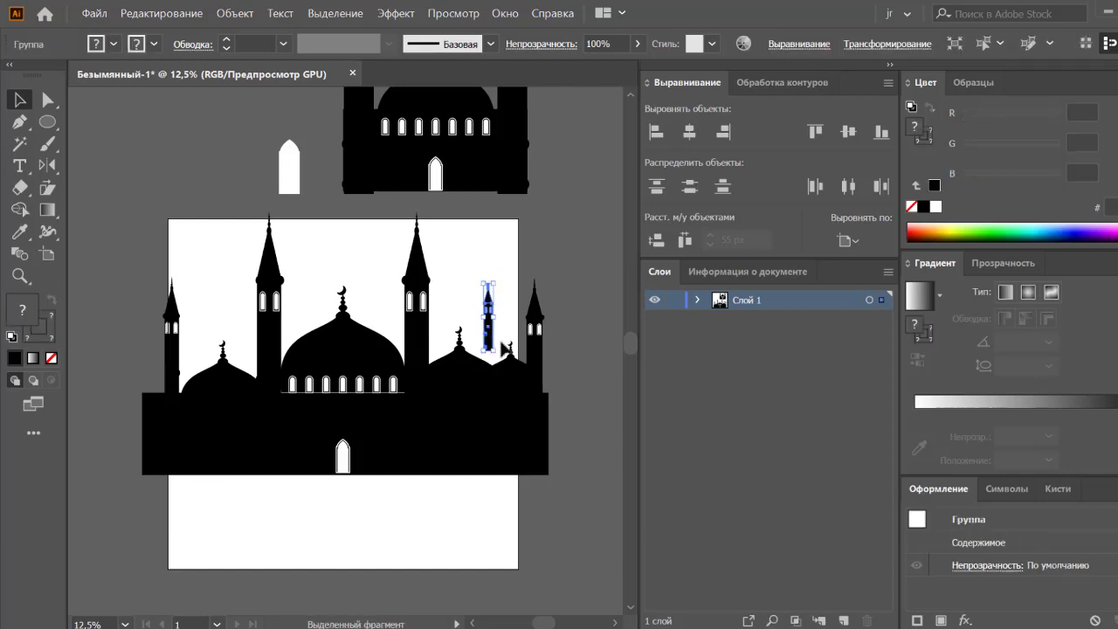
pyautogui.click(505, 347)
pyautogui.click(488, 318)
pyautogui.click(515, 301)
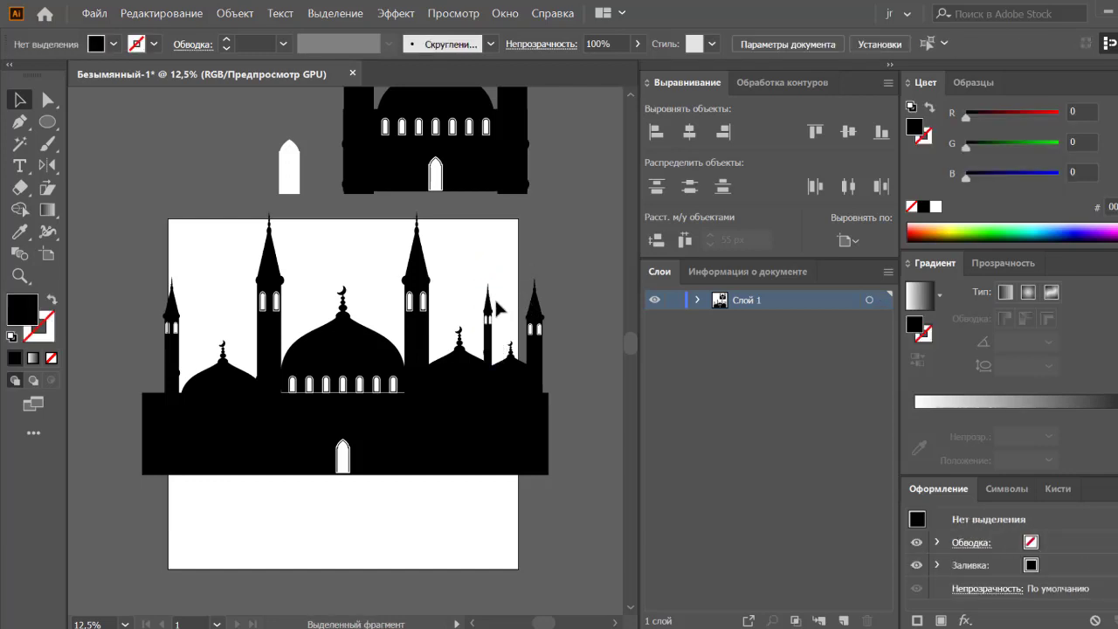
# Select the small minaret standing beside the right small dome
pyautogui.click(488, 314)
pyautogui.click(517, 302)
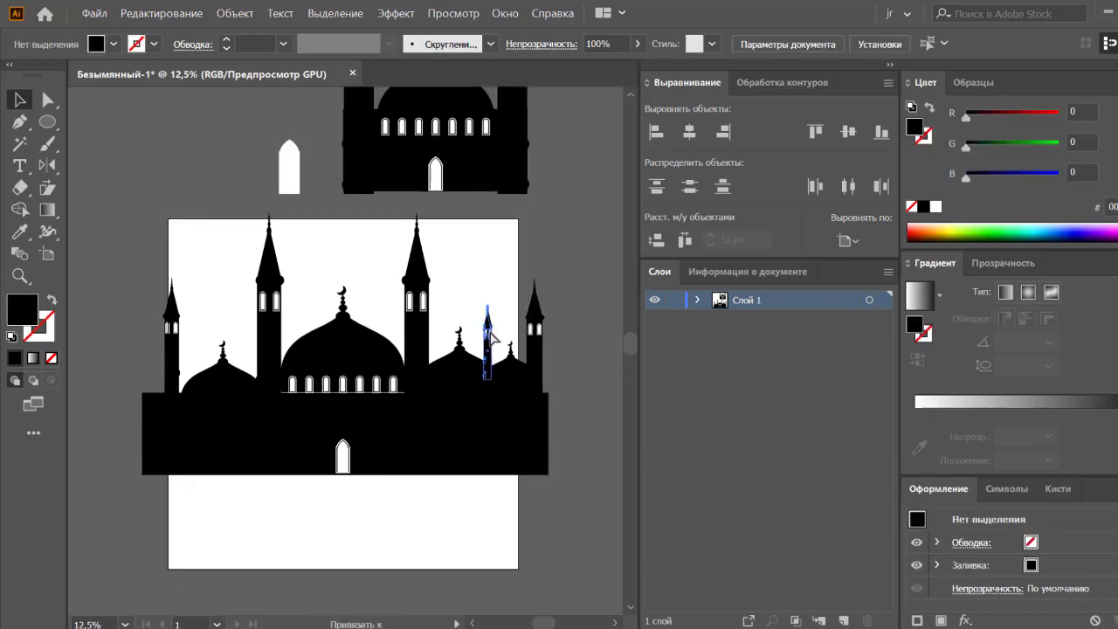
pyautogui.click(535, 301)
pyautogui.click(526, 273)
pyautogui.click(488, 314)
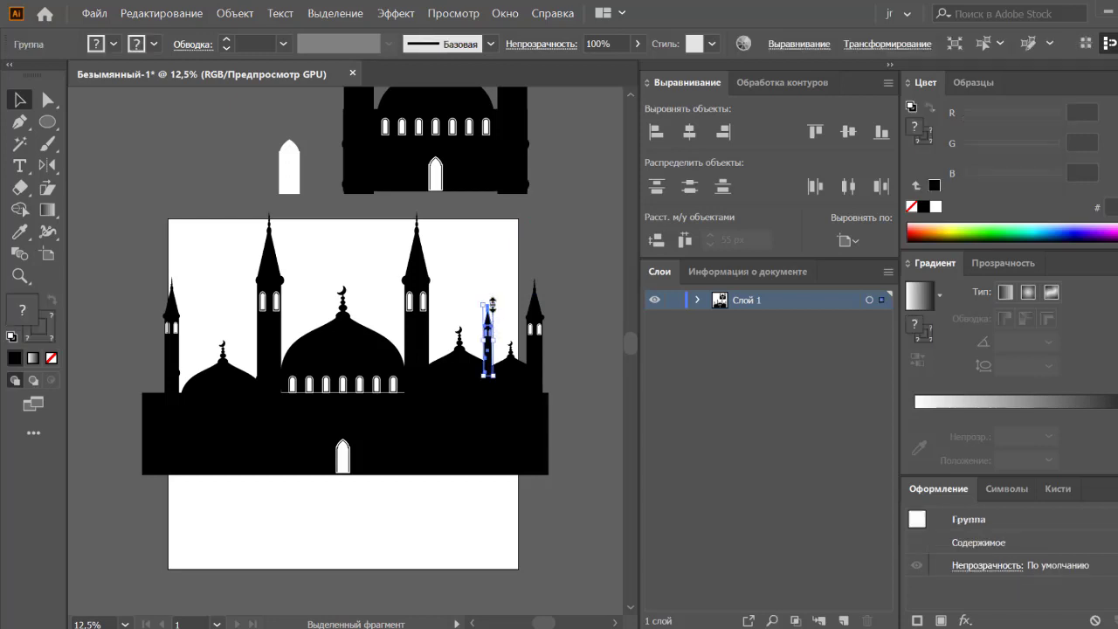
pyautogui.click(500, 313)
pyautogui.click(490, 324)
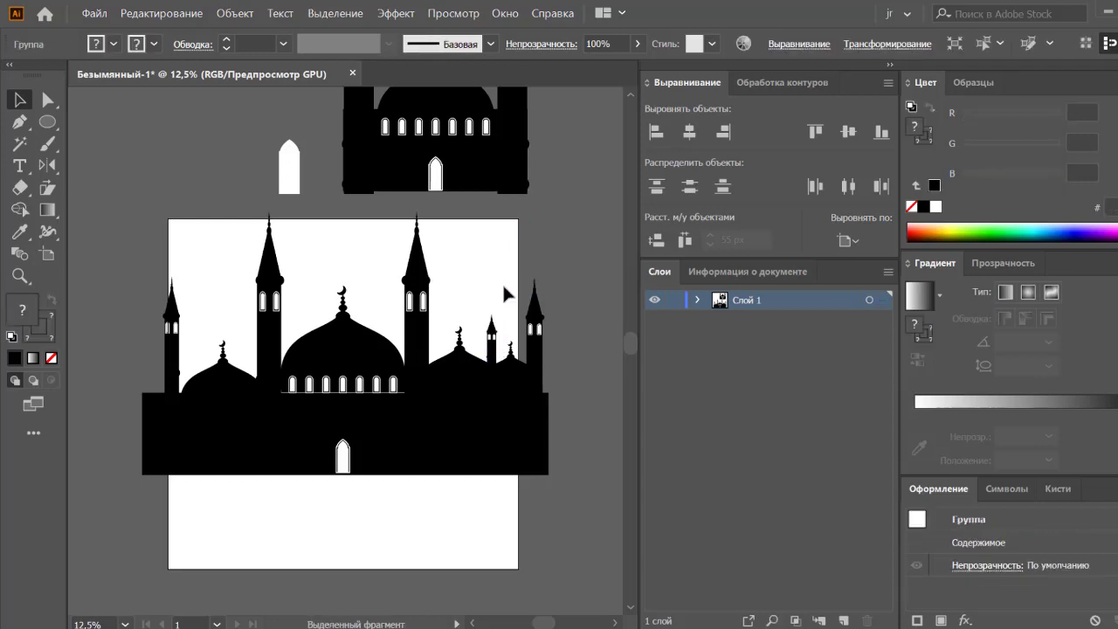
# Place its copy against the mosque's left edge, then marquee-select the whole silhouette
pyautogui.moveTo(490, 343)
pyautogui.mouseDown()
pyautogui.moveTo(314, 367)
pyautogui.moveTo(114, 360)
pyautogui.moveTo(151, 384)
pyautogui.mouseUp()
pyautogui.click(155, 360)
pyautogui.click(116, 382)
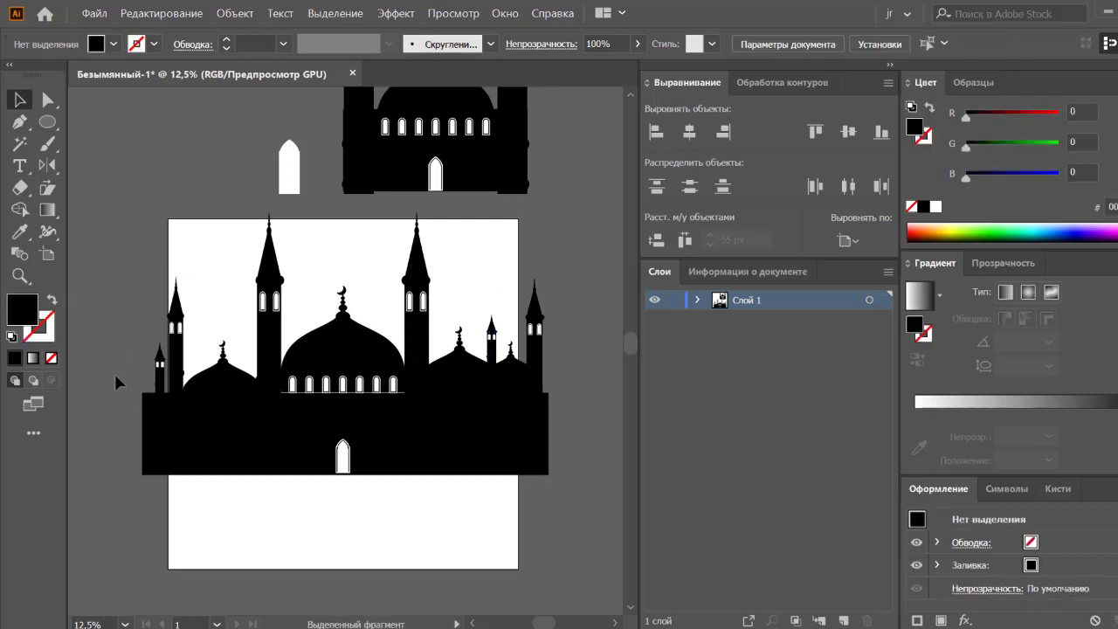
pyautogui.scroll(2, 108, 375)
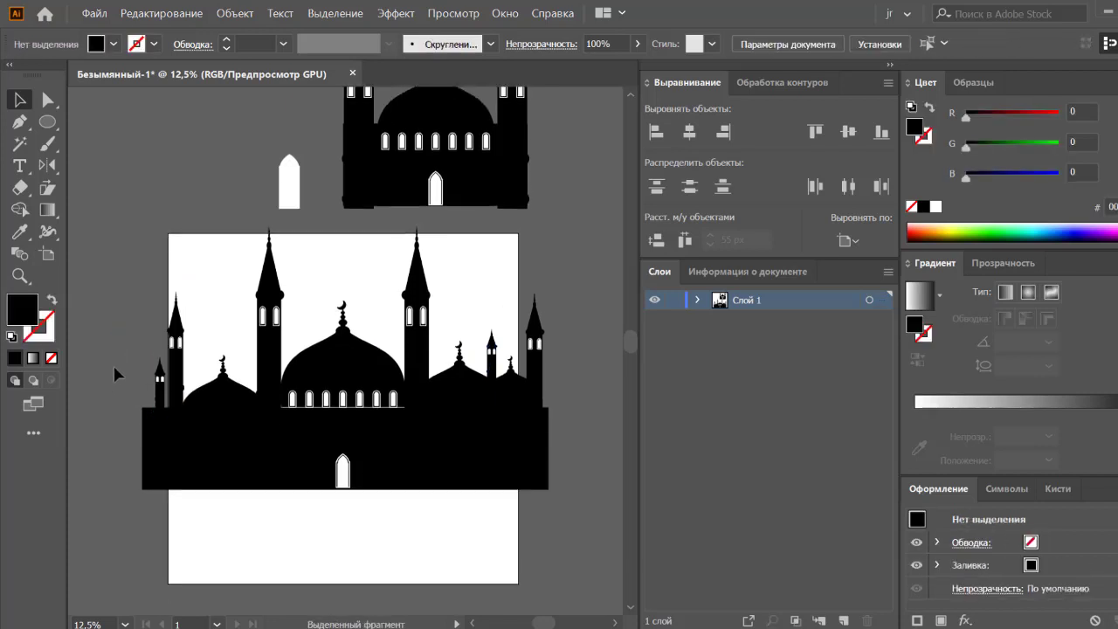
pyautogui.moveTo(212, 370); pyautogui.dragTo(590, 544)
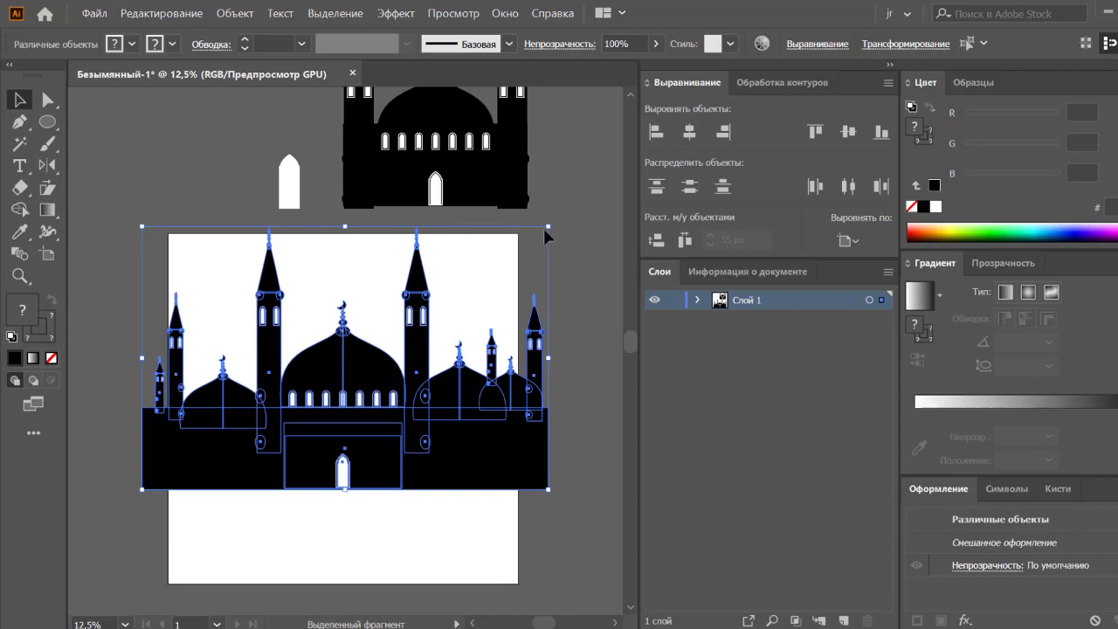
# Divide the selected mosque shapes with Pathfinder and isolate the resulting group
pyautogui.click(742, 87)
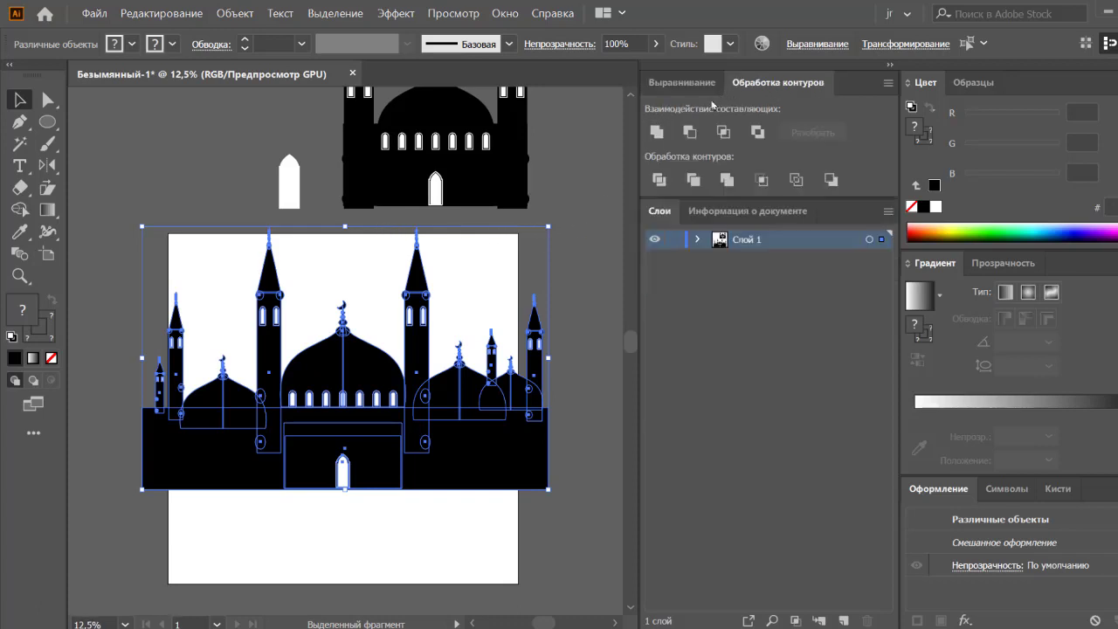
pyautogui.click(660, 180)
pyautogui.rightClick(424, 444)
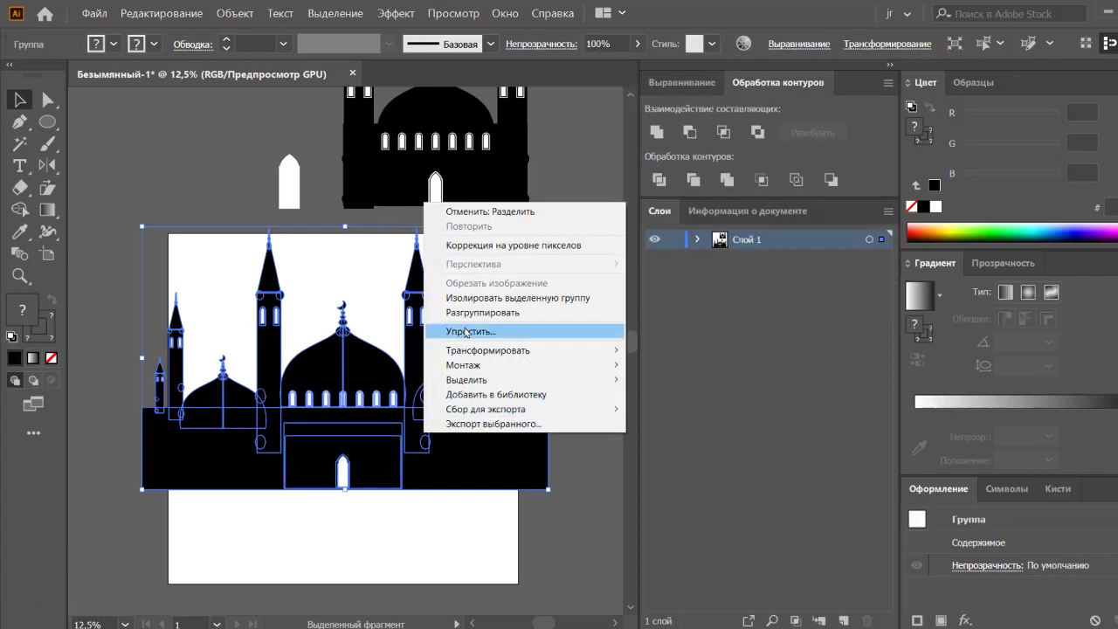
pyautogui.click(481, 298)
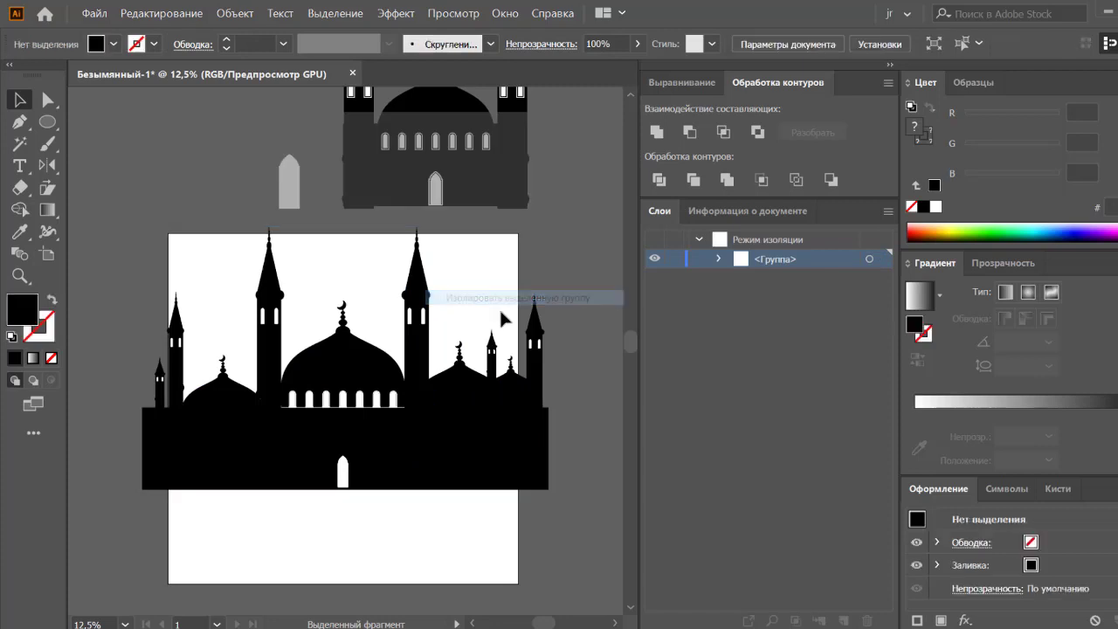
pyautogui.doubleClick(19, 143)
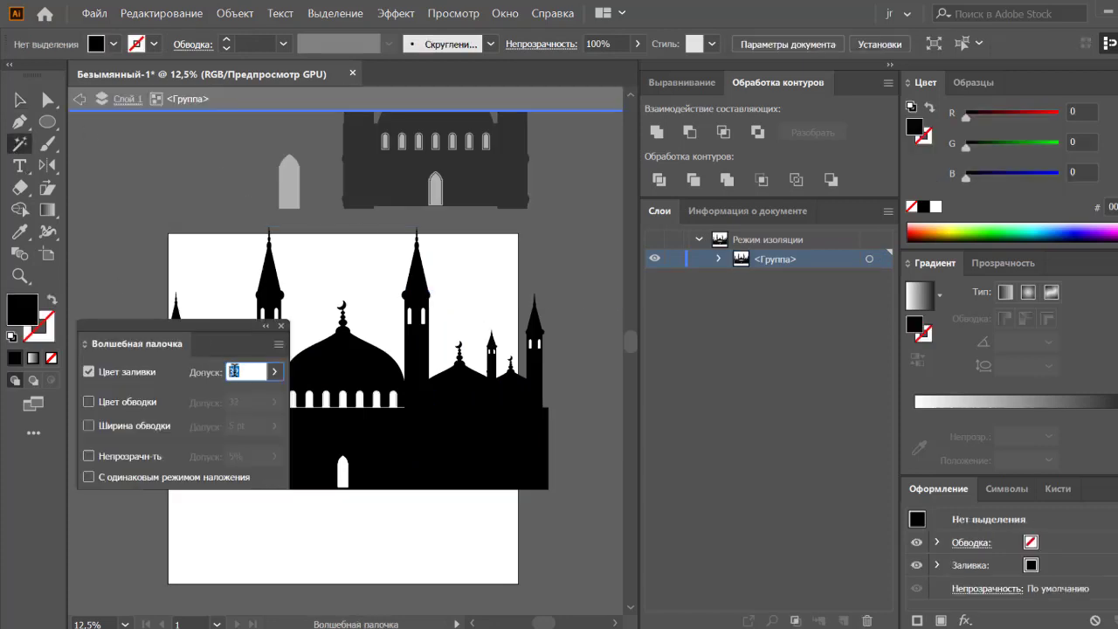
# Close the Magic Wand settings and test-select the white window arches by colour
pyautogui.click(281, 327)
pyautogui.scroll(1, 335, 356)
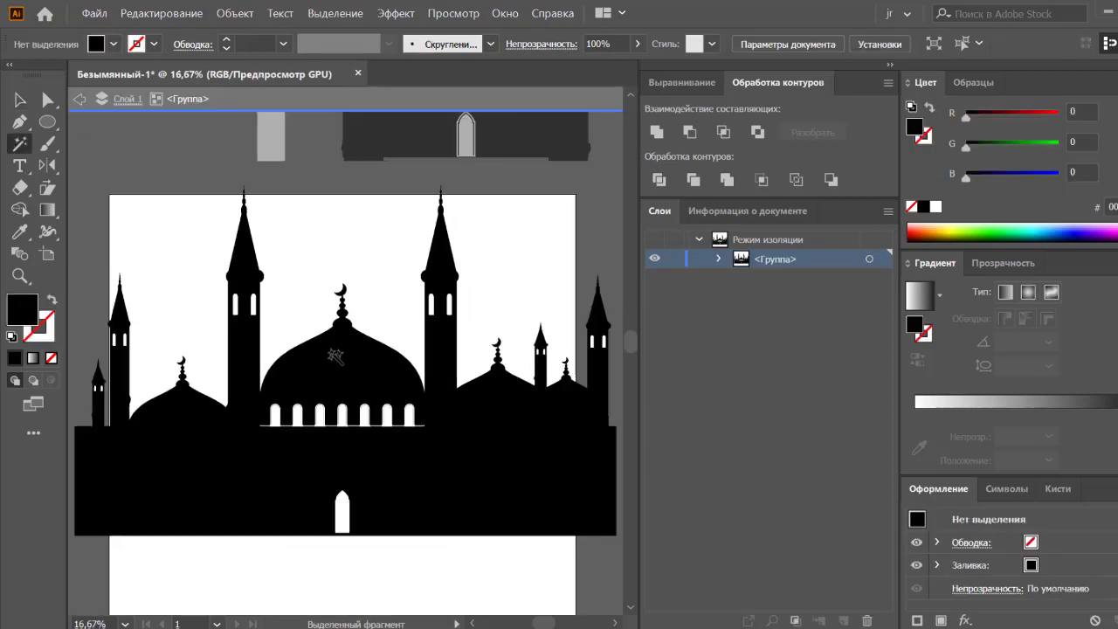
pyautogui.scroll(2, 332, 356)
pyautogui.scroll(1, 332, 358)
pyautogui.scroll(1, 319, 370)
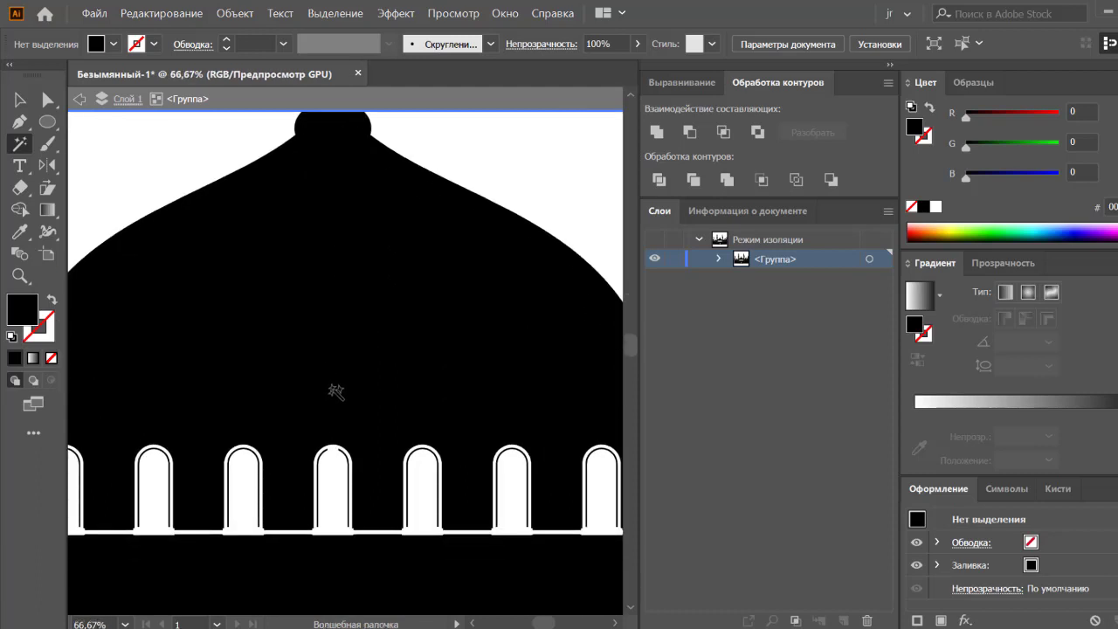
pyautogui.click(330, 474)
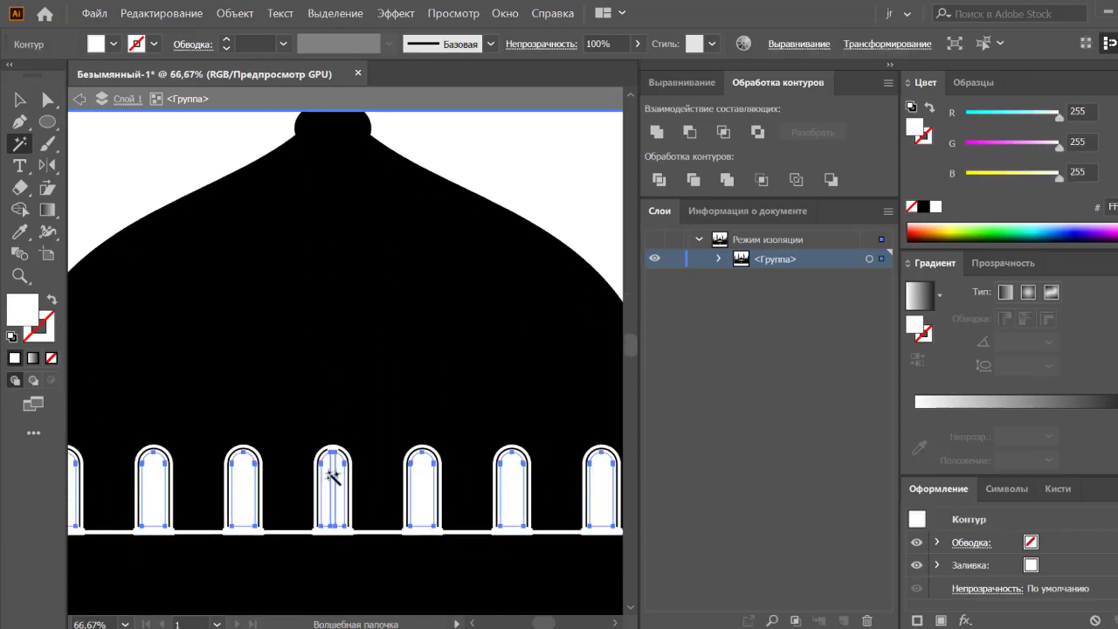
pyautogui.hotkey('ctrl', 'shift', 'a')
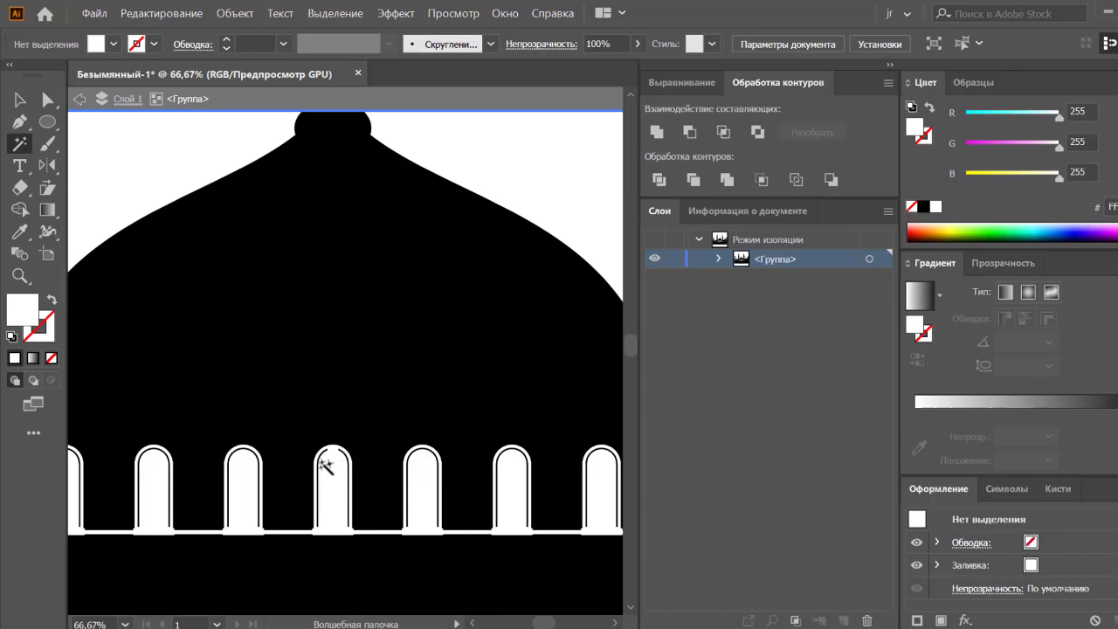
# Magic-wand select the white window pieces, then the white door arch, and deselect
pyautogui.click(323, 458)
pyautogui.scroll(-2, 324, 475)
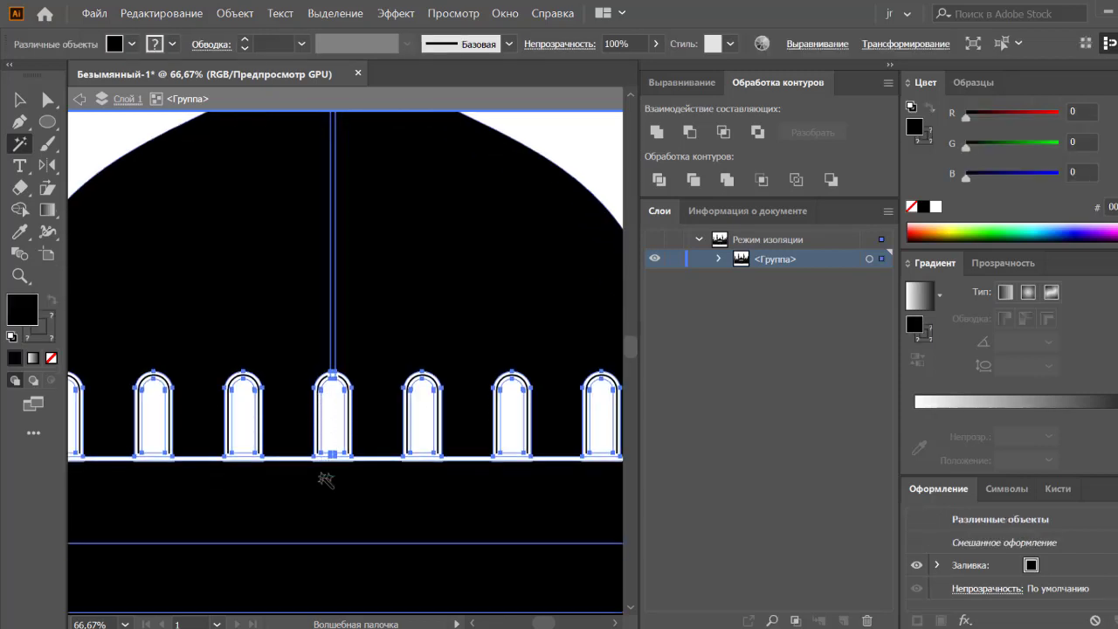
pyautogui.scroll(-2, 325, 480)
pyautogui.scroll(-4, 325, 481)
pyautogui.hotkey('ctrl', 'shift', 'a')
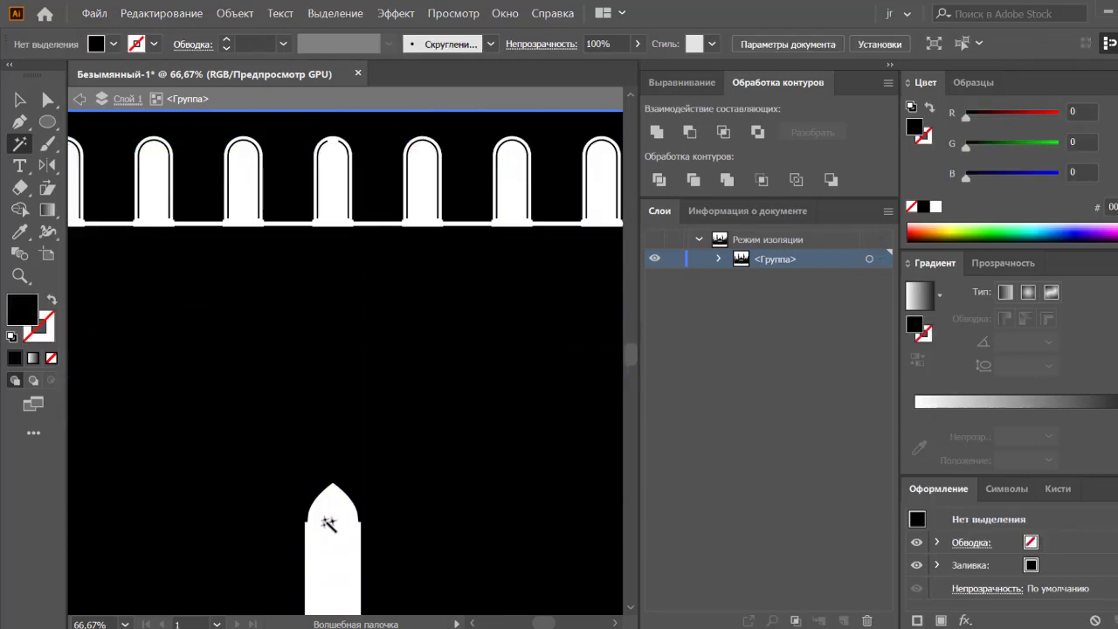
pyautogui.scroll(-2, 328, 523)
pyautogui.scroll(-2, 329, 523)
pyautogui.click(324, 515)
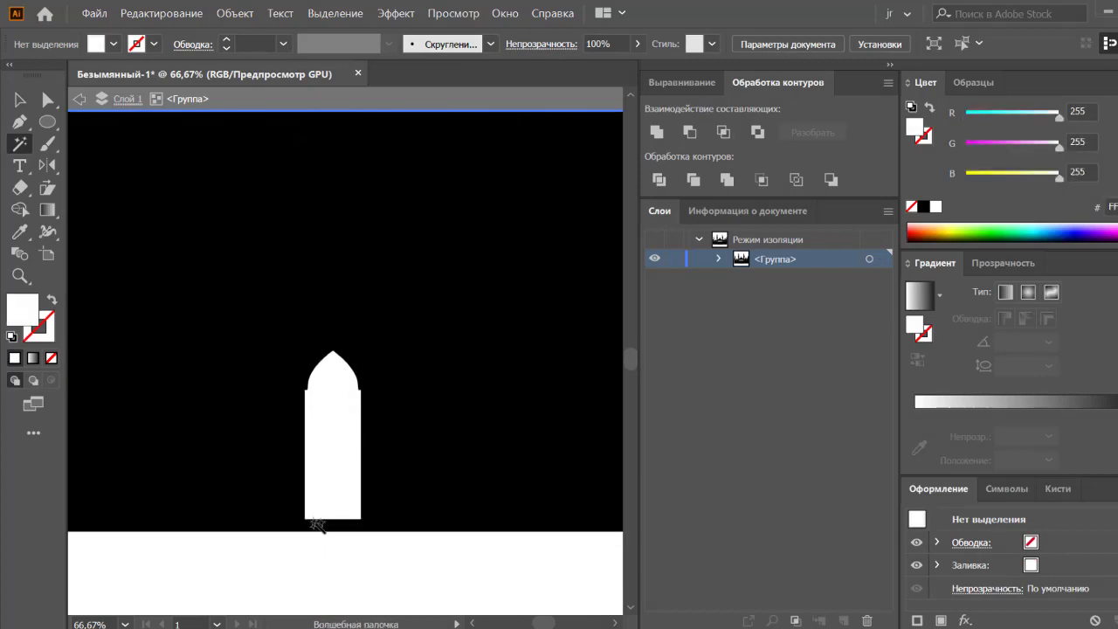
pyautogui.click(20, 99)
pyautogui.click(197, 354)
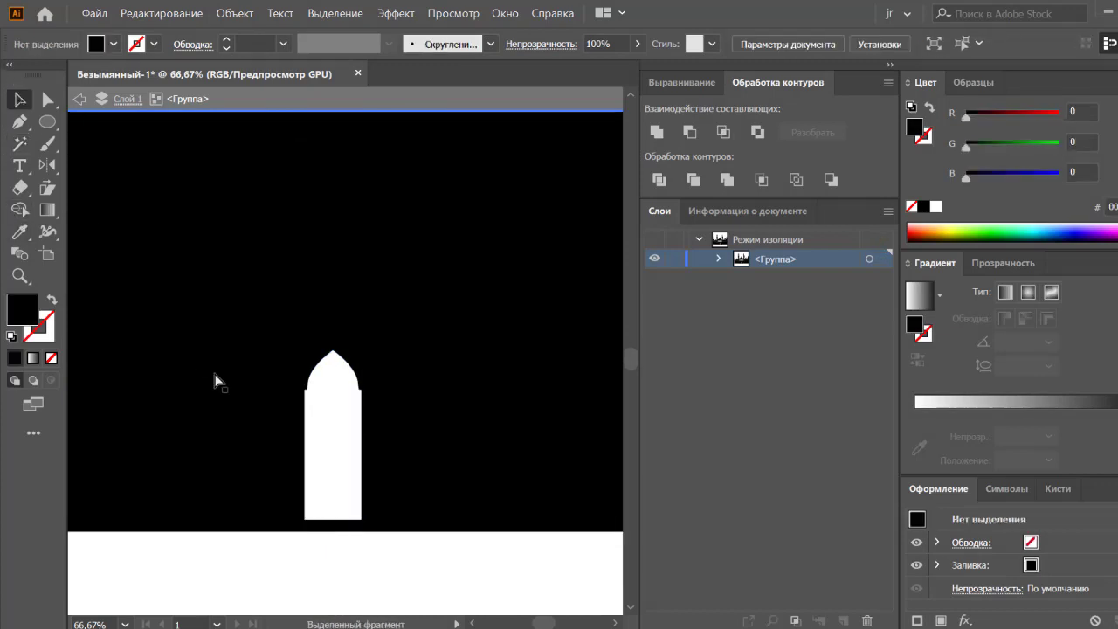
# Exit isolation and apply Expand Appearance to the door arch and top line
pyautogui.doubleClick(239, 472)
pyautogui.click(234, 12)
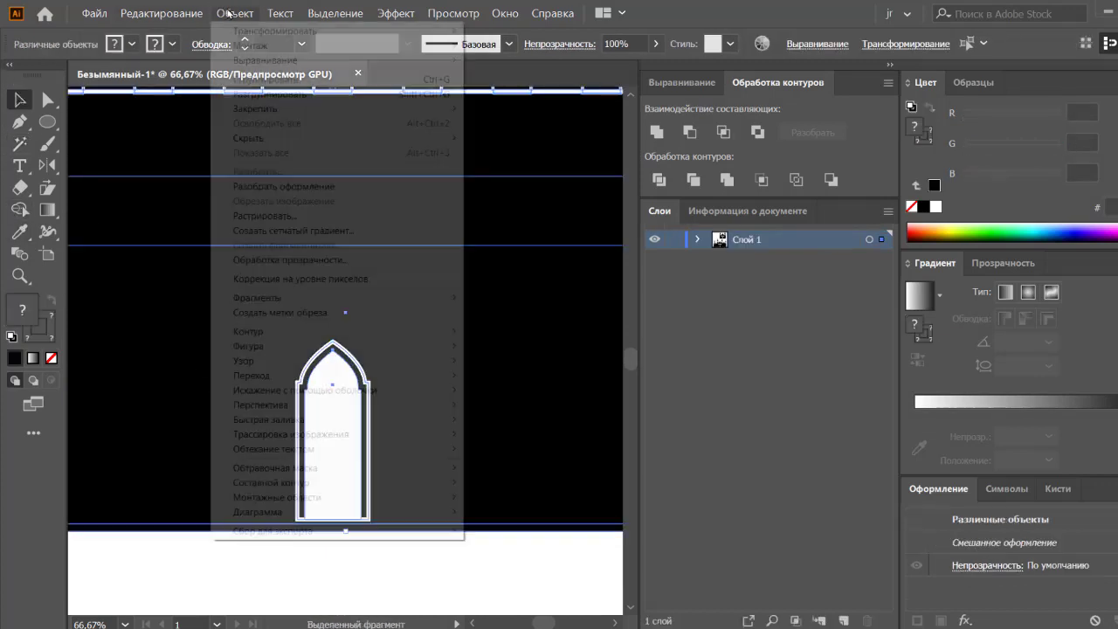
pyautogui.click(292, 187)
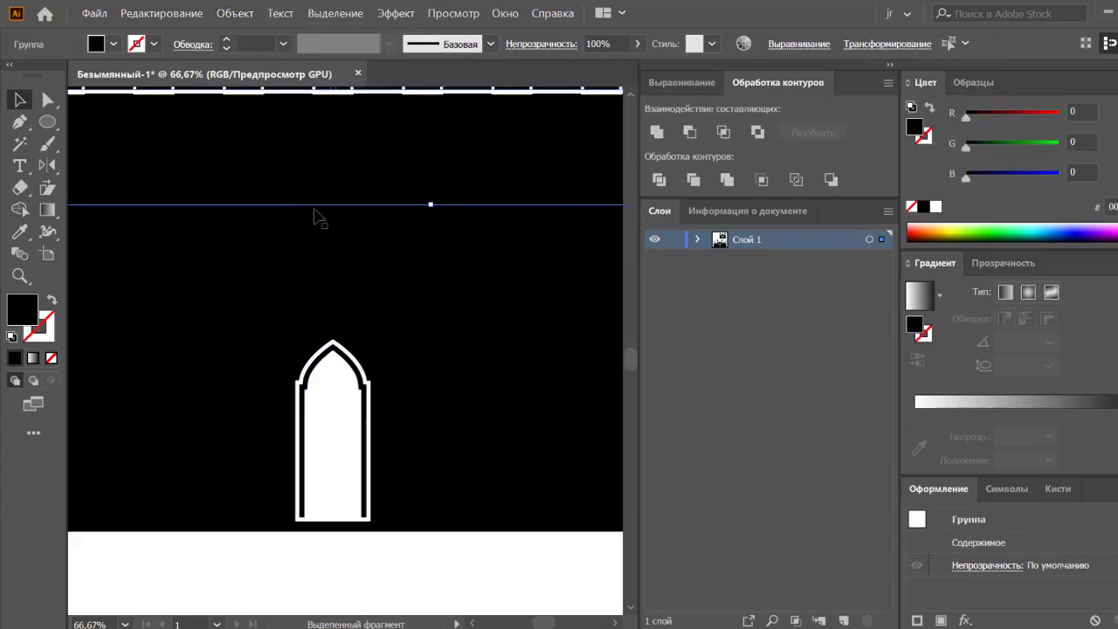
pyautogui.click(321, 349)
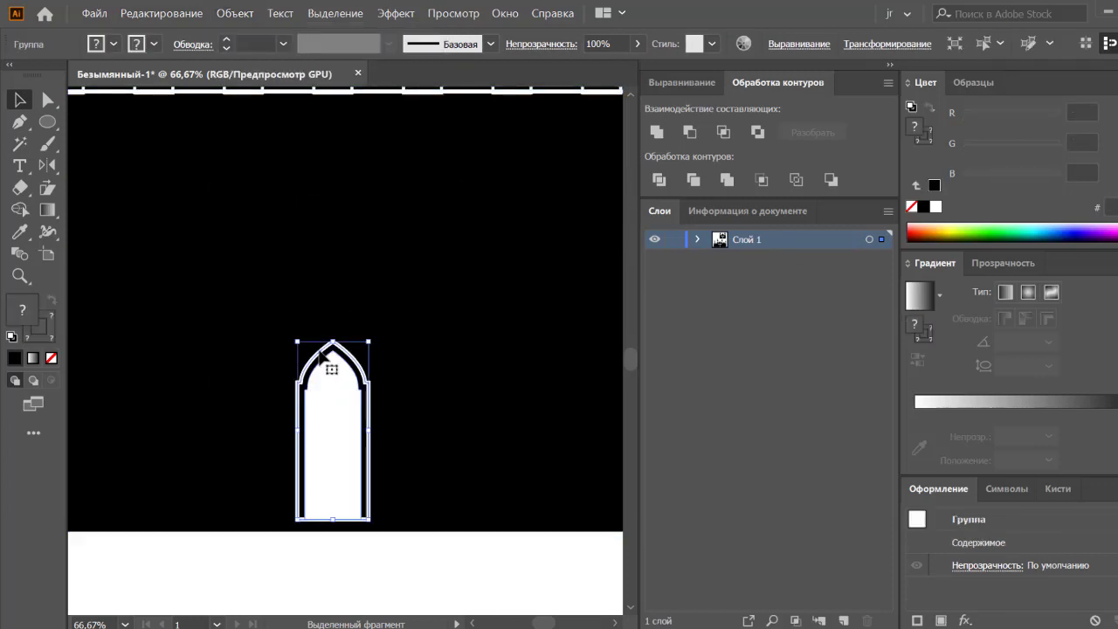
pyautogui.keyDown('shift'); pyautogui.click(227, 91); pyautogui.keyUp('shift')
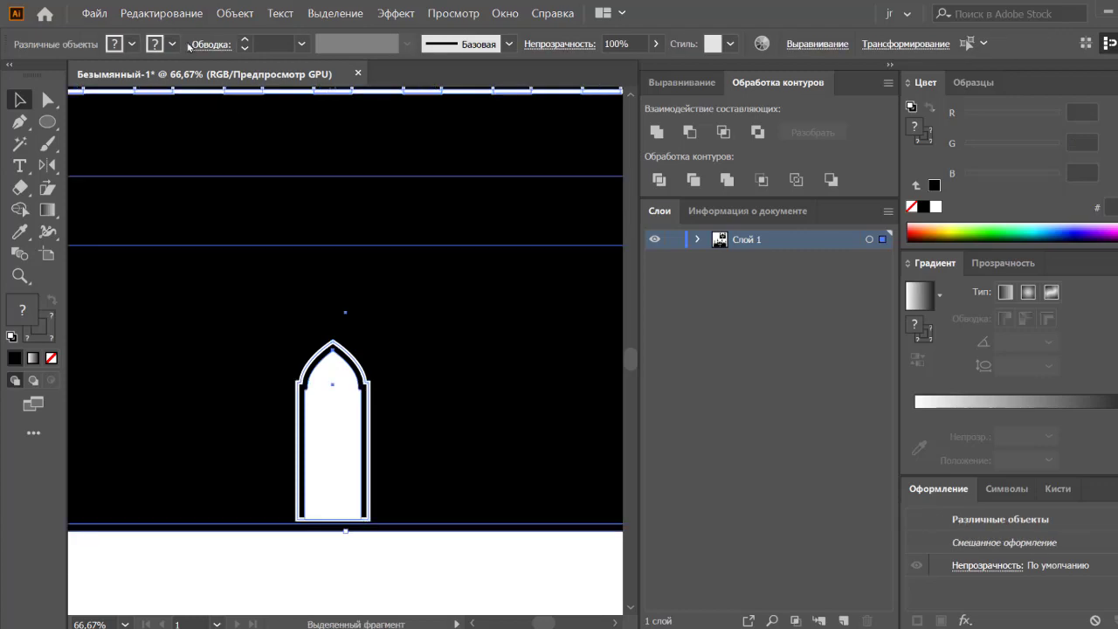
pyautogui.click(235, 13)
pyautogui.click(279, 183)
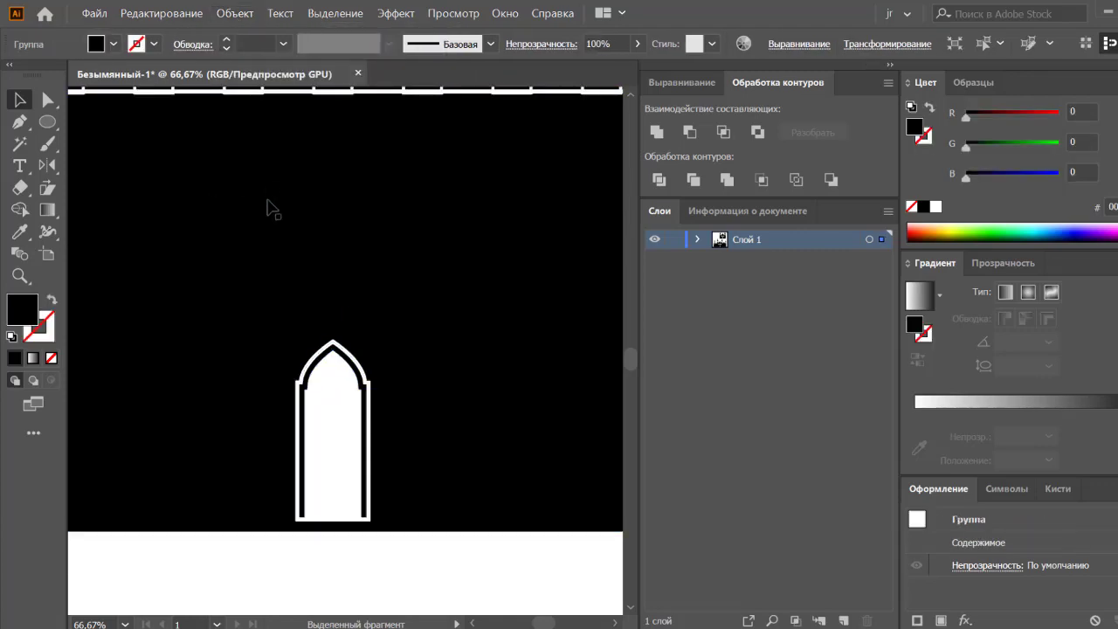
# Expand the door arch group's fill and stroke into solid shapes
pyautogui.click(322, 350)
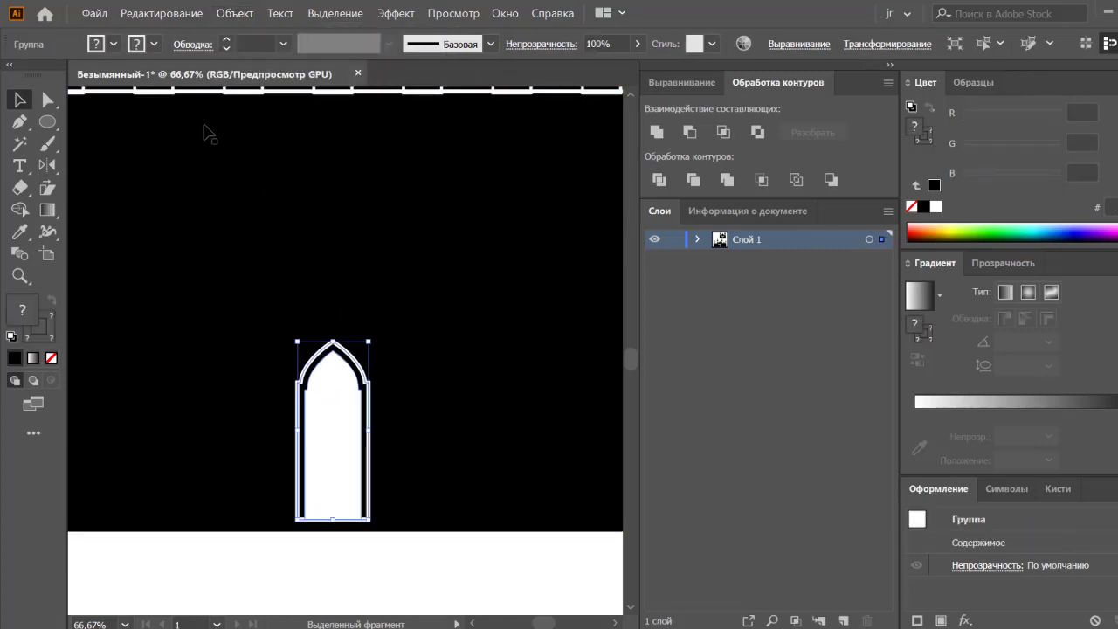
pyautogui.click(234, 13)
pyautogui.click(264, 170)
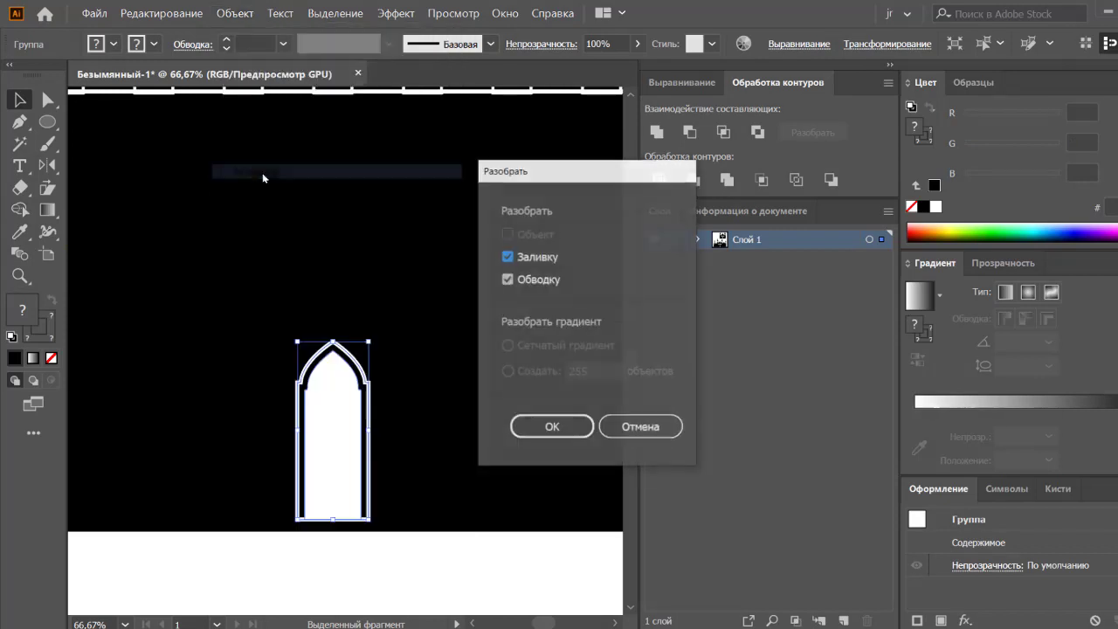
pyautogui.click(529, 424)
# Expand the fill and stroke of the row of dome window arches
pyautogui.scroll(5, 519, 425)
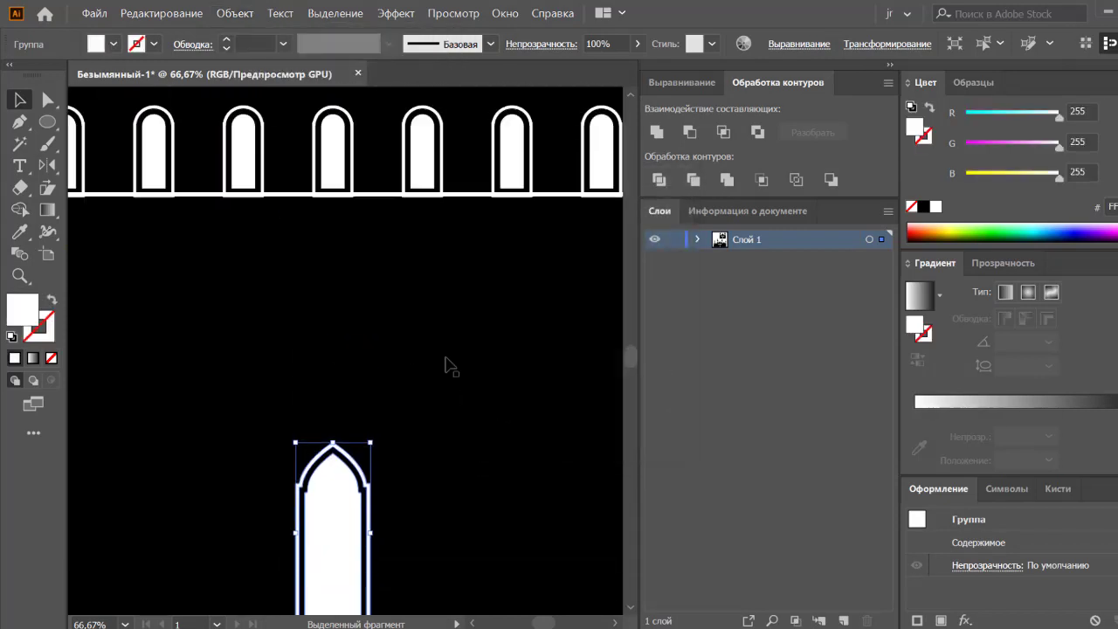
pyautogui.click(359, 198)
pyautogui.scroll(2, 362, 197)
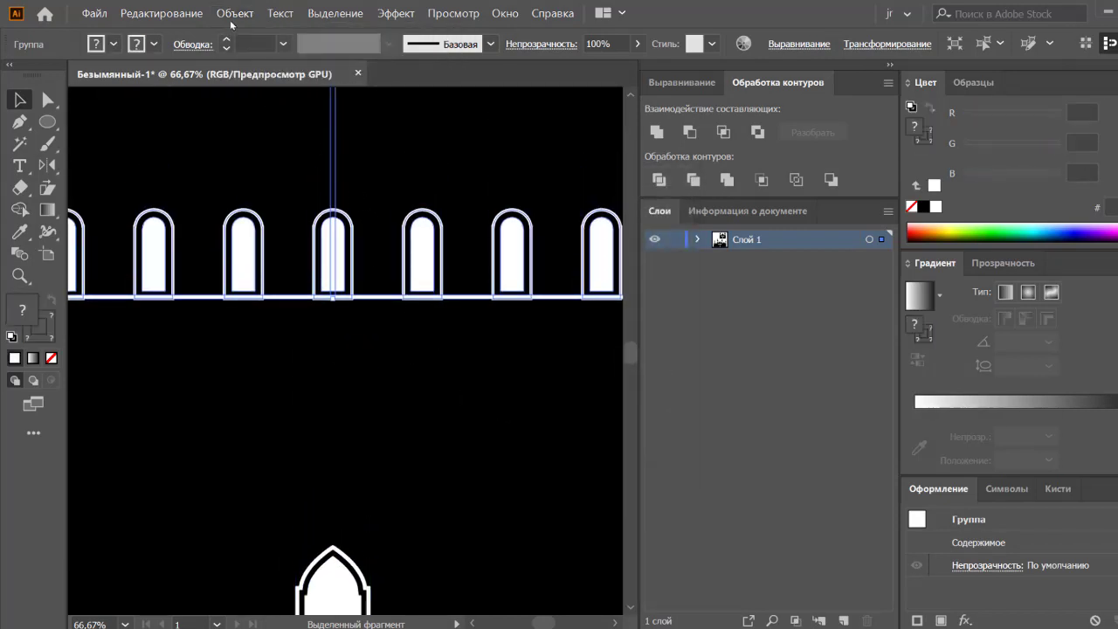
pyautogui.click(233, 15)
pyautogui.click(264, 168)
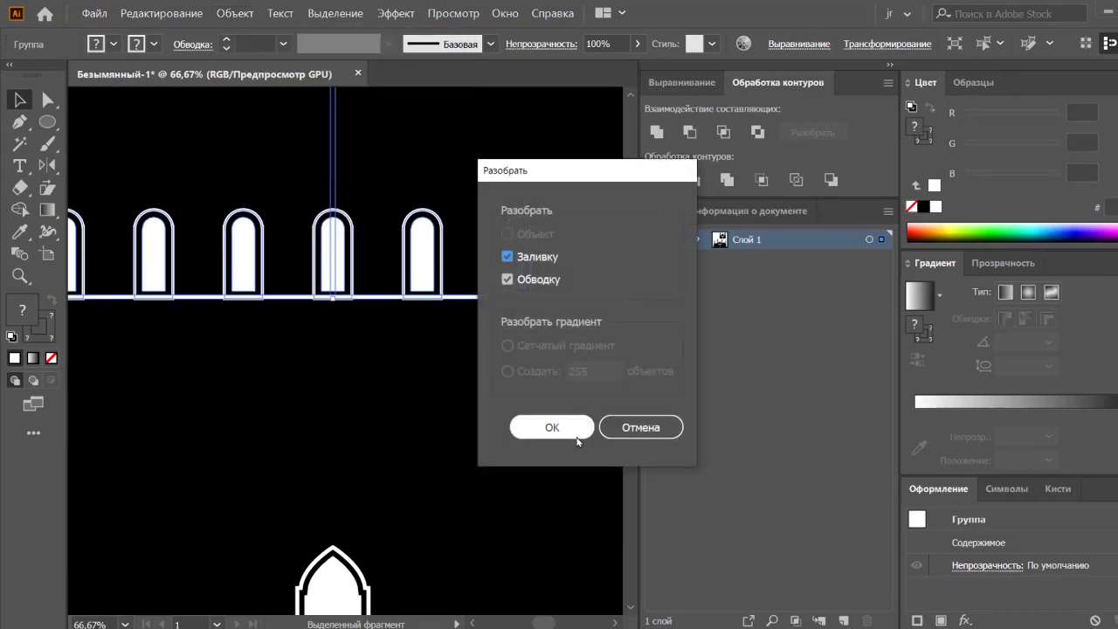
pyautogui.click(551, 427)
pyautogui.hotkey('ctrl', '0')
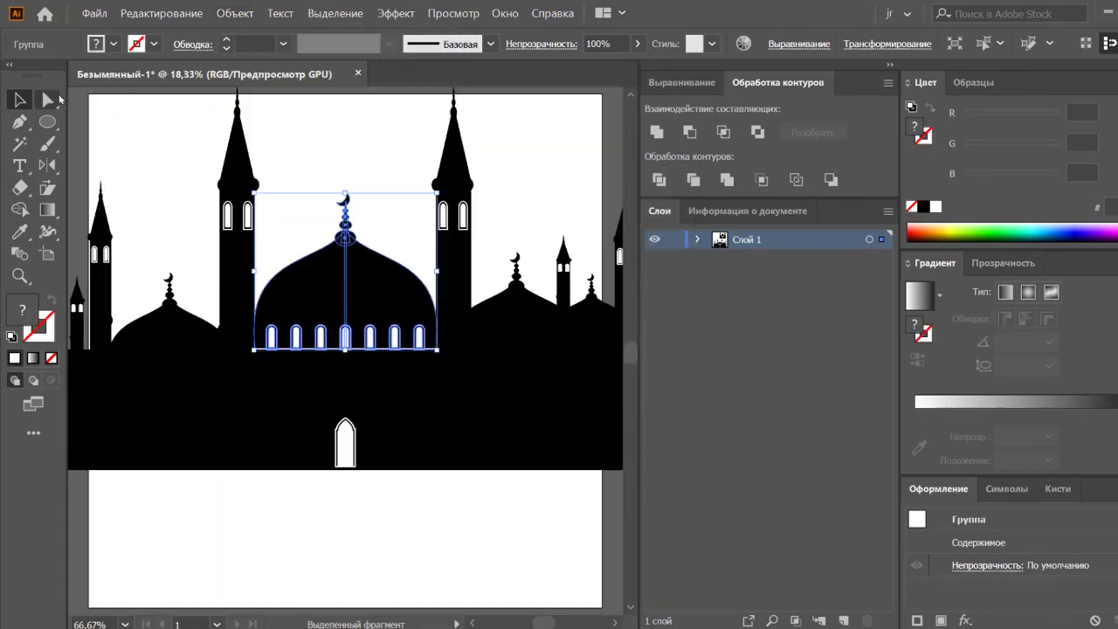
pyautogui.click(357, 525)
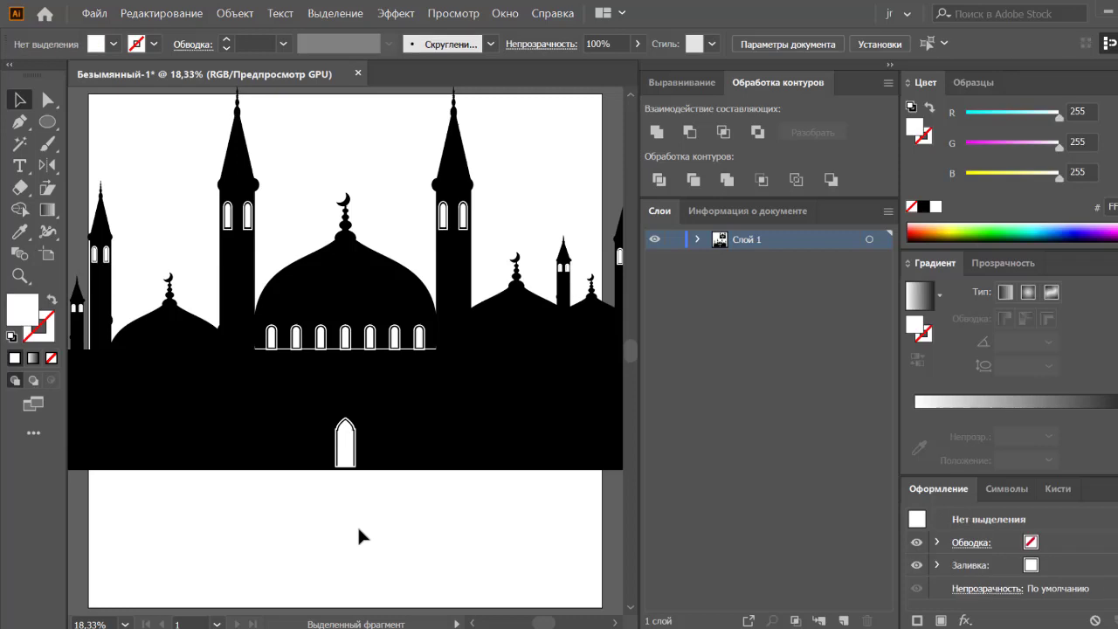
pyautogui.hotkey('ctrl', '1')
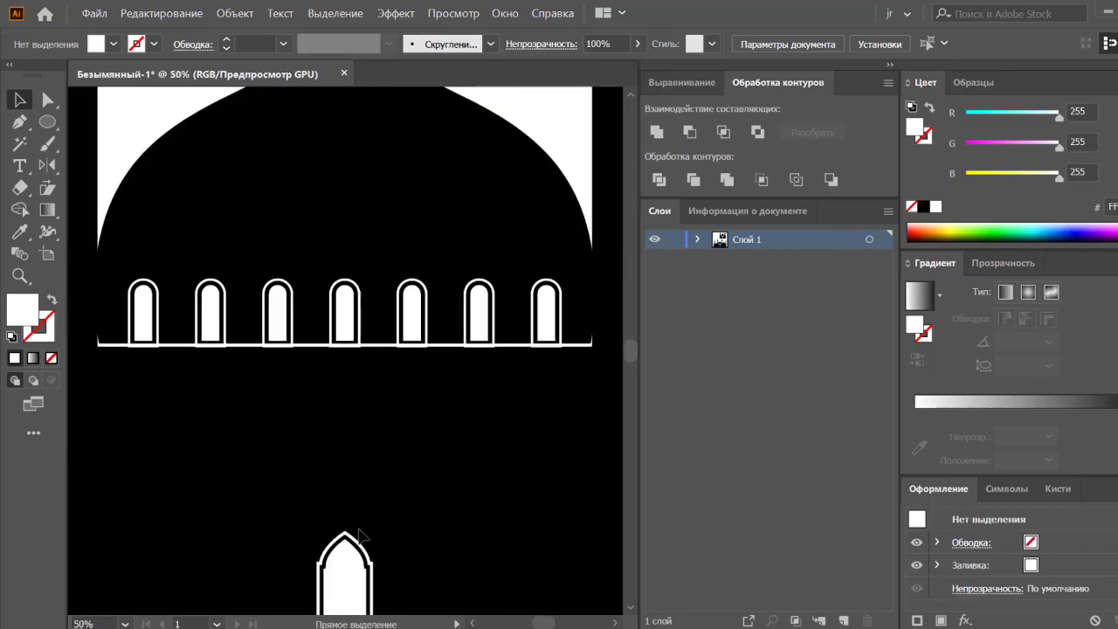
pyautogui.hotkey('ctrl', 'a')
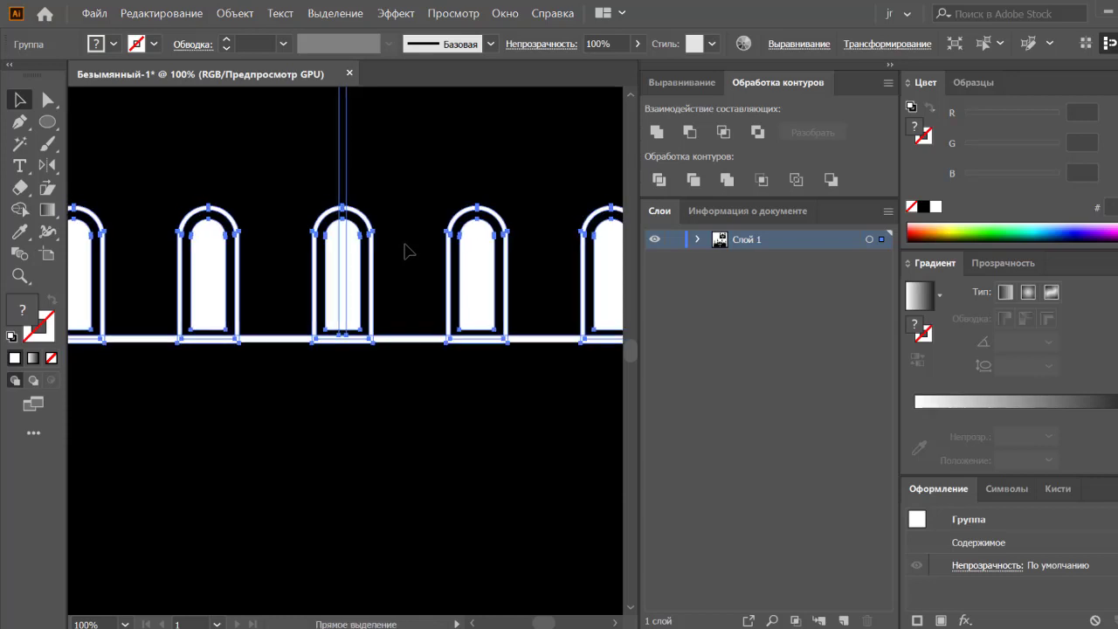
pyautogui.click(411, 344)
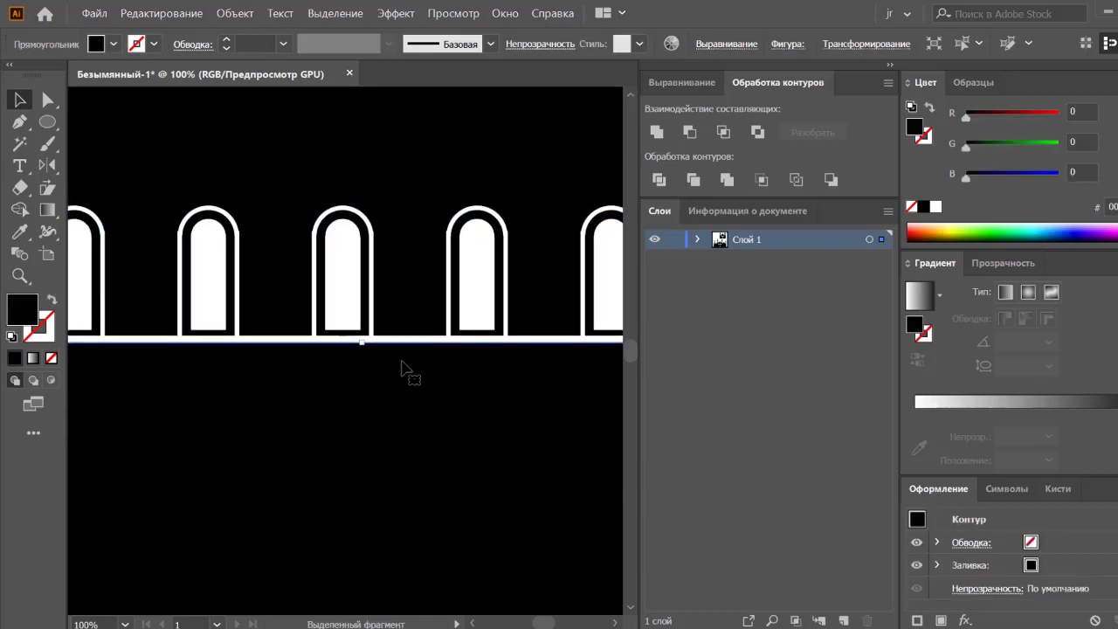
pyautogui.hotkey('ctrl', '0')
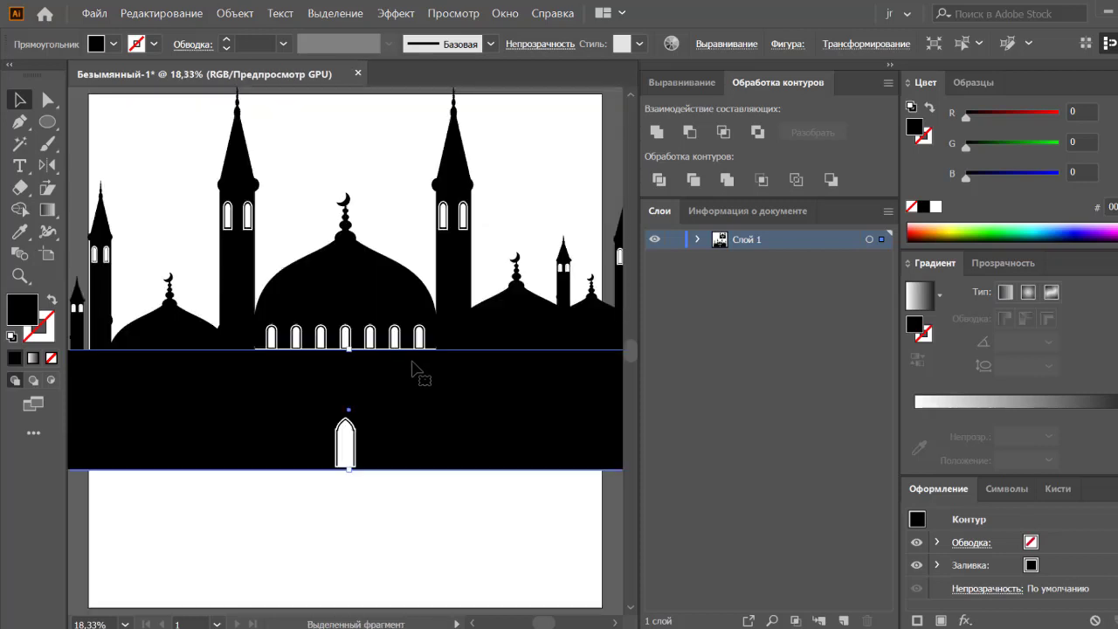
pyautogui.click(371, 511)
pyautogui.hotkey('ctrl', '-')
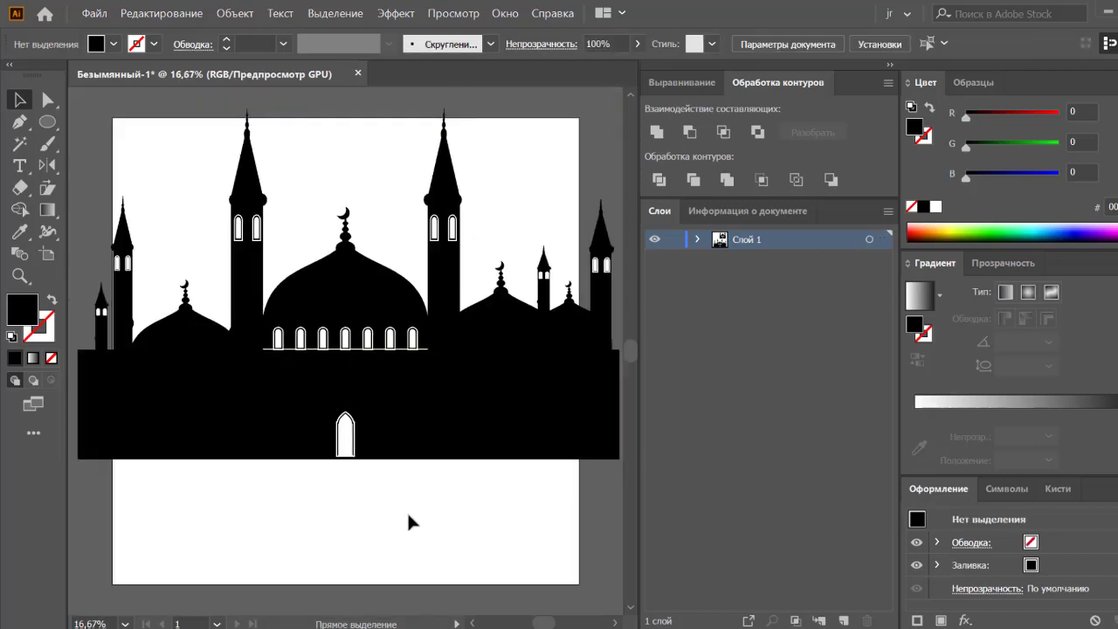
pyautogui.scroll(2, 407, 511)
pyautogui.hotkey('ctrl', '-')
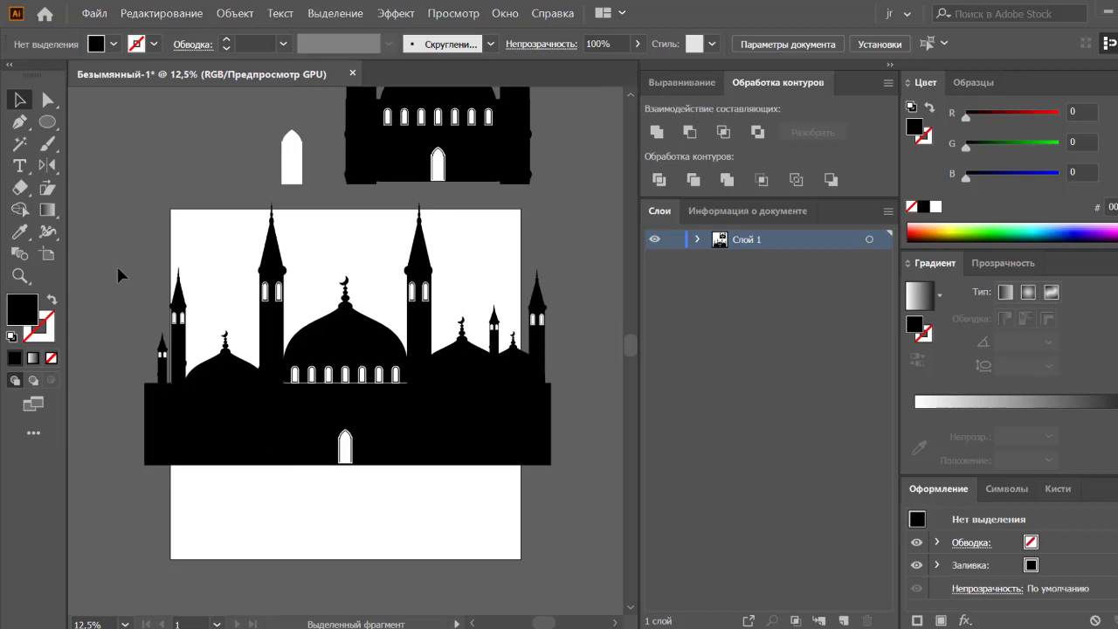
# Group every piece of the artboard mosque, then magic-wand test the white shapes and deselect
pyautogui.moveTo(120, 273); pyautogui.dragTo(579, 536)
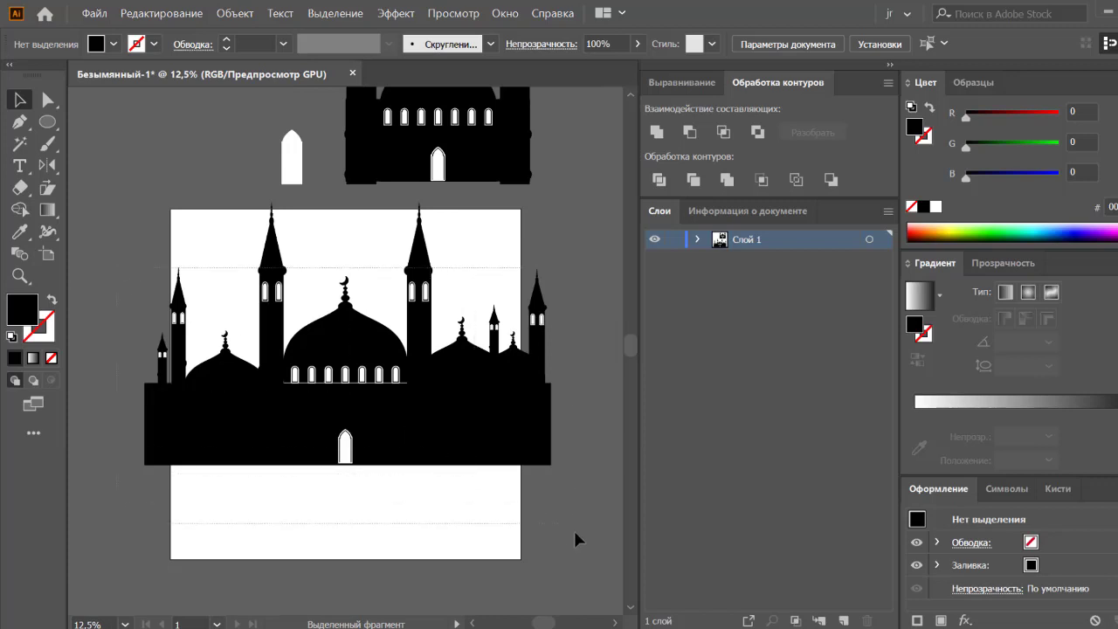
pyautogui.click(664, 171)
pyautogui.click(19, 143)
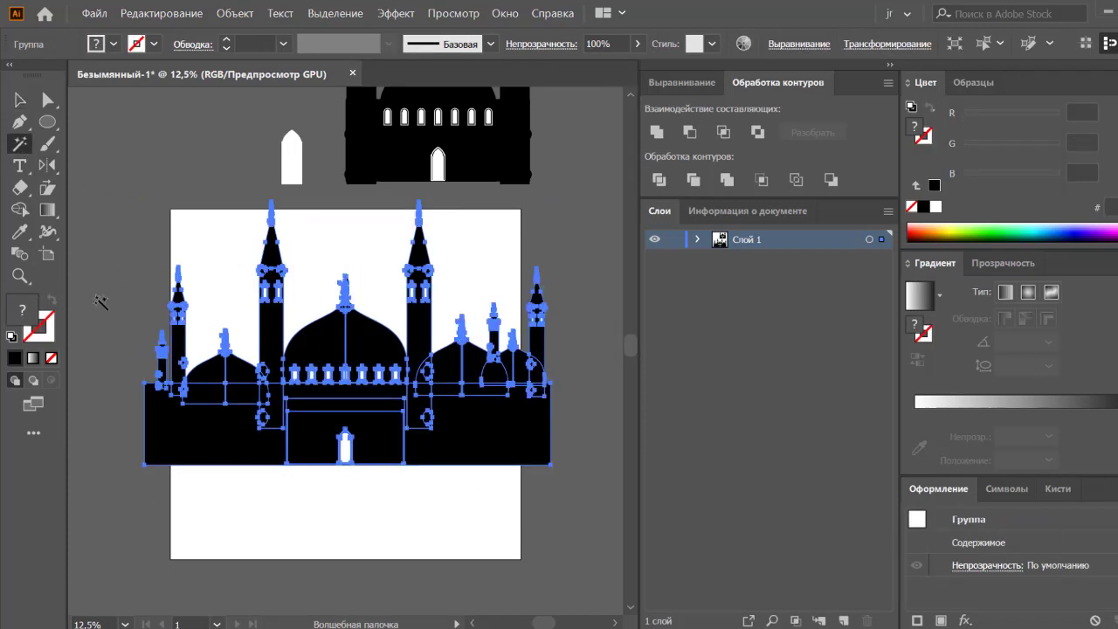
pyautogui.click(345, 449)
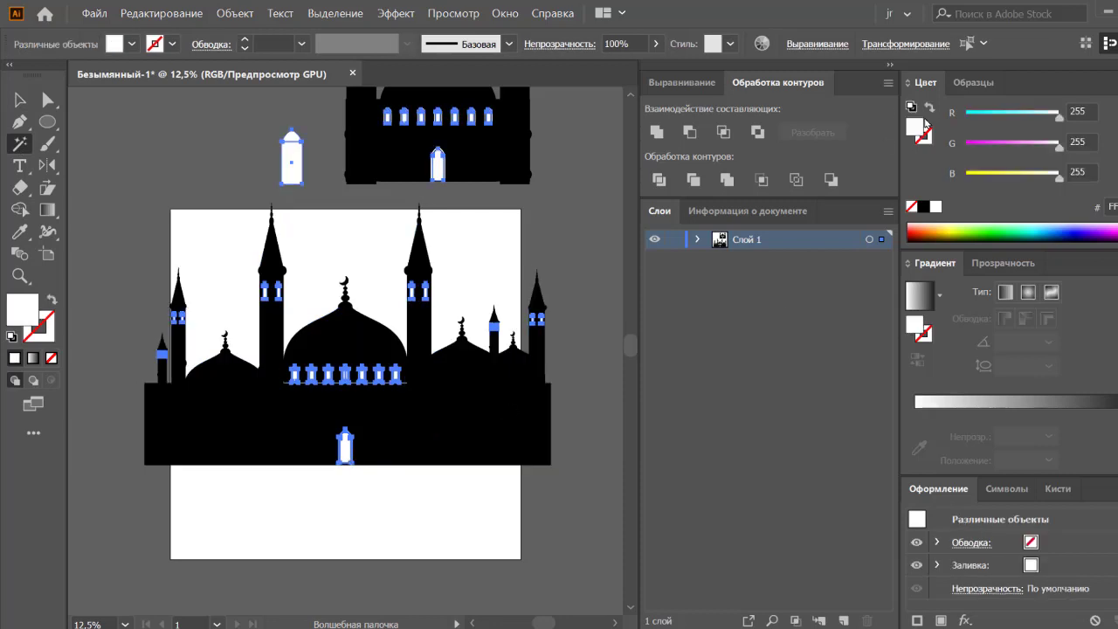
pyautogui.scroll(2, 520, 353)
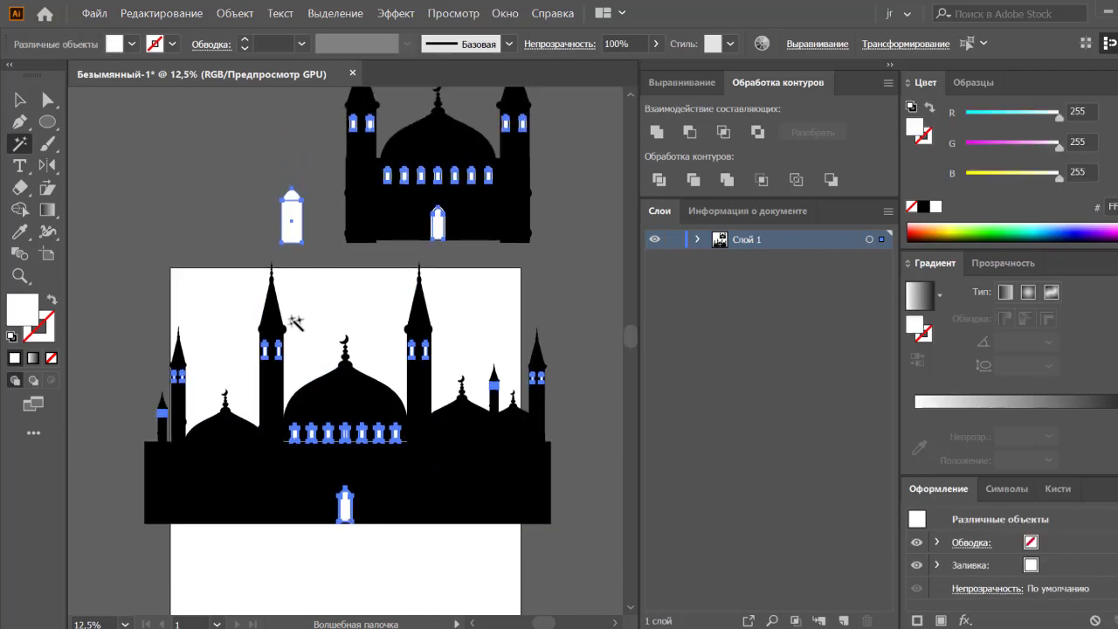
pyautogui.scroll(2, 294, 314)
pyautogui.press('v')
pyautogui.click(144, 102)
pyautogui.scroll(1, 330, 159)
pyautogui.scroll(1, 329, 154)
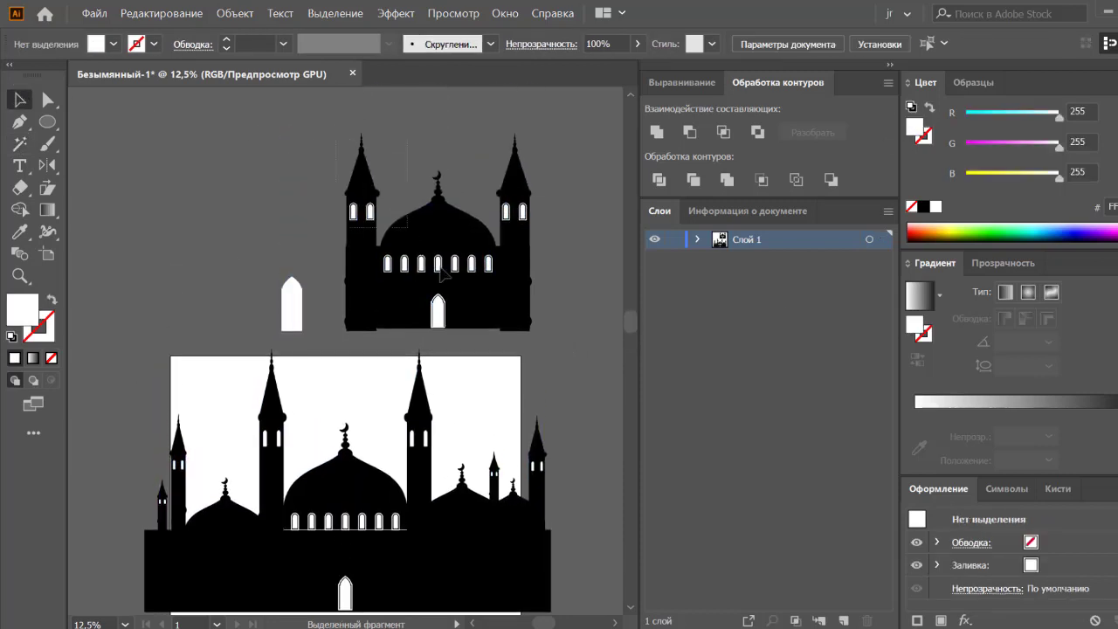
# Duplicate the upper mosque to the top-left and Divide the original into separate pieces
pyautogui.hotkey('ctrl', 'a')
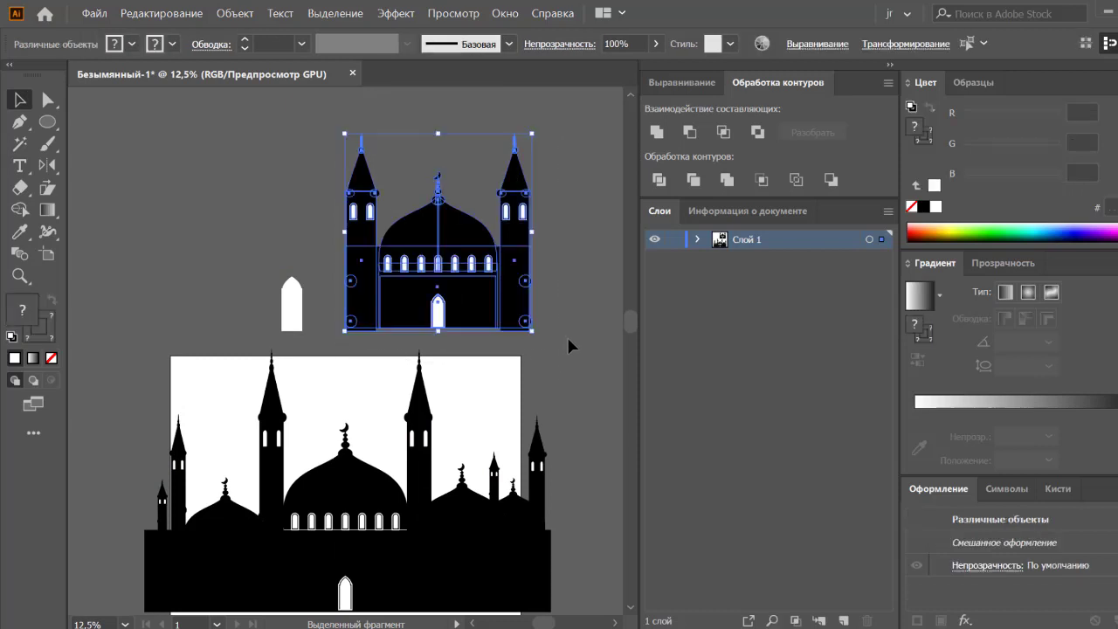
pyautogui.click(568, 339)
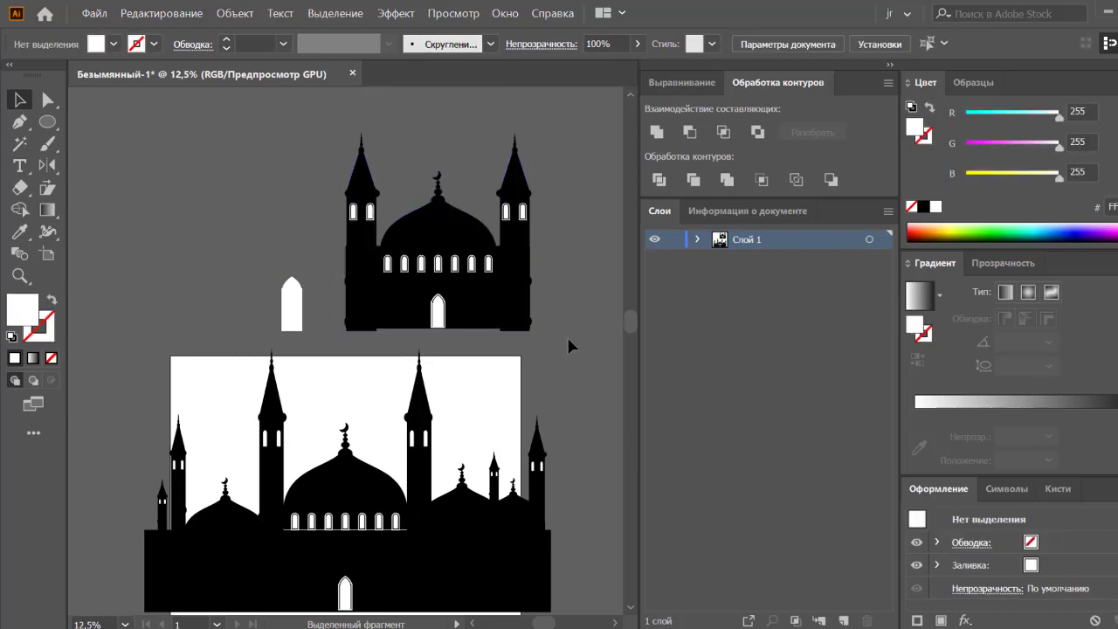
pyautogui.click(508, 308)
pyautogui.moveTo(509, 308); pyautogui.dragTo(233, 242)
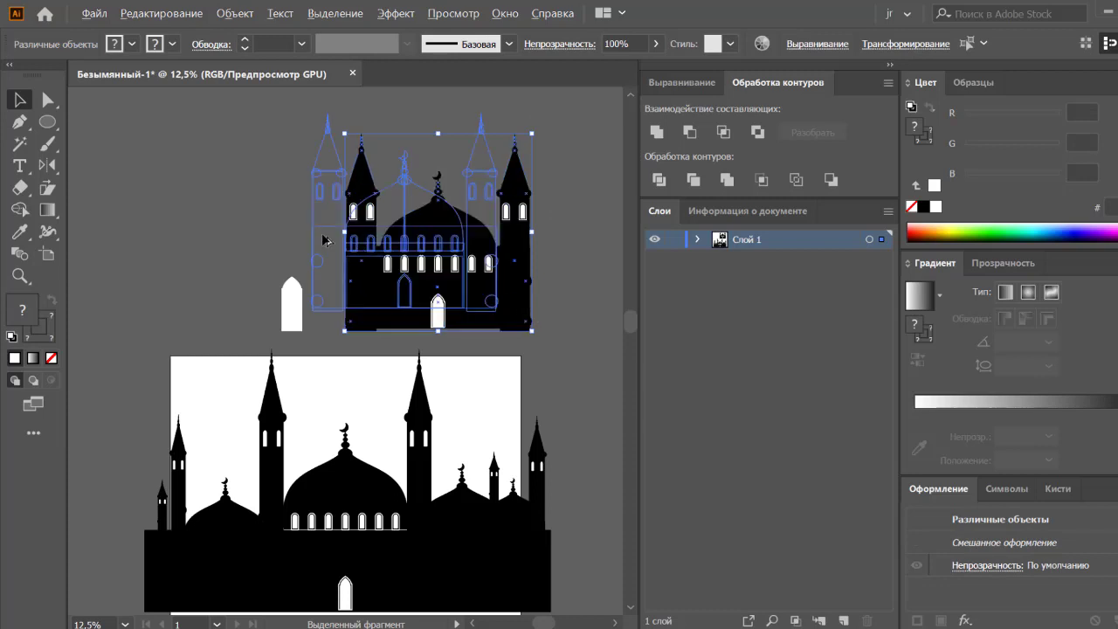
pyautogui.click(333, 130)
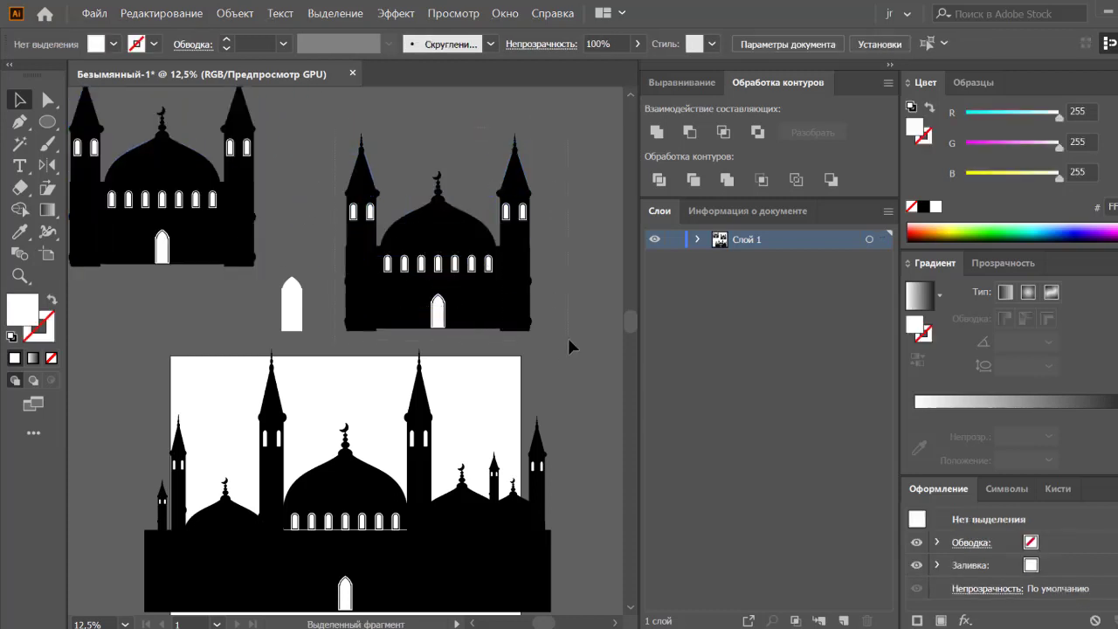
pyautogui.moveTo(567, 336); pyautogui.dragTo(519, 315)
pyautogui.click(658, 180)
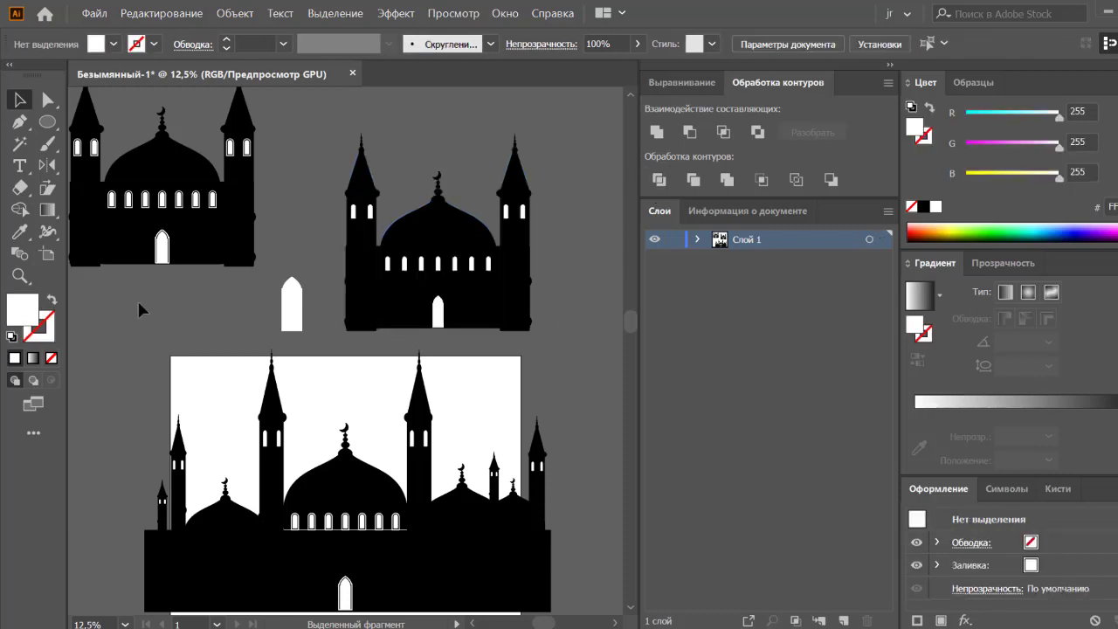
# Magic-wand select the upper mosque's white window and door shapes and delete them
pyautogui.click(20, 143)
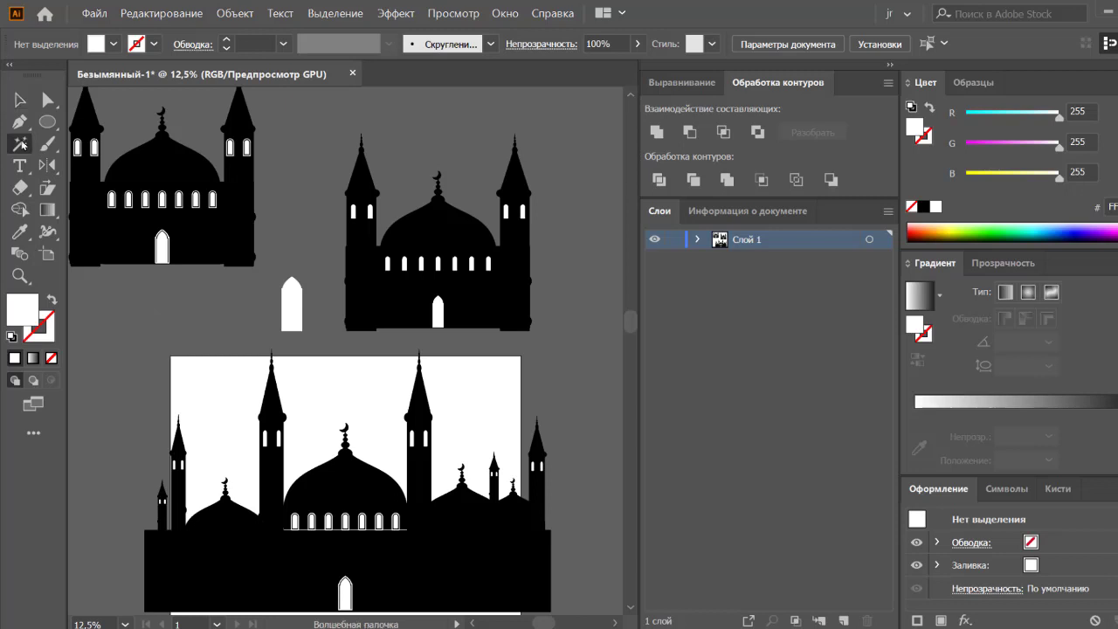
pyautogui.click(438, 312)
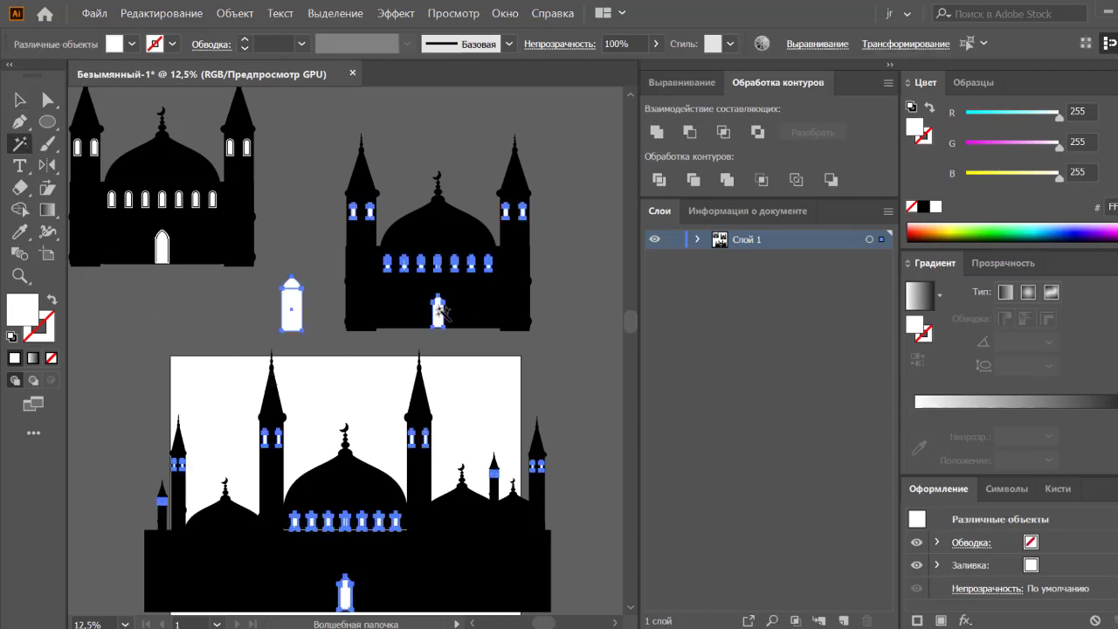
pyautogui.press('Delete')
pyautogui.click(20, 100)
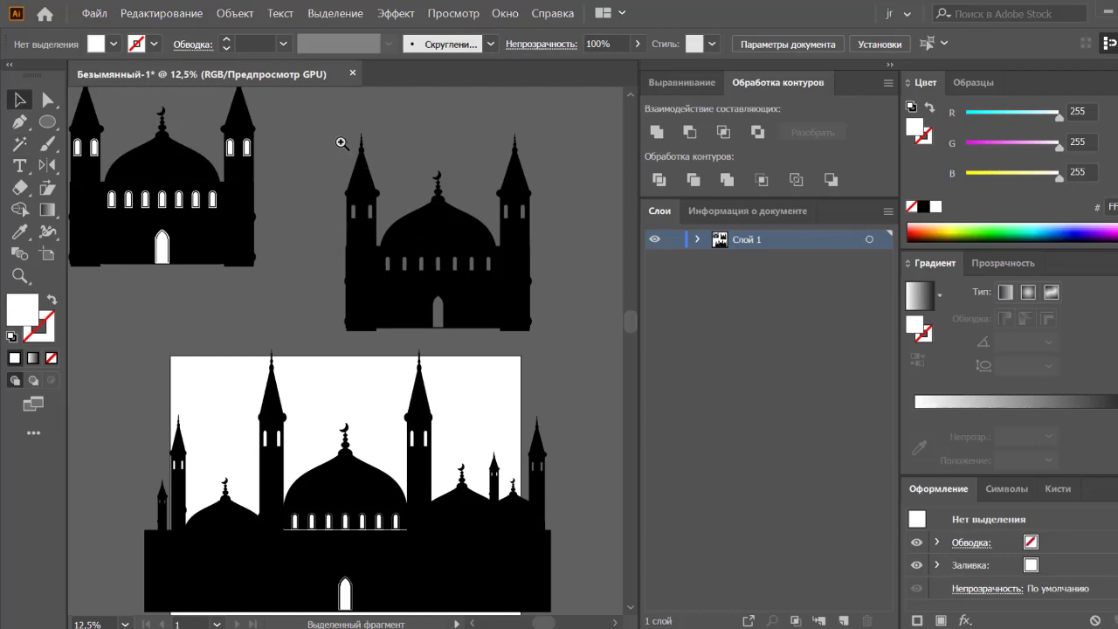
# Zoom into the upper mosque's dome and isolate its group to reach the central crescent
pyautogui.moveTo(342, 143)
pyautogui.mouseDown()
pyautogui.moveTo(456, 207)
pyautogui.moveTo(314, 245)
pyautogui.moveTo(259, 335)
pyautogui.moveTo(339, 344)
pyautogui.mouseUp()
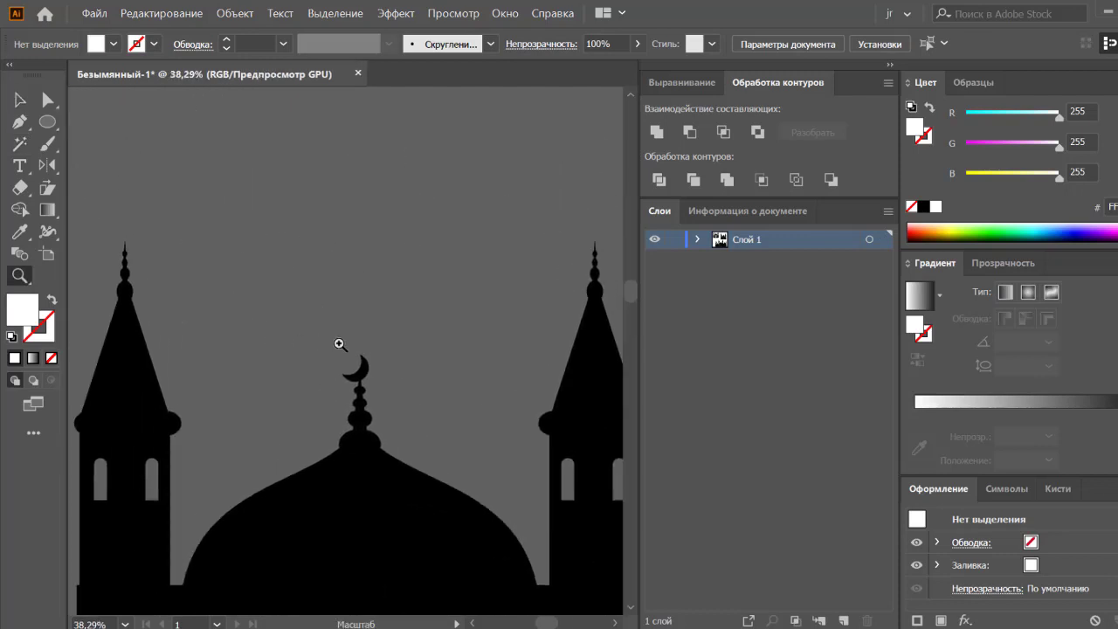
pyautogui.press('v')
pyautogui.click(362, 376)
pyautogui.rightClick(365, 370)
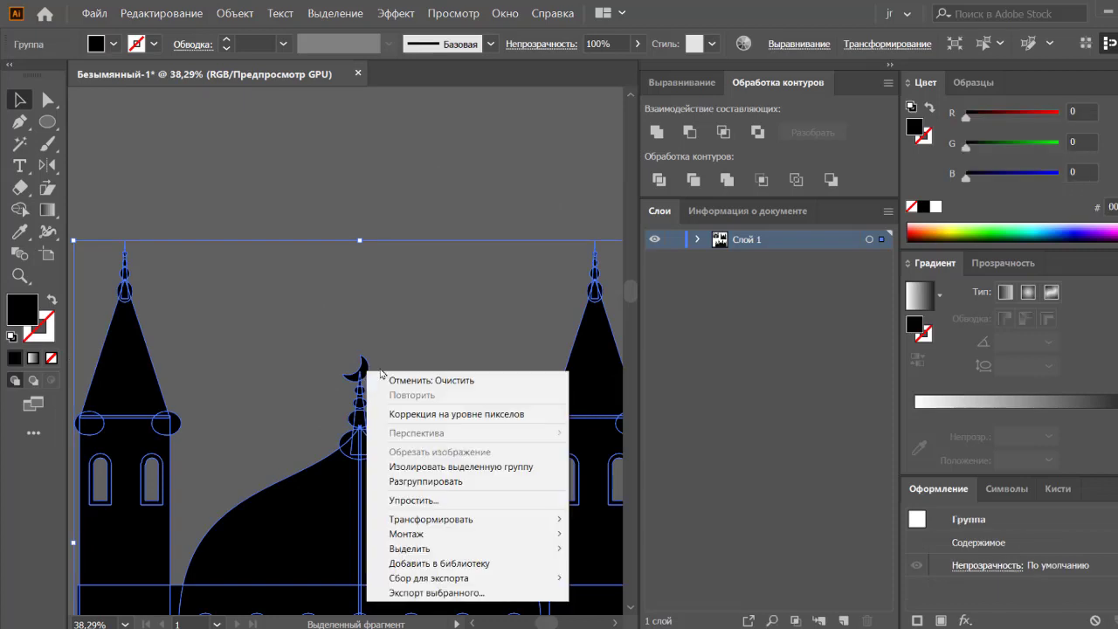
pyautogui.click(402, 466)
pyautogui.click(358, 368)
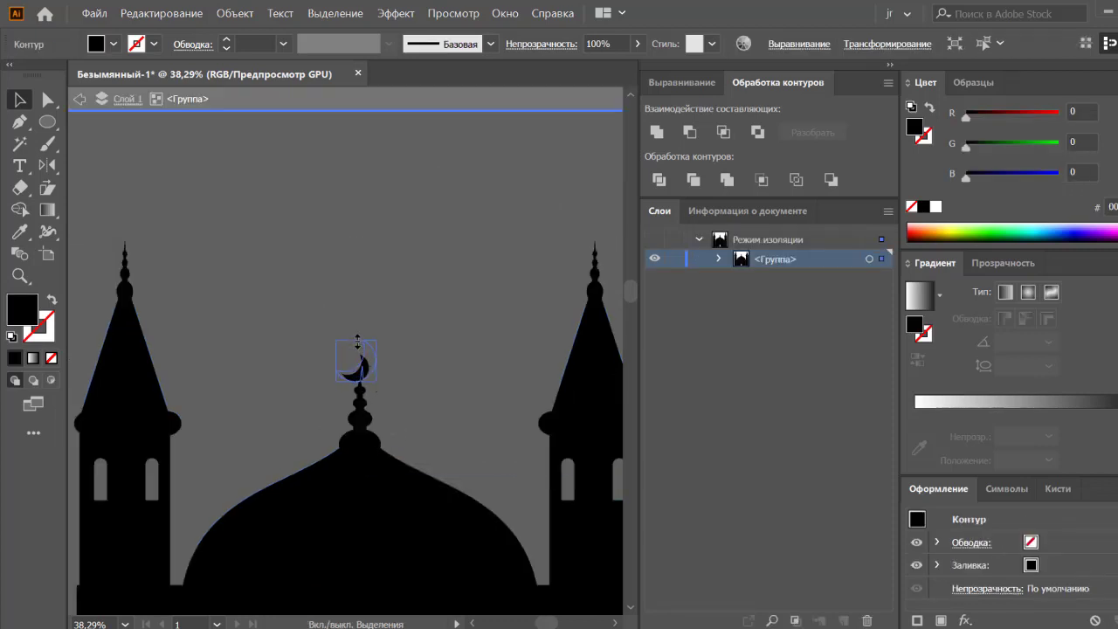
pyautogui.click(408, 346)
# Copy the dome crescent onto the tips of the left and right minarets
pyautogui.moveTo(367, 366)
pyautogui.mouseDown()
pyautogui.moveTo(131, 238)
pyautogui.moveTo(388, 262)
pyautogui.mouseUp()
pyautogui.click(148, 241)
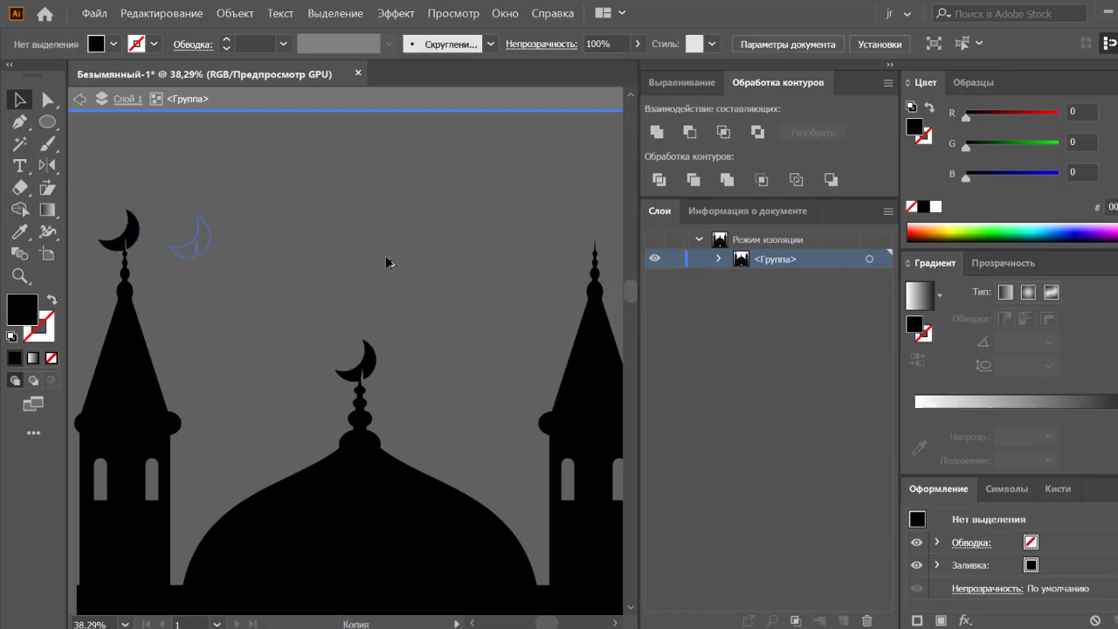
pyautogui.moveTo(586, 243); pyautogui.dragTo(606, 232)
pyautogui.click(471, 281)
pyautogui.doubleClick(465, 287)
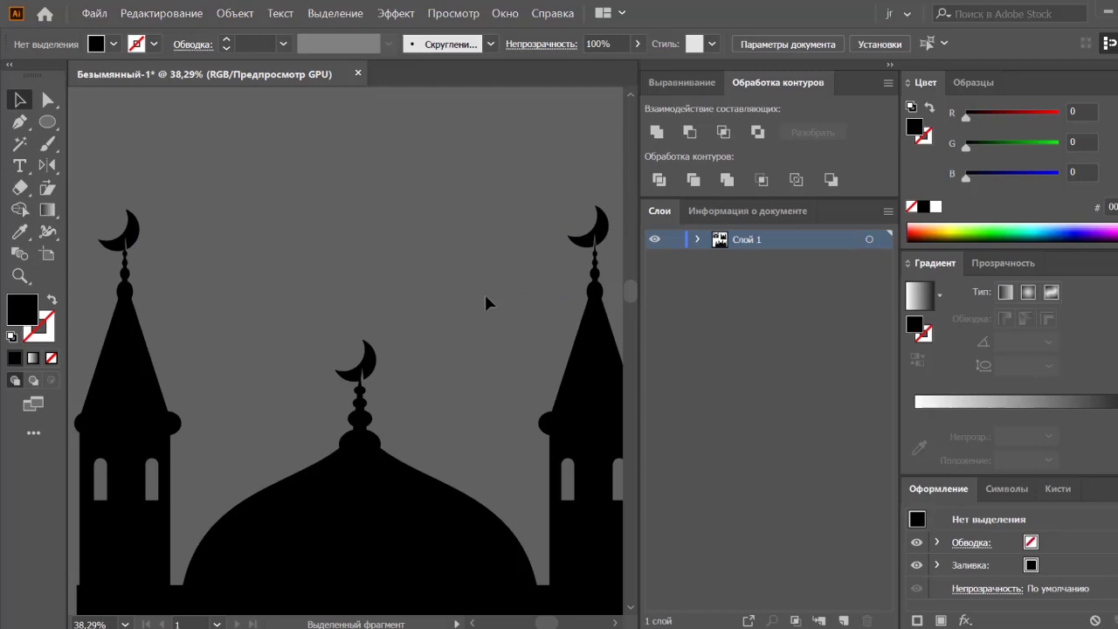
pyautogui.hotkey('ctrl', '-')
pyautogui.hotkey('ctrl', '-')
pyautogui.hotkey('ctrl', '-')
pyautogui.hotkey('ctrl', '-')
pyautogui.hotkey('ctrl', '-')
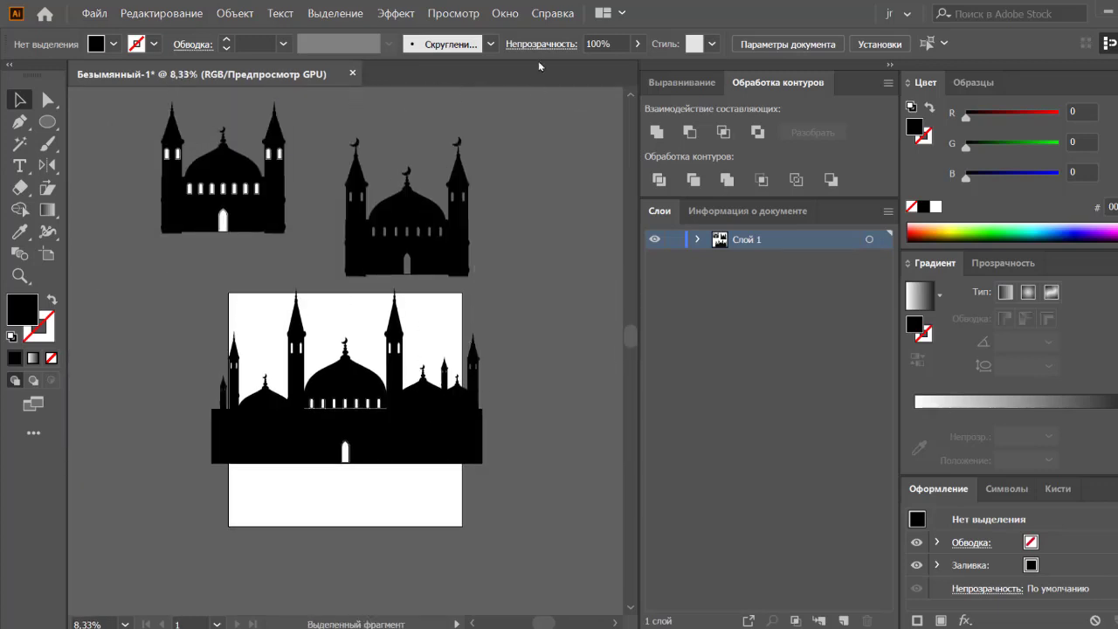
# Merge the upper mosque into a single group and move it into its final place
pyautogui.click(370, 209)
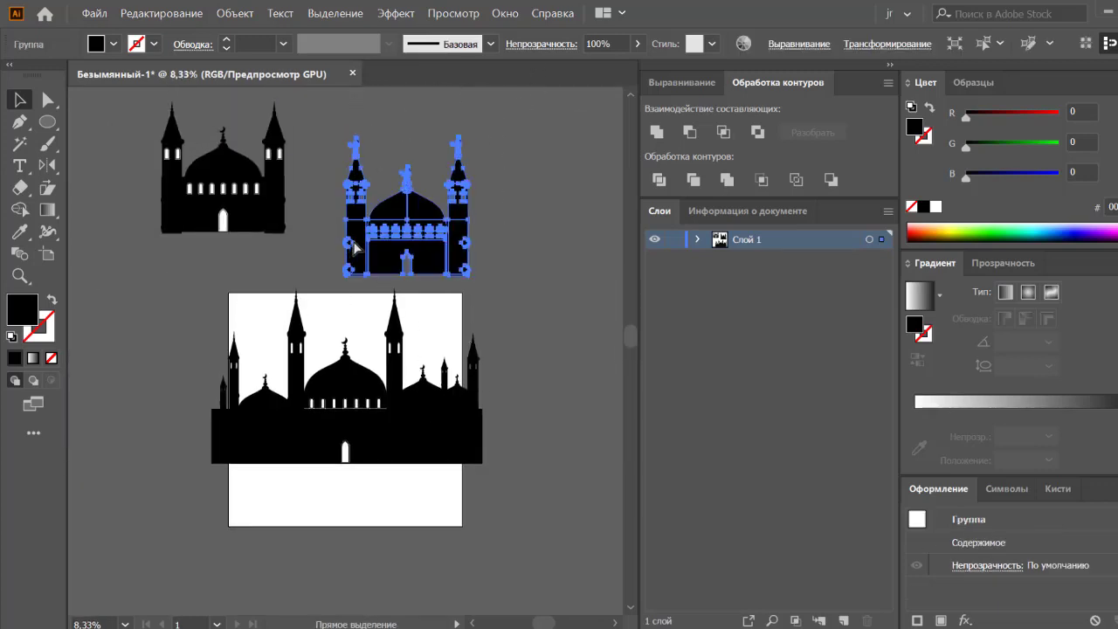
pyautogui.click(656, 131)
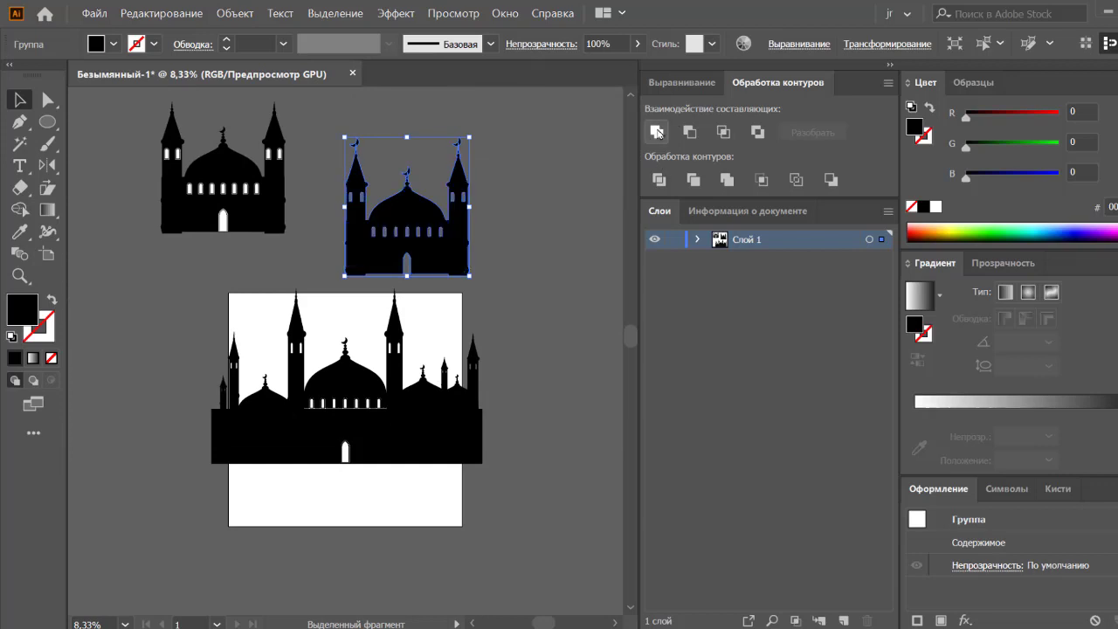
pyautogui.click(583, 215)
pyautogui.moveTo(469, 224); pyautogui.dragTo(476, 192)
# Move the artboard mosque off to the right of the artboard and pan across the canvas
pyautogui.click(379, 419)
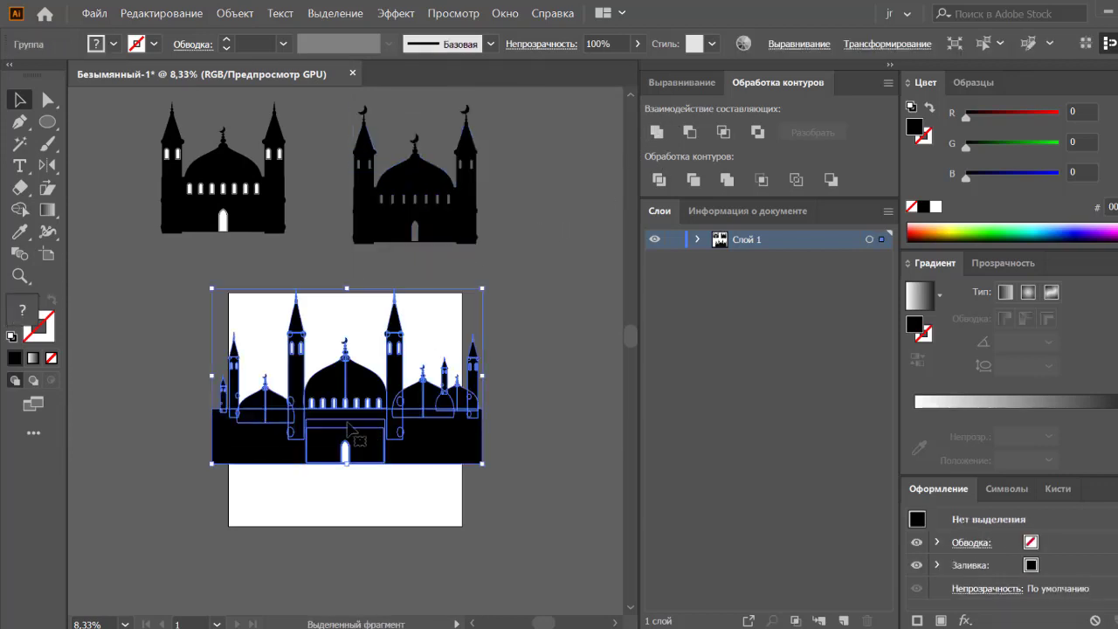
pyautogui.click(161, 321)
pyautogui.moveTo(243, 419); pyautogui.dragTo(531, 381)
pyautogui.click(606, 498)
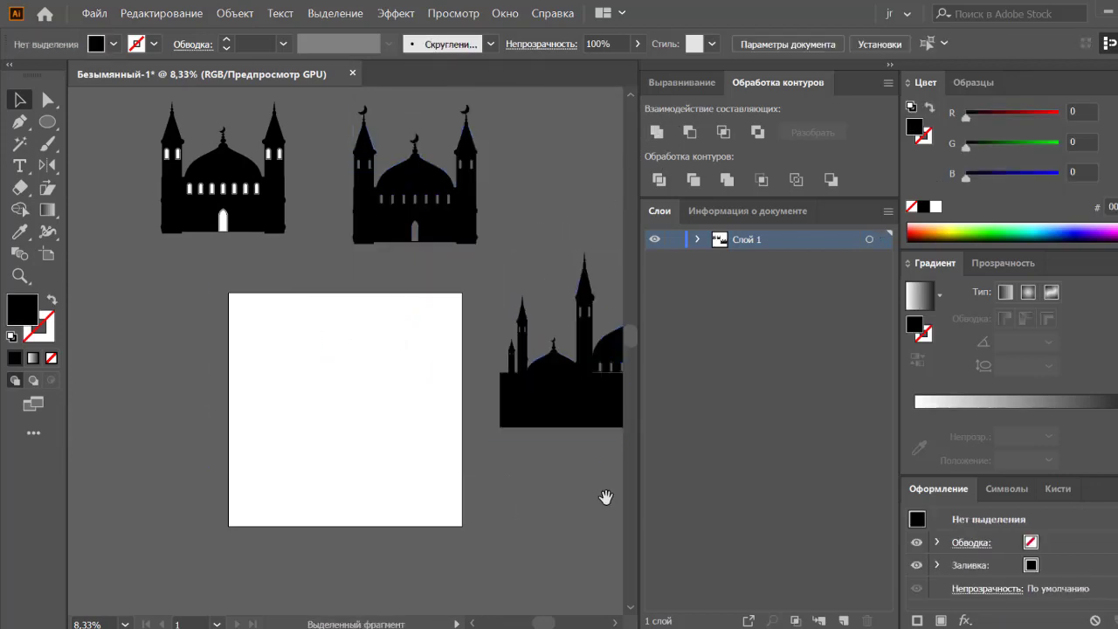
pyautogui.moveTo(606, 499)
pyautogui.mouseDown()
pyautogui.moveTo(352, 502)
pyautogui.moveTo(349, 546)
pyautogui.mouseUp()
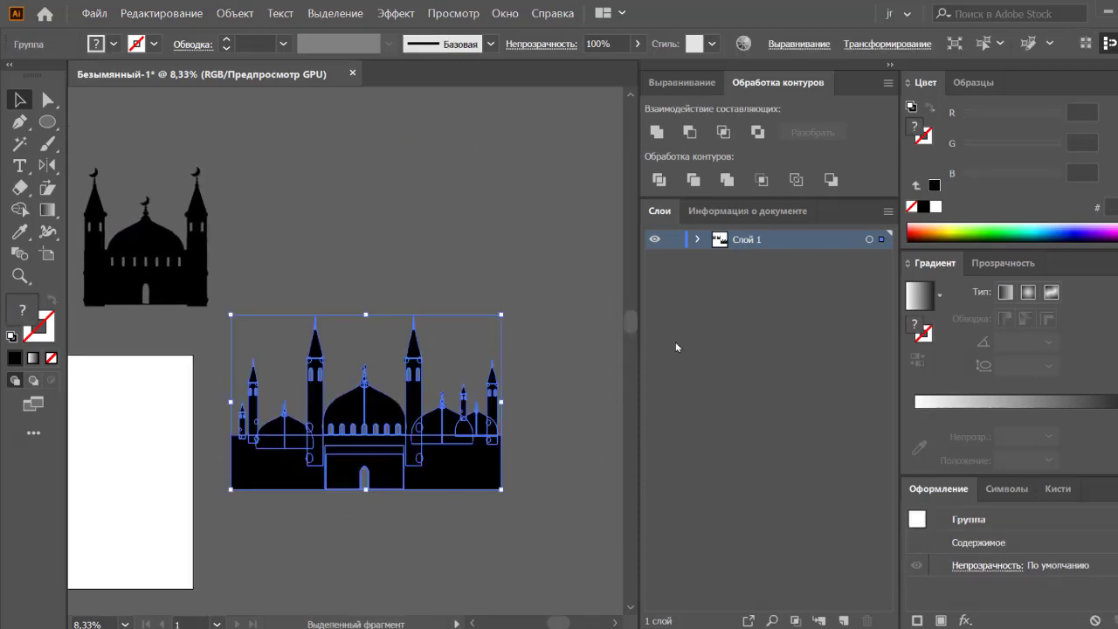
# Zoom in on the dome and minarets and enter isolation mode for the mosque group
pyautogui.press('z')
pyautogui.scroll(5, 436, 387)
pyautogui.moveTo(342, 321); pyautogui.dragTo(152, 242)
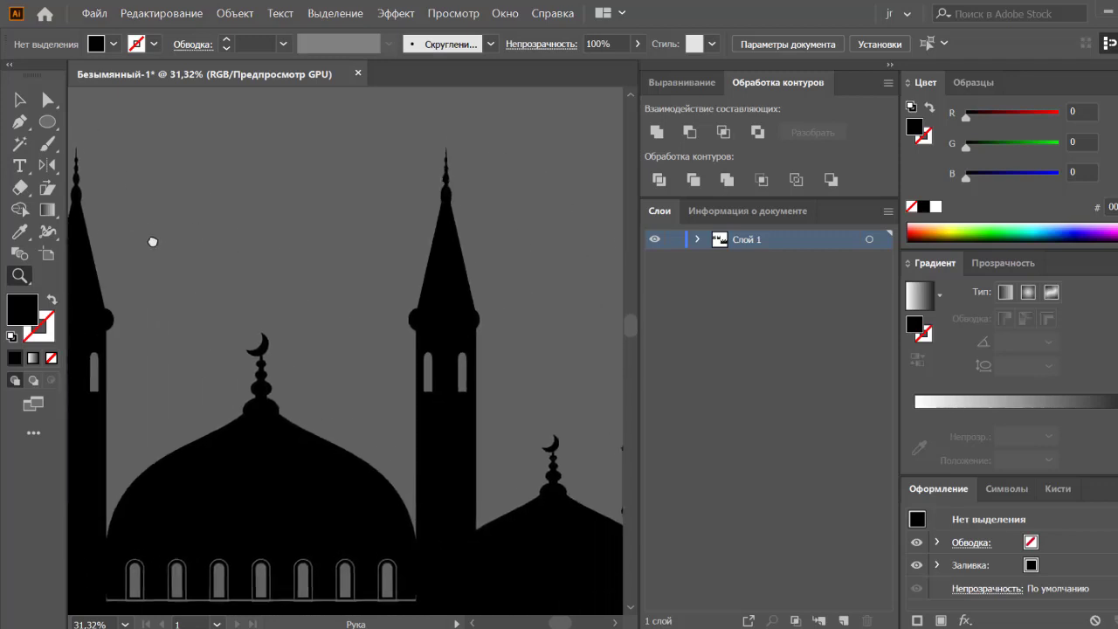
pyautogui.click(265, 351)
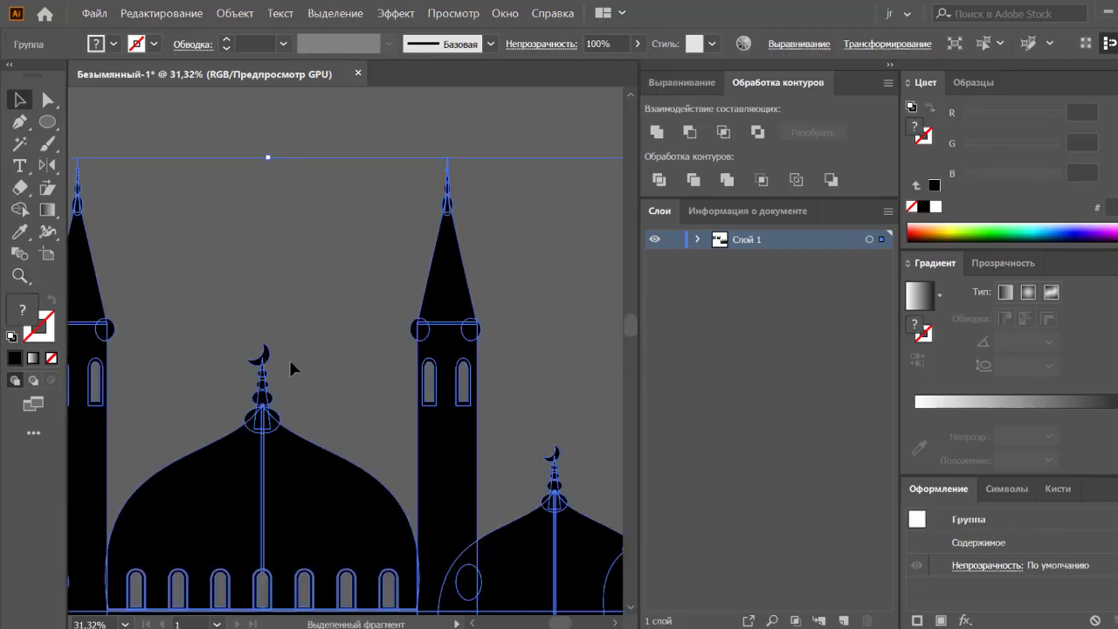
pyautogui.rightClick(267, 362)
pyautogui.click(323, 455)
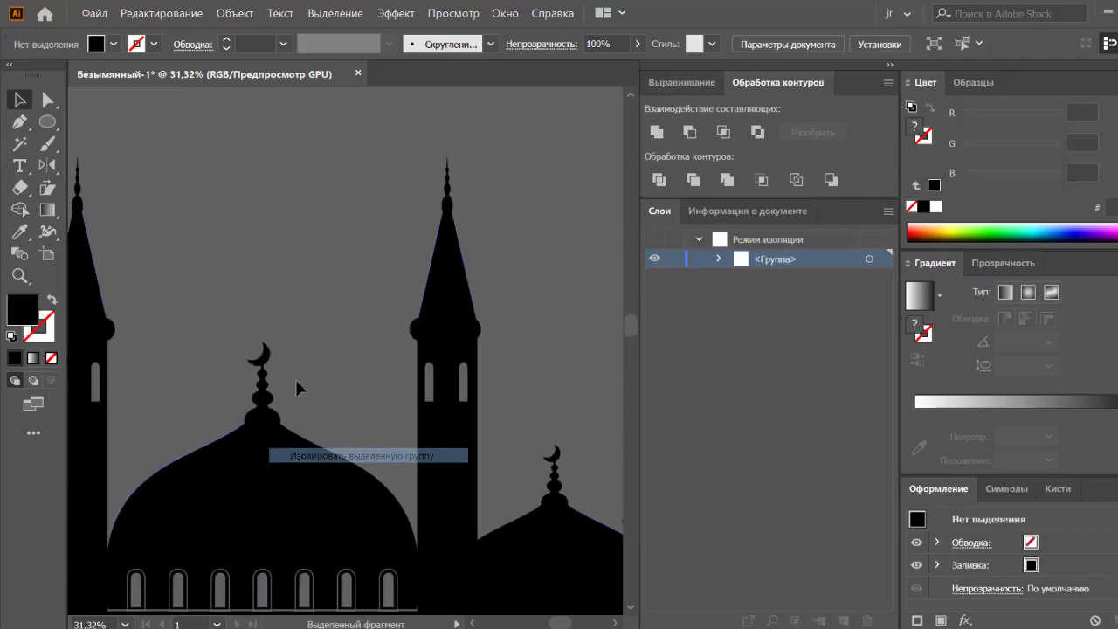
# Place copies of the dome crescent on the right and left tall minaret tips
pyautogui.moveTo(437, 197); pyautogui.dragTo(452, 157)
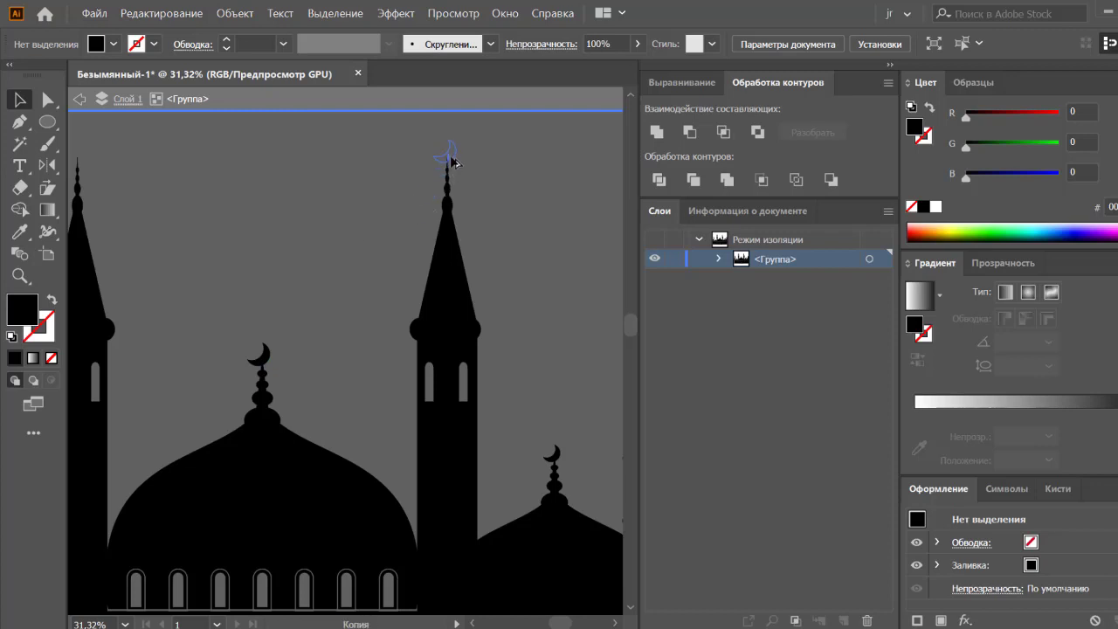
pyautogui.click(364, 242)
pyautogui.hscroll(-4, 454, 267)
pyautogui.scroll(1, 454, 268)
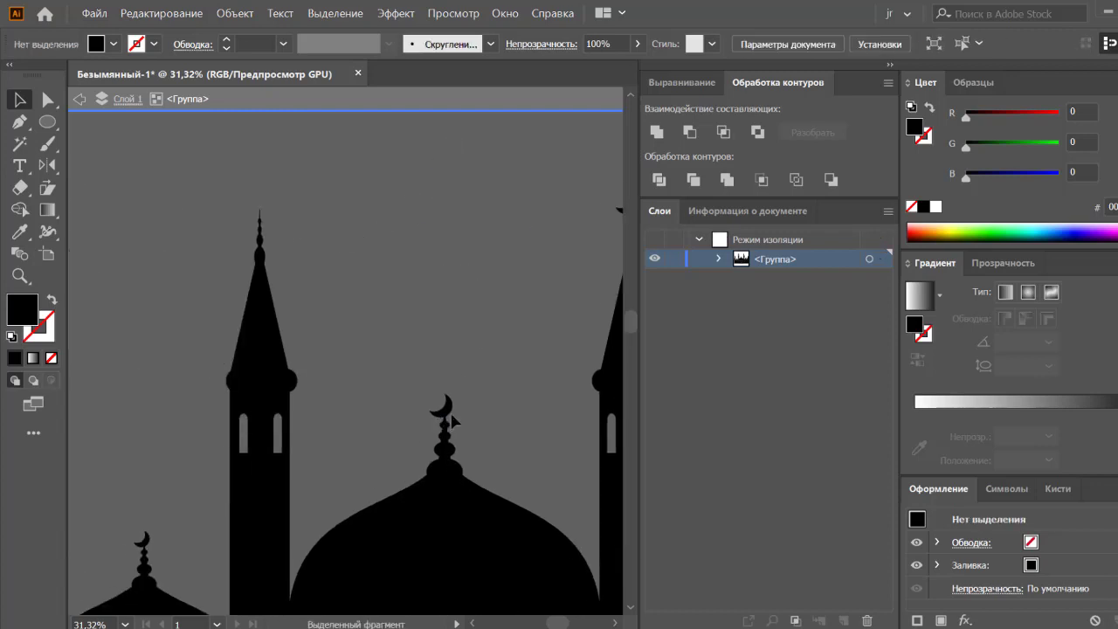
pyautogui.moveTo(452, 421); pyautogui.dragTo(312, 247)
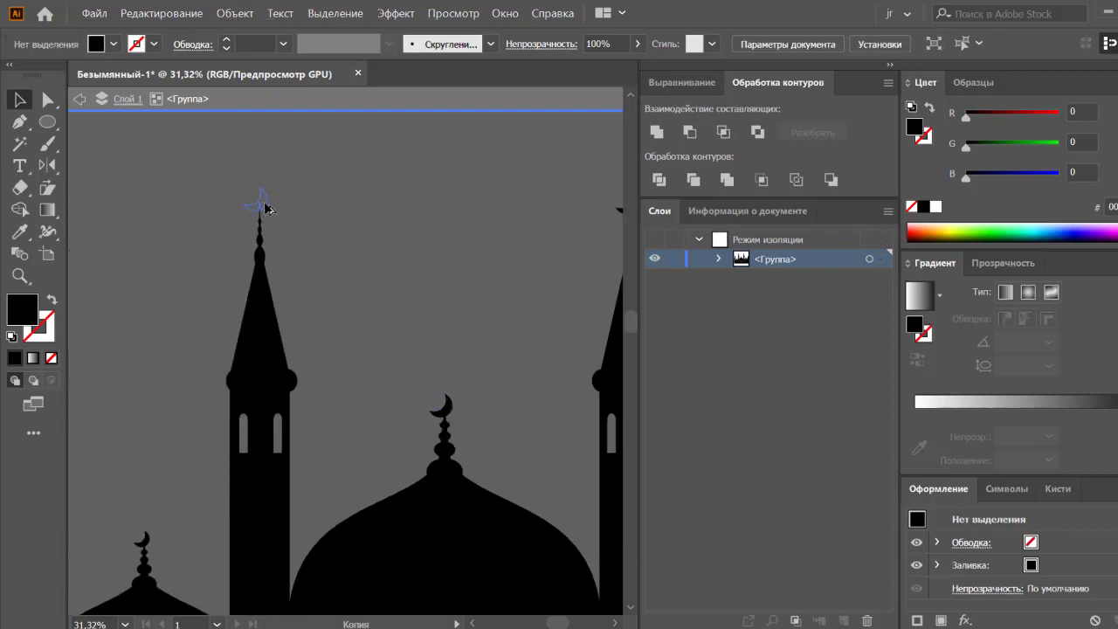
pyautogui.moveTo(265, 212); pyautogui.dragTo(264, 212)
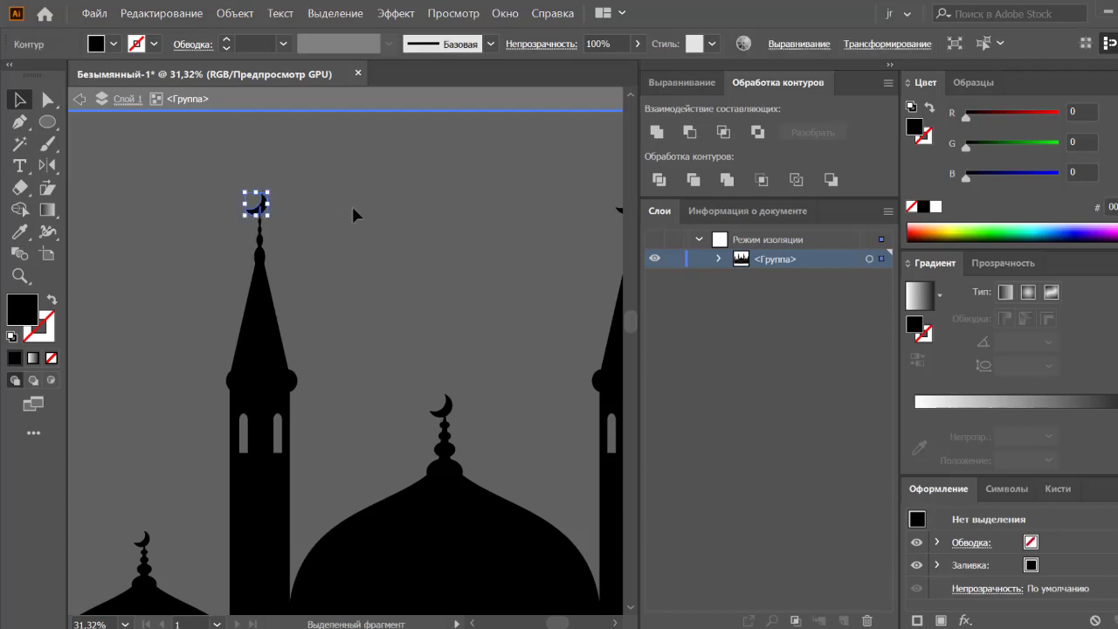
pyautogui.click(365, 220)
pyautogui.hotkey('ctrl', '-')
pyautogui.hotkey('ctrl', '-')
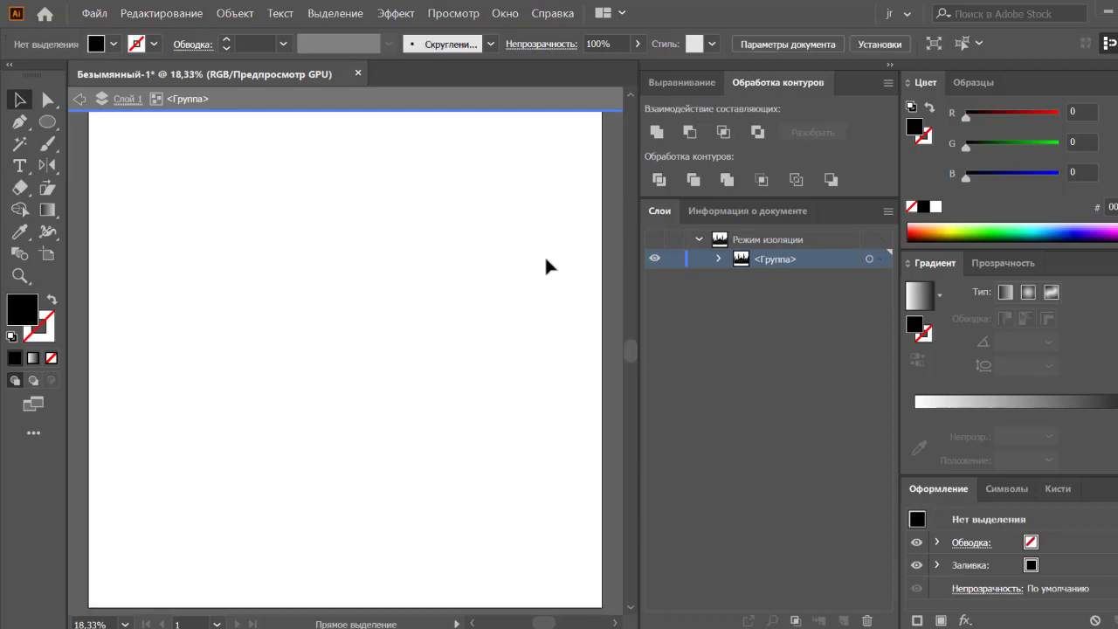
pyautogui.hotkey('ctrl', '-')
pyautogui.hotkey('ctrl', '-')
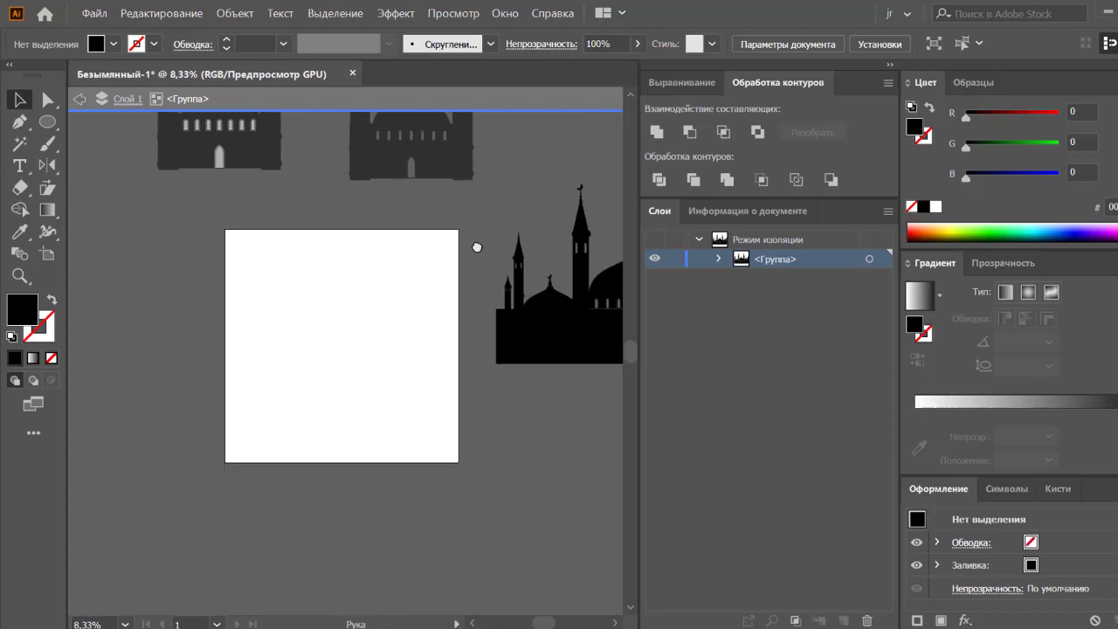
# Copy a minaret crescent down onto the small left tower's tip
pyautogui.moveTo(545, 258); pyautogui.dragTo(233, 334)
pyautogui.press('z')
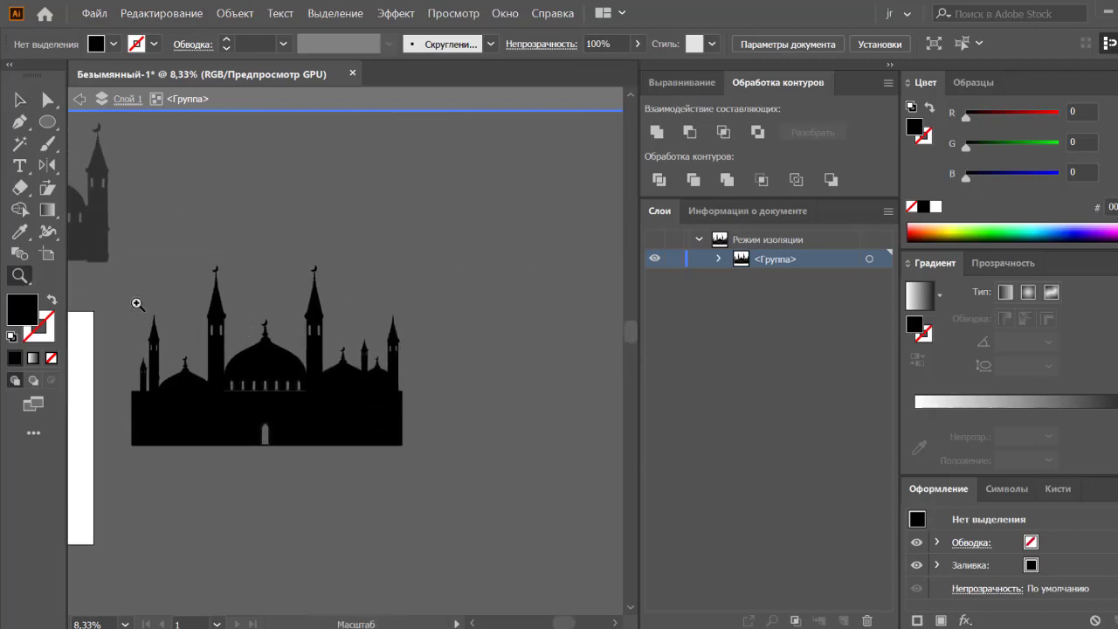
pyautogui.moveTo(135, 305)
pyautogui.mouseDown()
pyautogui.moveTo(394, 446)
pyautogui.moveTo(419, 417)
pyautogui.mouseUp()
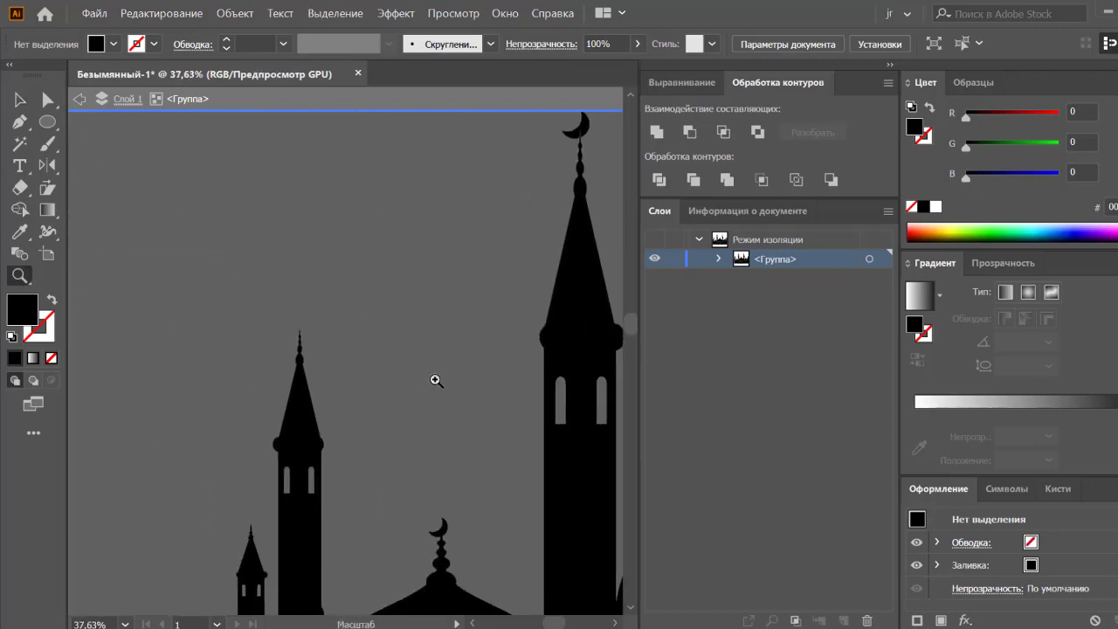
pyautogui.press('v')
pyautogui.moveTo(586, 135)
pyautogui.mouseDown()
pyautogui.moveTo(365, 268)
pyautogui.moveTo(307, 330)
pyautogui.moveTo(260, 522)
pyautogui.mouseUp()
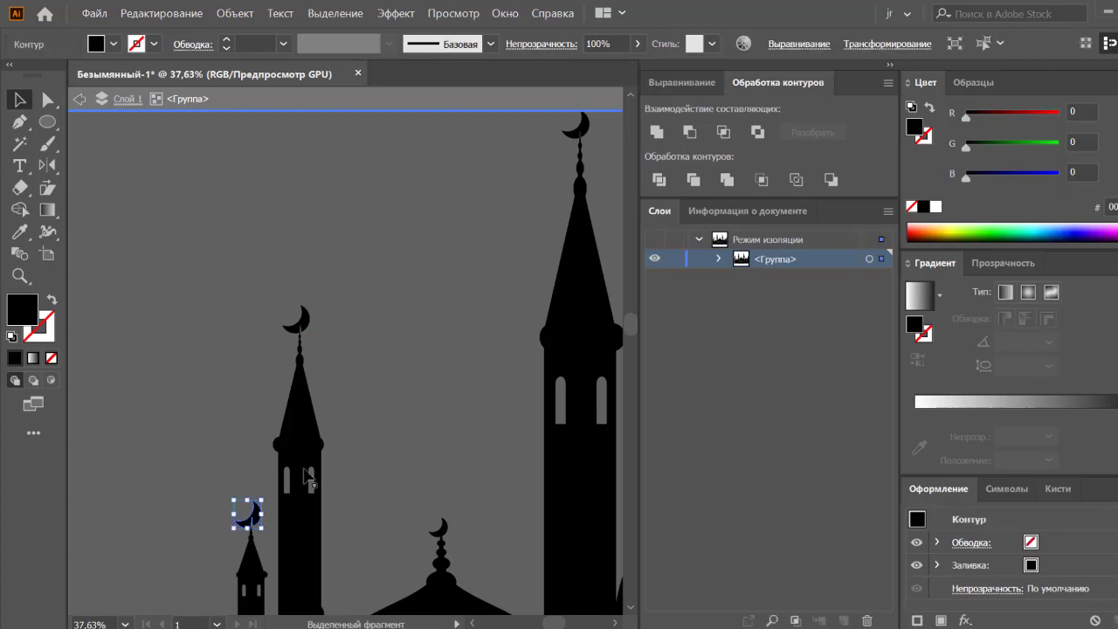
pyautogui.click(305, 476)
pyautogui.click(357, 437)
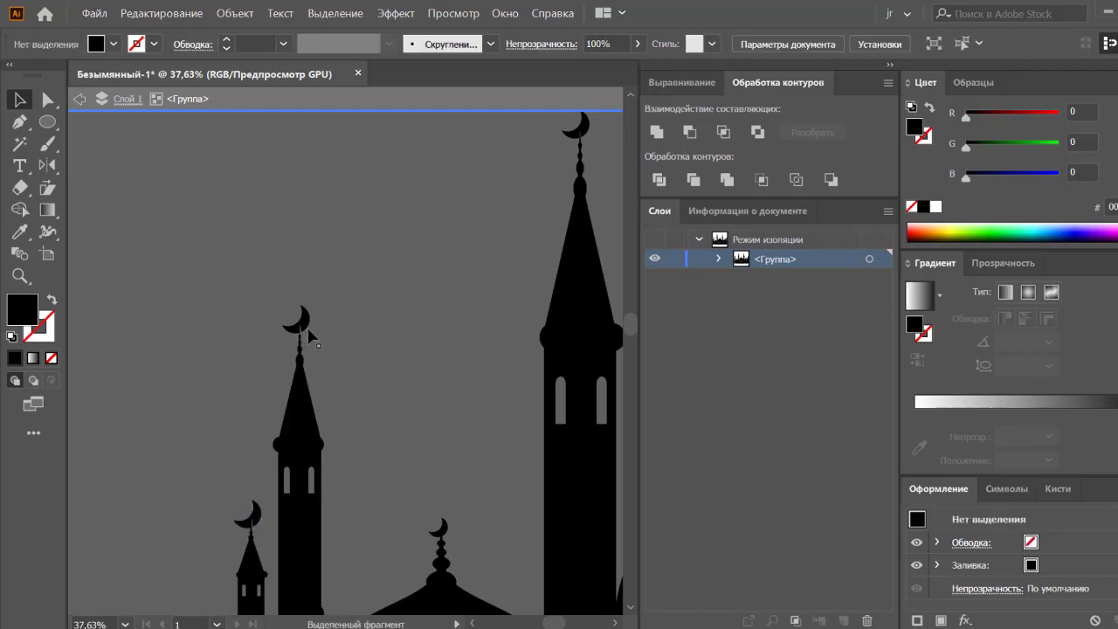
# Copy the tall minaret's crescent onto the small right-hand minaret and adjust its position
pyautogui.moveTo(487, 310)
pyautogui.mouseDown()
pyautogui.moveTo(122, 312)
pyautogui.moveTo(352, 300)
pyautogui.moveTo(431, 315)
pyautogui.moveTo(338, 296)
pyautogui.mouseUp()
pyautogui.moveTo(243, 157); pyautogui.dragTo(239, 184)
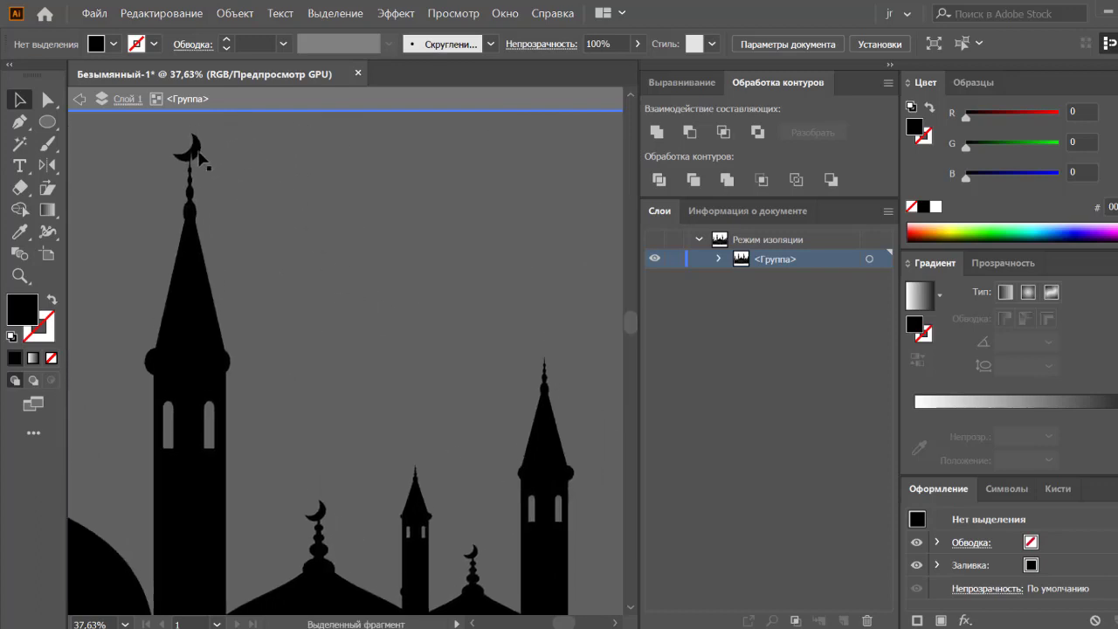
pyautogui.click(186, 147)
pyautogui.moveTo(439, 487); pyautogui.dragTo(423, 466)
pyautogui.click(447, 452)
pyautogui.click(441, 463)
pyautogui.click(419, 461)
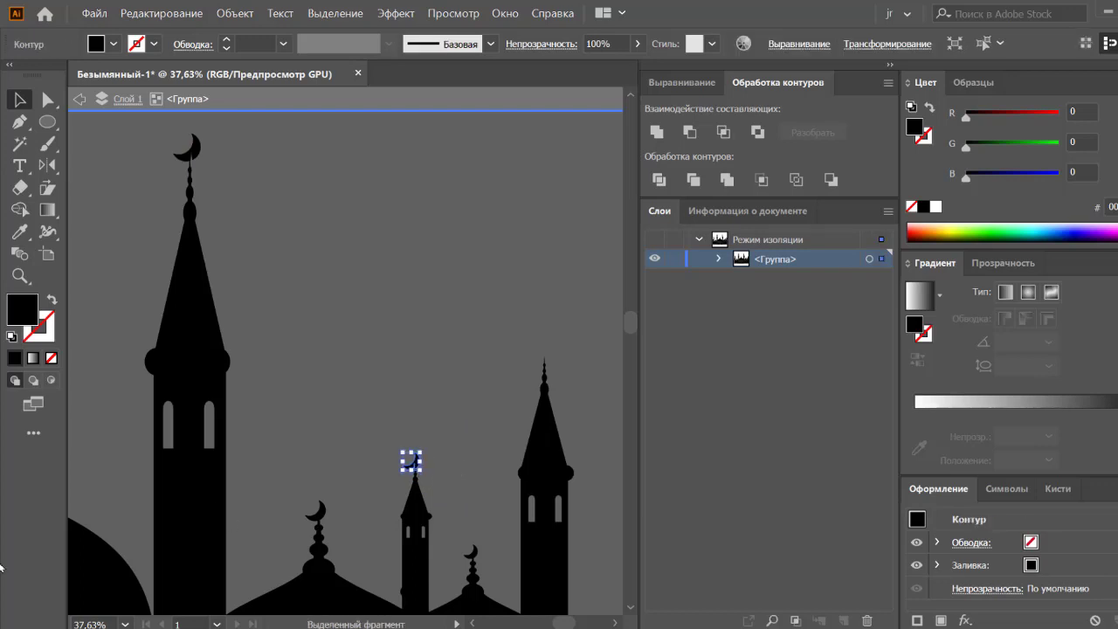
pyautogui.click(358, 460)
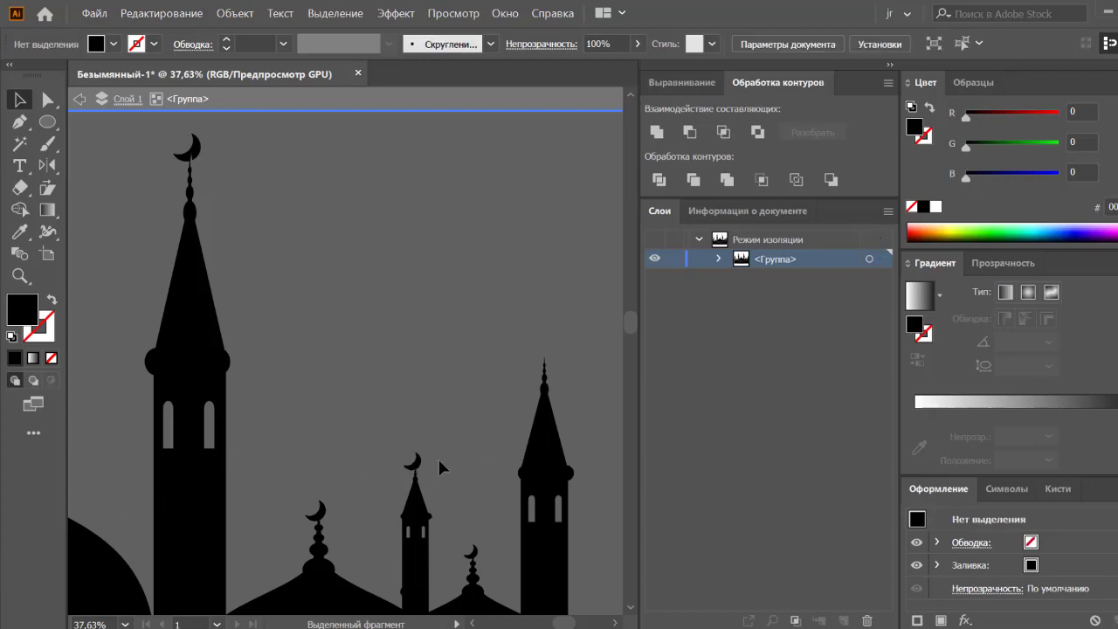
# Place another crescent copy on the right outer minaret tip
pyautogui.moveTo(417, 466); pyautogui.dragTo(547, 360)
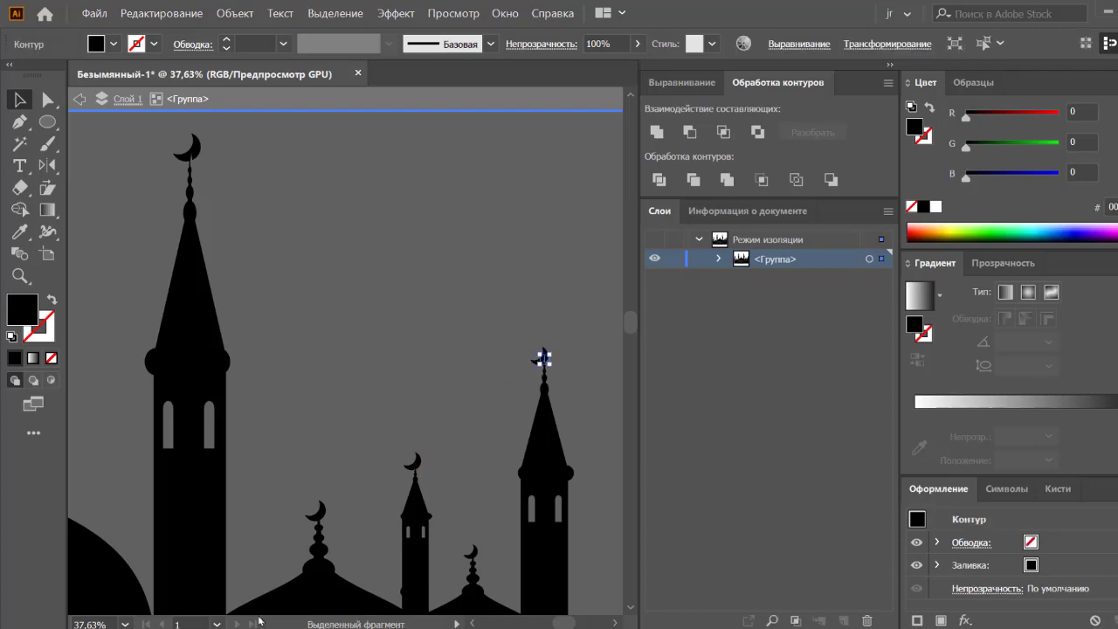
pyautogui.click(571, 339)
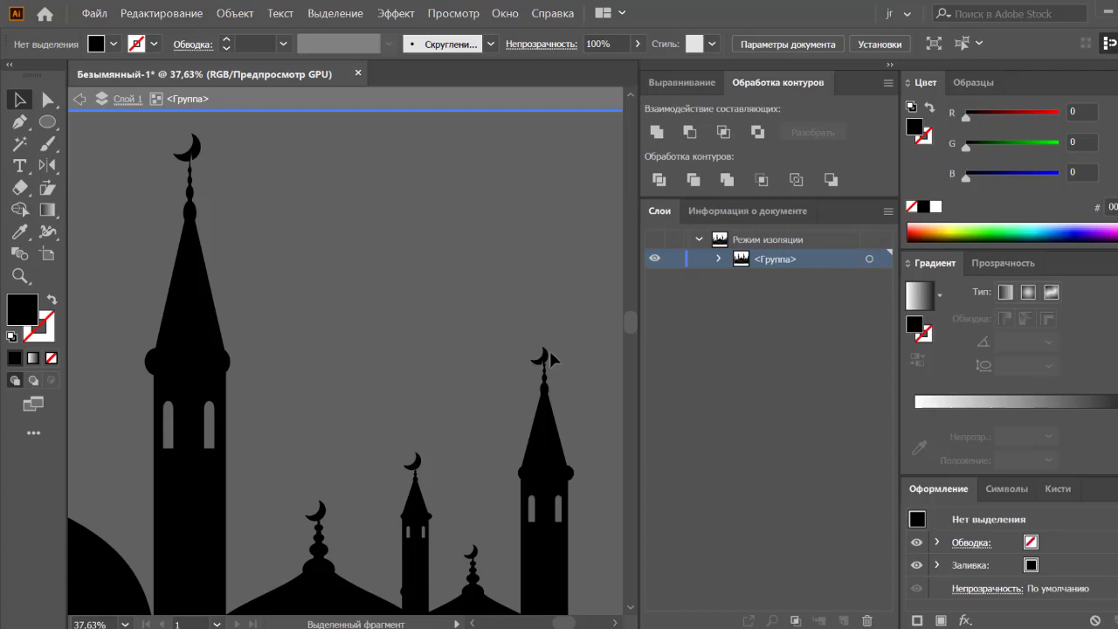
pyautogui.click(548, 352)
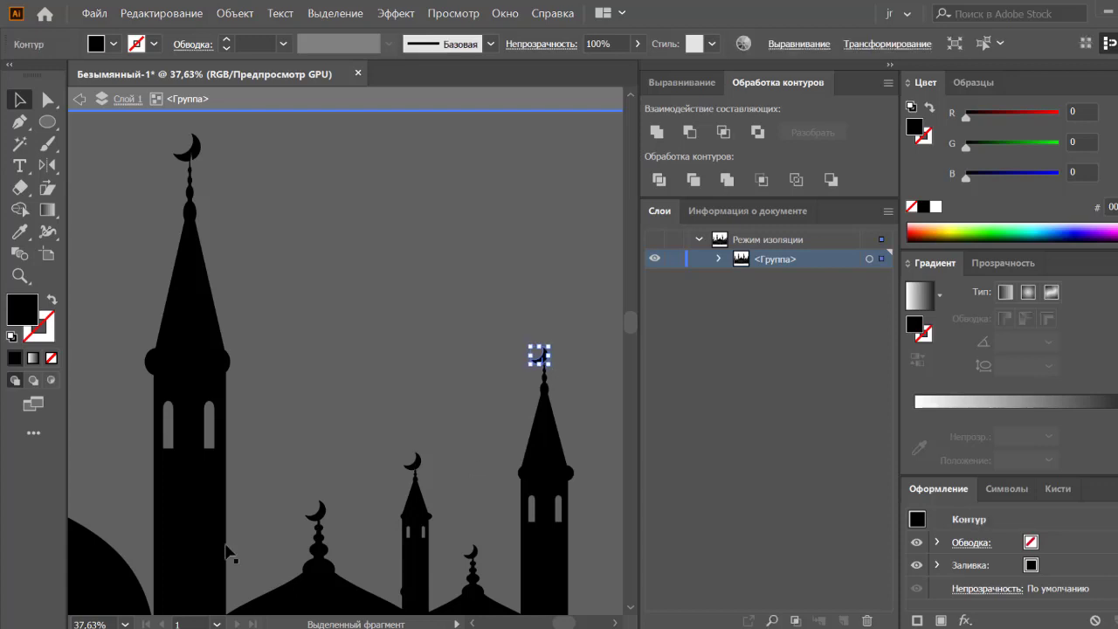
pyautogui.click(393, 404)
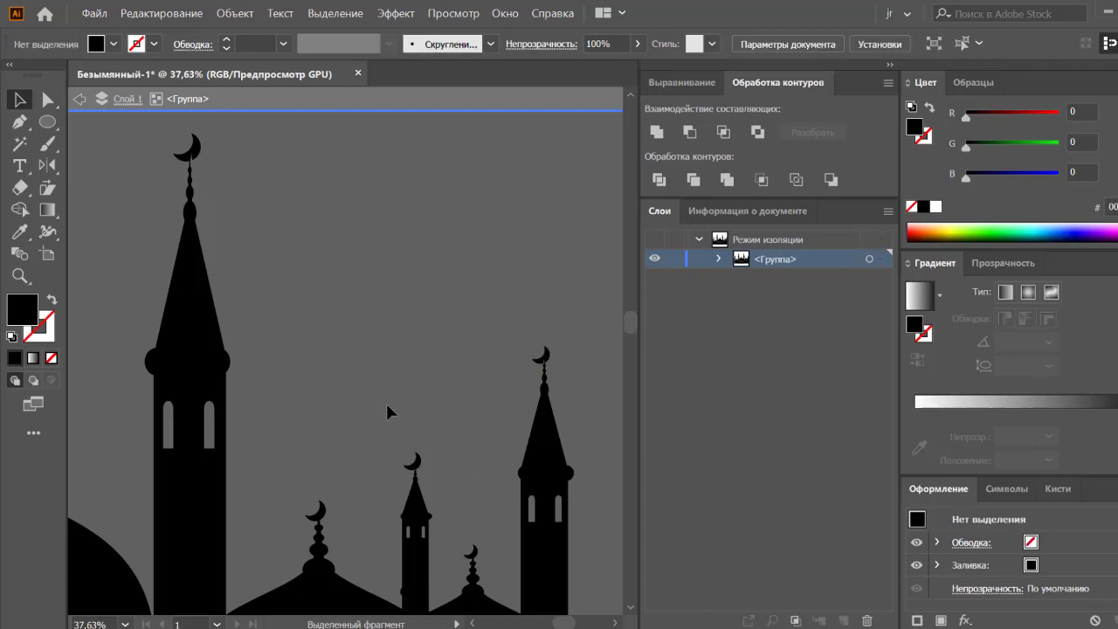
pyautogui.hotkey('ctrl', '-')
pyautogui.hotkey('ctrl', '-')
pyautogui.hotkey('ctrl', '-')
pyautogui.hotkey('ctrl', '-')
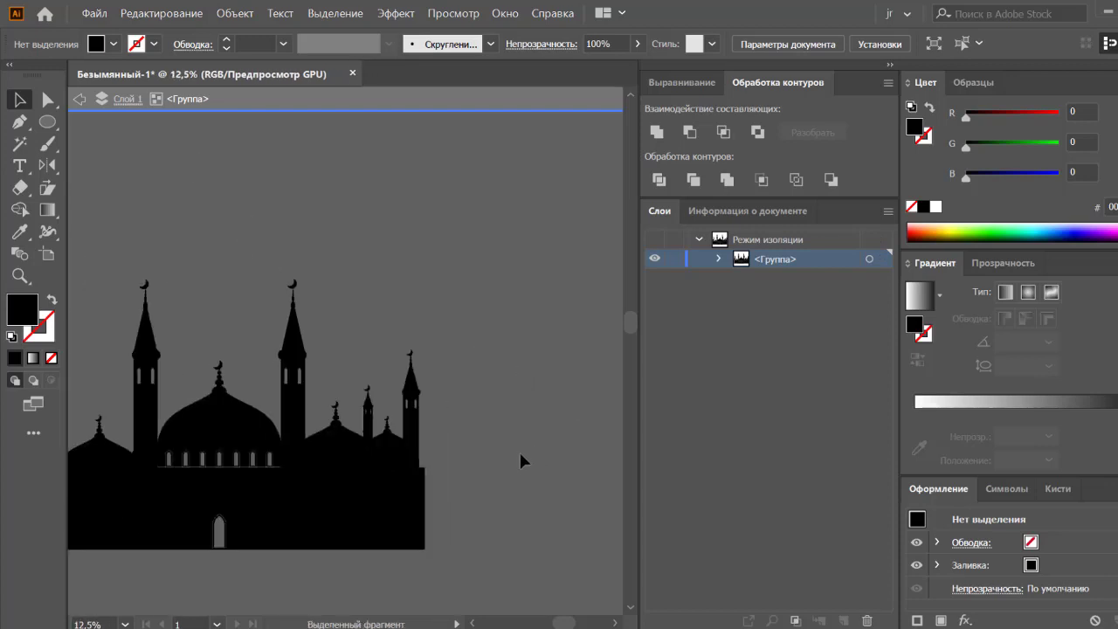
# Exit isolation mode and zoom out from the mosque group
pyautogui.scroll(-2, 519, 450)
pyautogui.hscroll(-3, 506, 349)
pyautogui.doubleClick(490, 245)
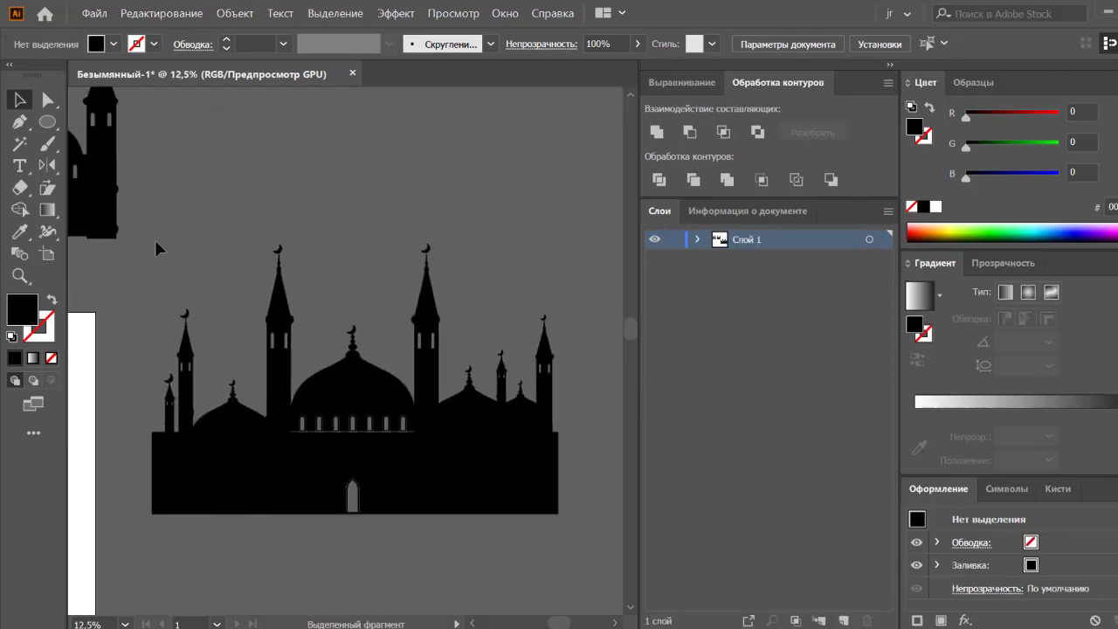
pyautogui.moveTo(590, 547); pyautogui.dragTo(552, 190)
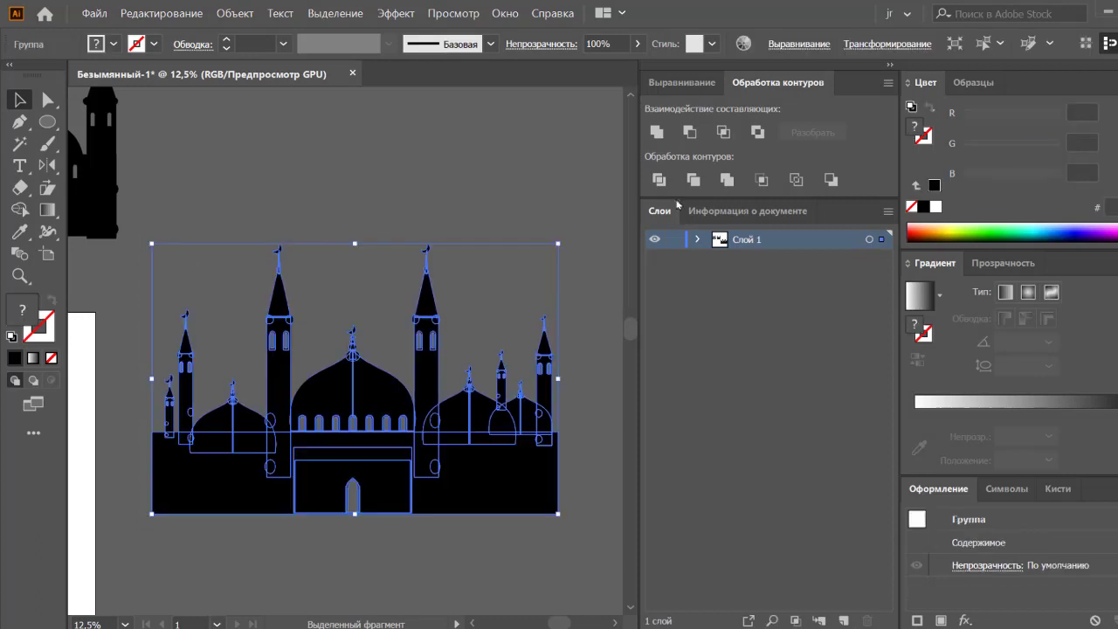
pyautogui.click(559, 192)
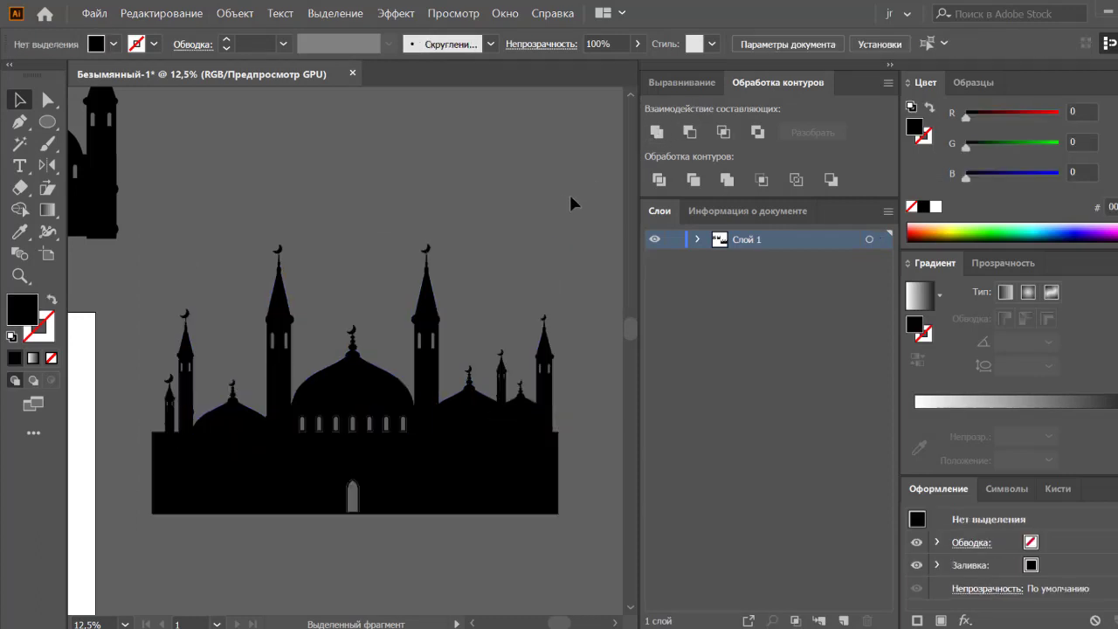
pyautogui.hotkey('ctrl', '-')
# Drag the crescent-topped mosque group onto the white artboard
pyautogui.press('space')
pyautogui.moveTo(391, 205); pyautogui.dragTo(587, 272)
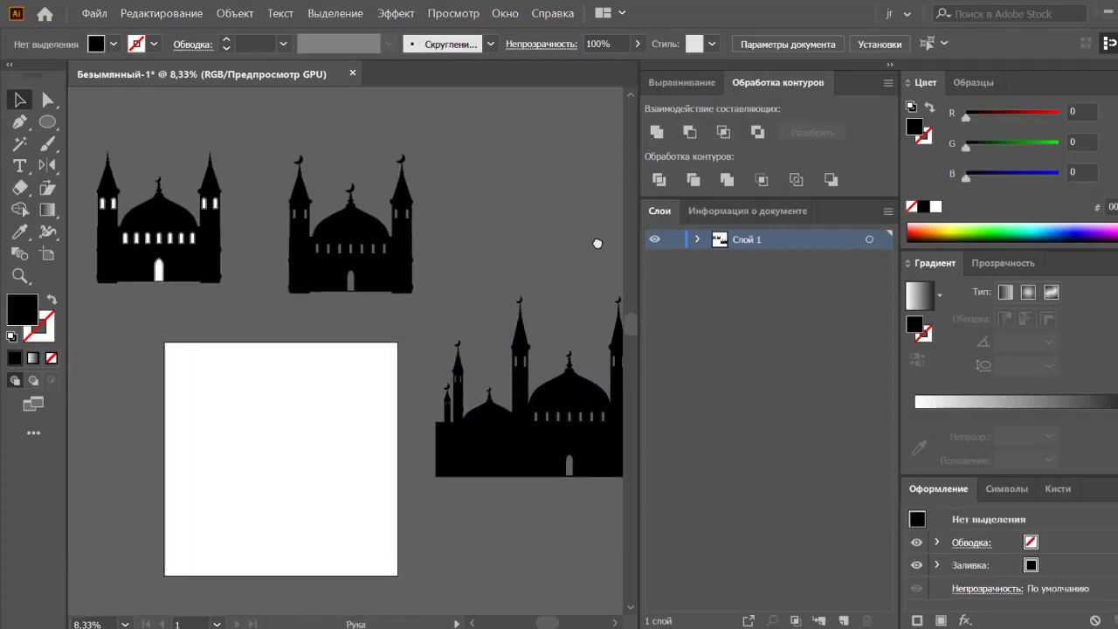
pyautogui.moveTo(489, 500)
pyautogui.mouseDown()
pyautogui.moveTo(345, 519)
pyautogui.moveTo(228, 517)
pyautogui.mouseUp()
pyautogui.moveTo(448, 350); pyautogui.dragTo(530, 350)
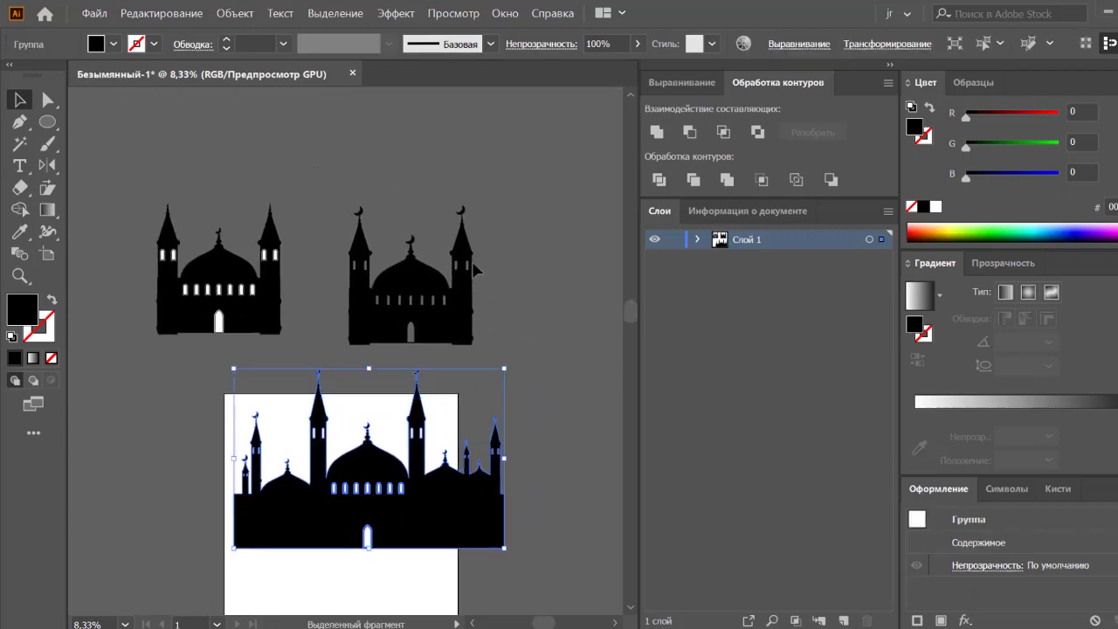